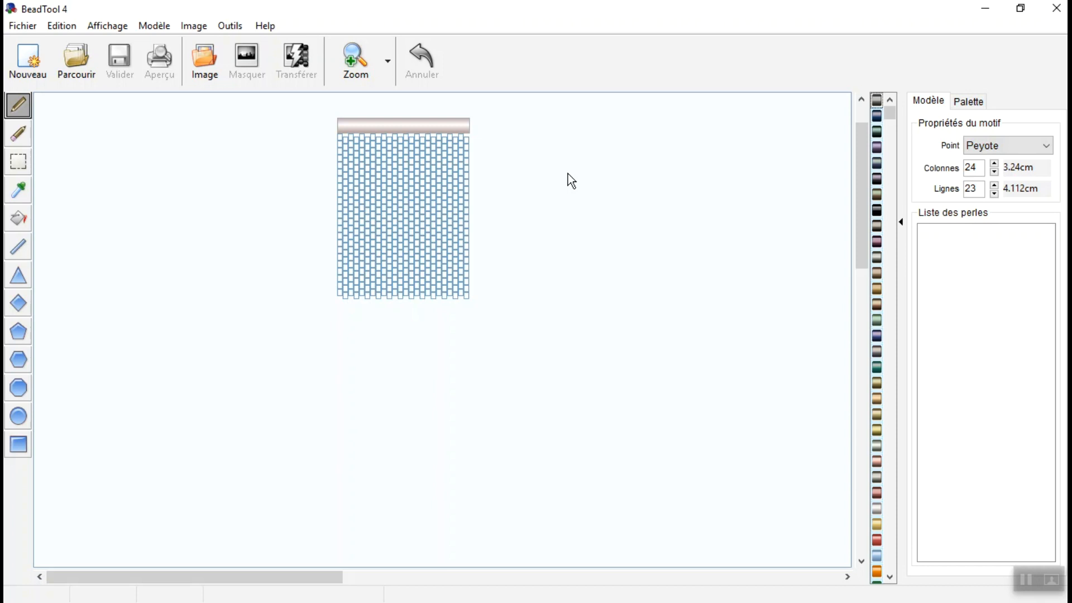
Try the Square and Peyote (2 Drop) stitches on the pattern, and return the stitch type to Peyote.
{"action": "left_click_drag", "start_coordinate": [440, 124], "coordinate": [165, 114]}
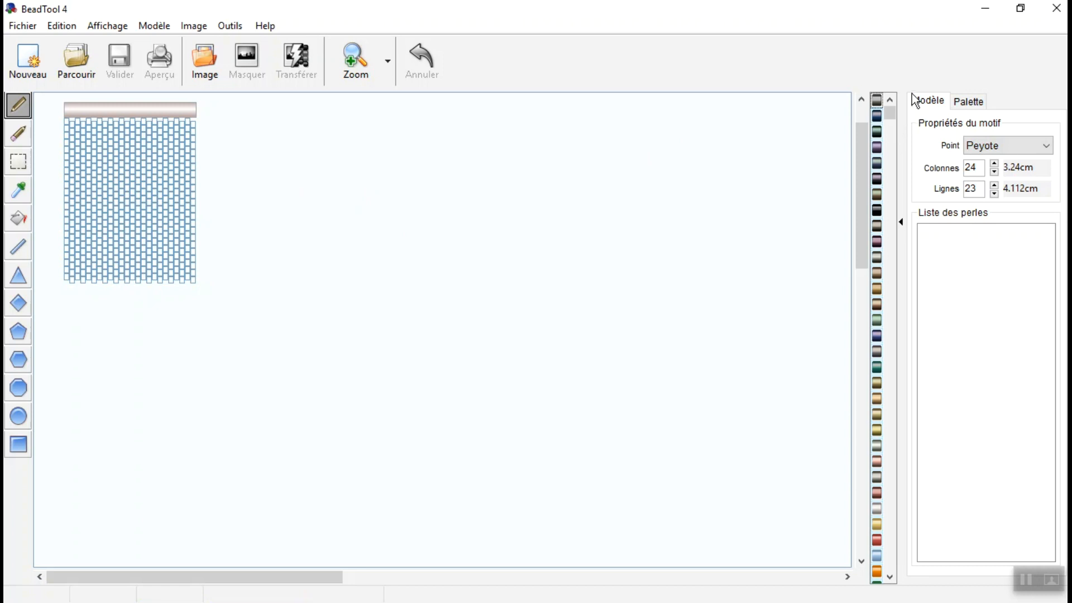
{"action": "left_click", "coordinate": [994, 147]}
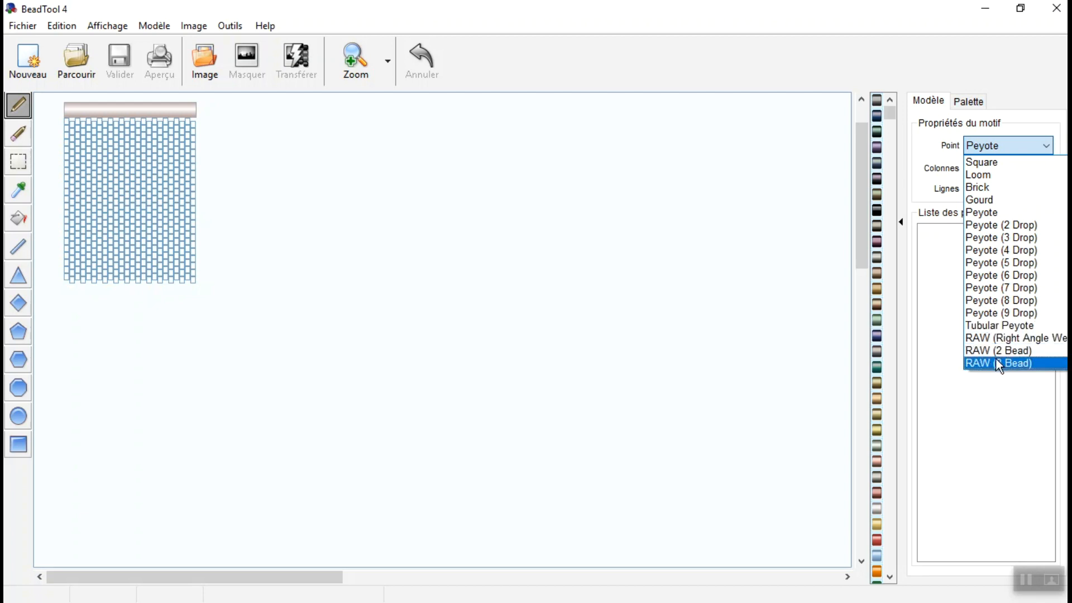
{"action": "left_click", "coordinate": [996, 163]}
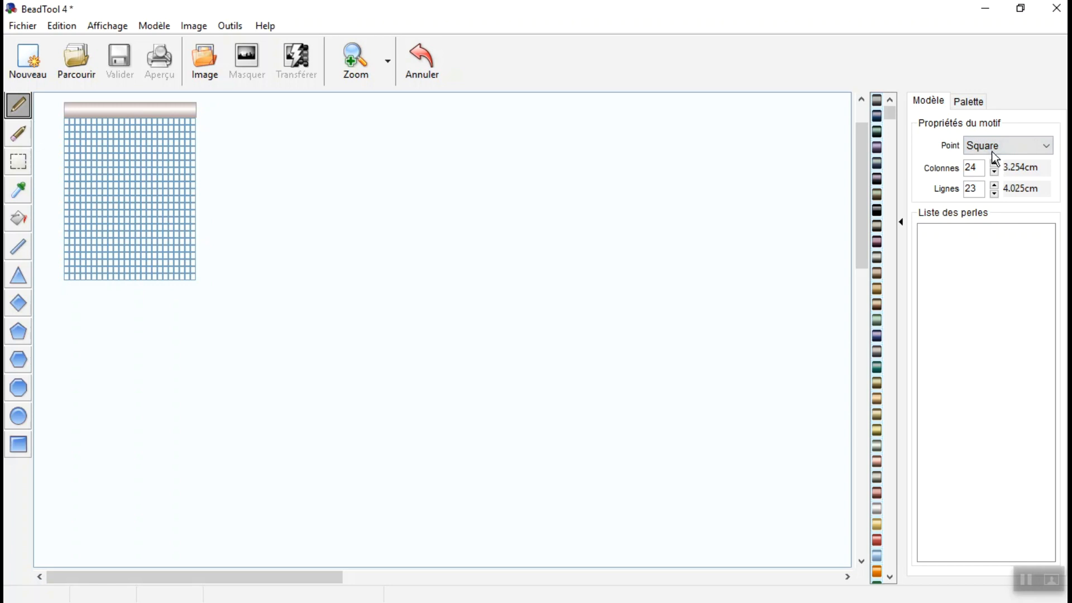
{"action": "left_click", "coordinate": [977, 168]}
{"action": "left_click", "coordinate": [974, 147]}
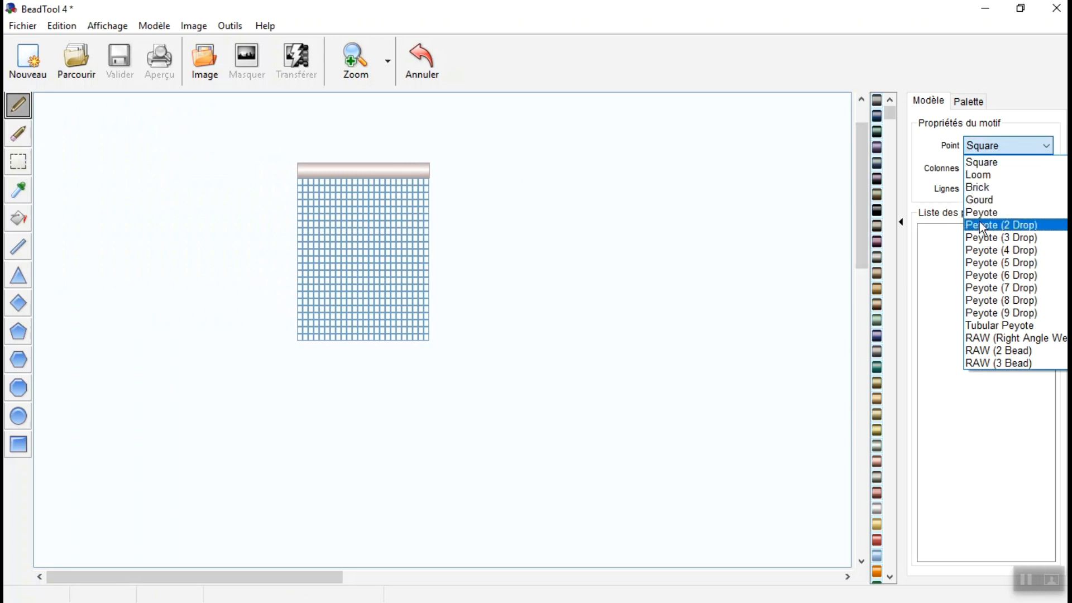
{"action": "left_click", "coordinate": [982, 225]}
{"action": "left_click", "coordinate": [999, 147]}
{"action": "left_click", "coordinate": [989, 211]}
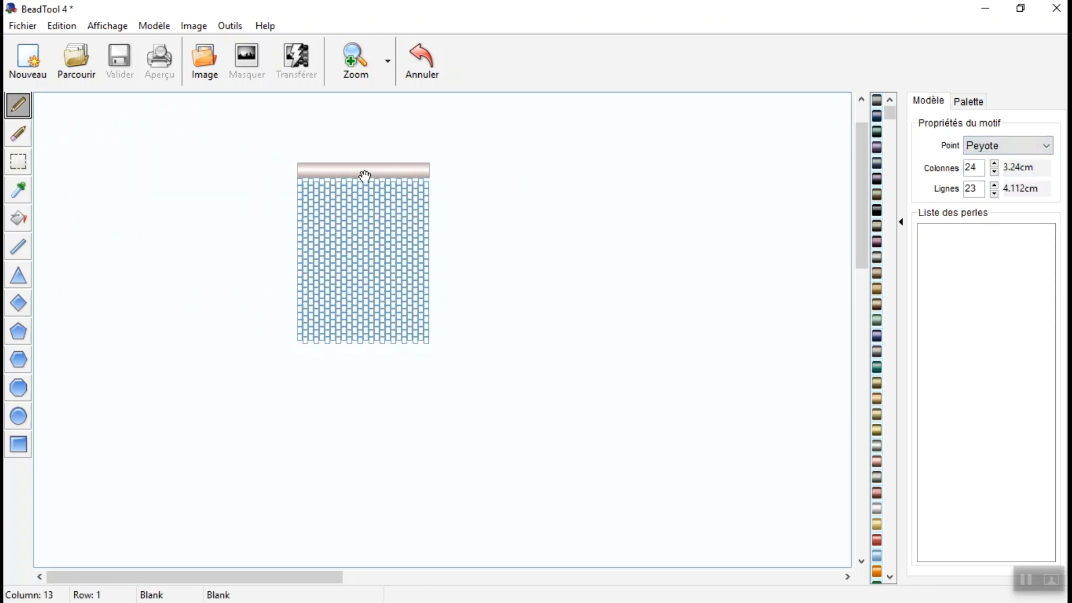
Fill the pattern's first row with DB-112 Transparent Sea Foam Luster beads across all 24 columns.
{"action": "left_click_drag", "start_coordinate": [365, 176], "coordinate": [317, 139]}
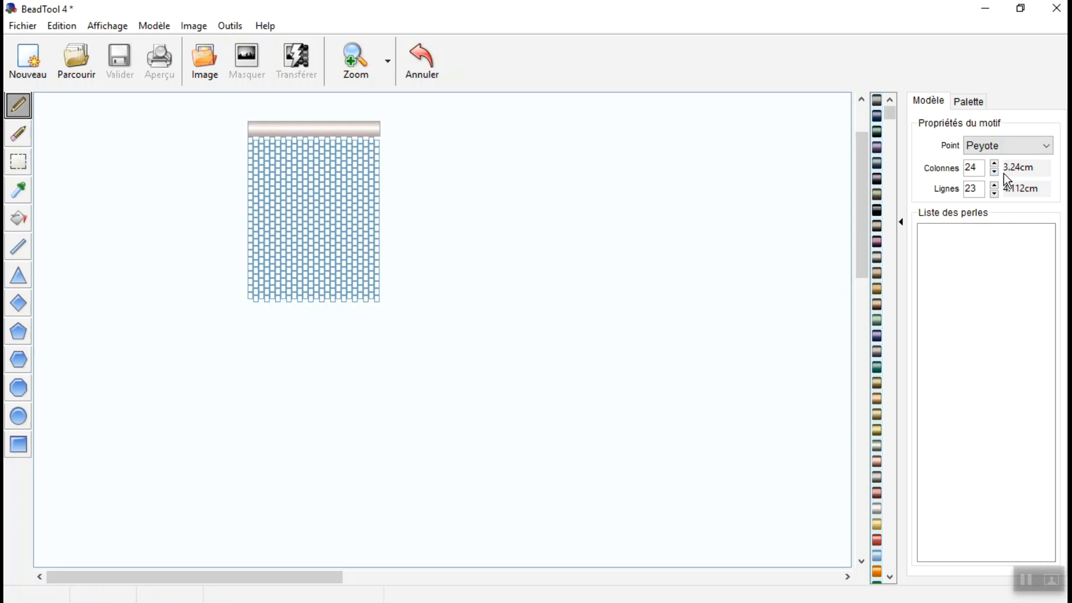
{"action": "left_click", "coordinate": [358, 60]}
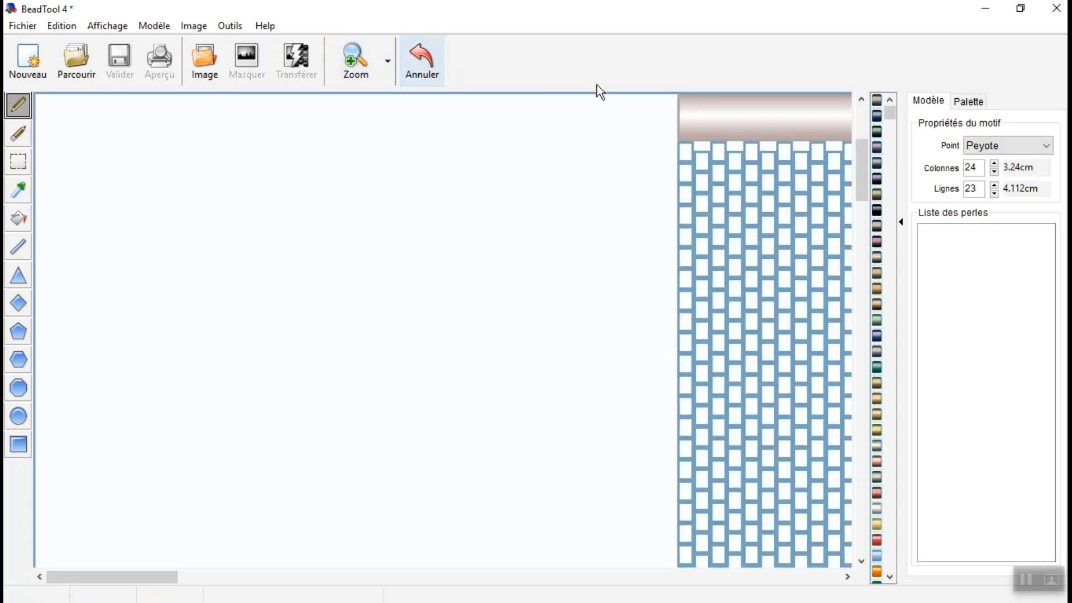
{"action": "left_click_drag", "start_coordinate": [762, 129], "coordinate": [172, 118]}
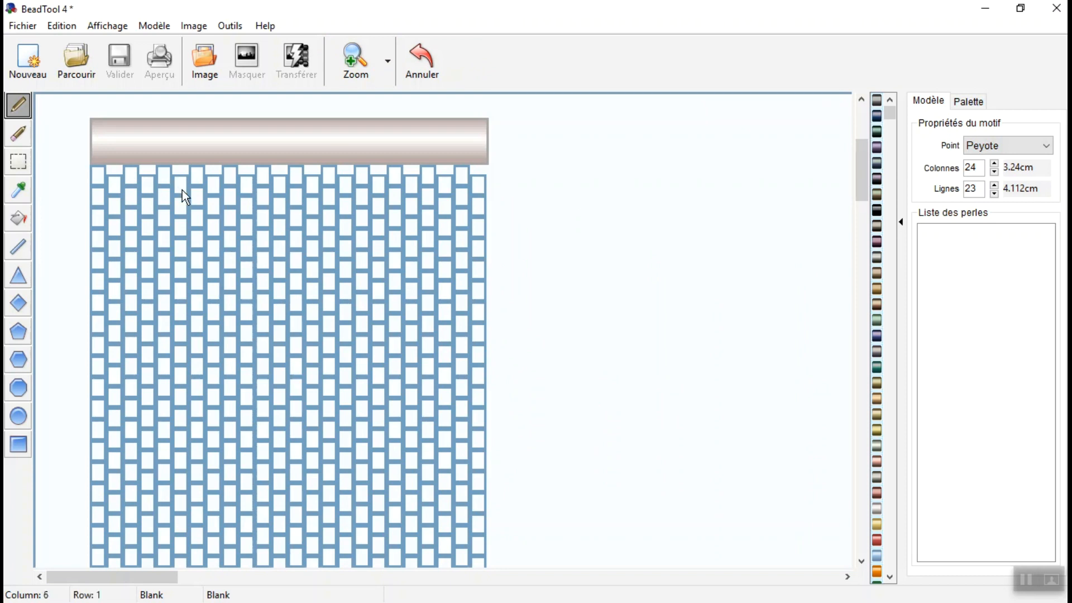
{"action": "mouse_move", "coordinate": [98, 174]}
{"action": "left_mouse_down"}
{"action": "mouse_move", "coordinate": [130, 170]}
{"action": "mouse_move", "coordinate": [148, 191]}
{"action": "mouse_move", "coordinate": [161, 169]}
{"action": "mouse_move", "coordinate": [175, 188]}
{"action": "mouse_move", "coordinate": [197, 169]}
{"action": "mouse_move", "coordinate": [213, 185]}
{"action": "mouse_move", "coordinate": [266, 174]}
{"action": "mouse_move", "coordinate": [299, 172]}
{"action": "left_mouse_up"}
{"action": "left_click", "coordinate": [312, 185]}
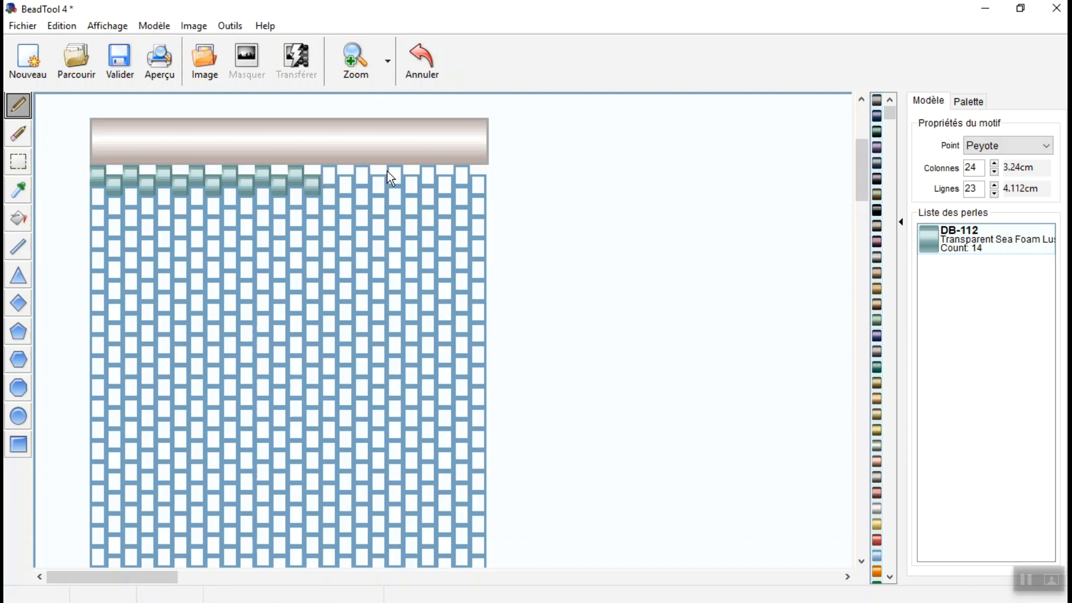
{"action": "left_click", "coordinate": [329, 178]}
{"action": "mouse_move", "coordinate": [349, 191]}
{"action": "left_mouse_down"}
{"action": "mouse_move", "coordinate": [402, 170]}
{"action": "mouse_move", "coordinate": [425, 182]}
{"action": "mouse_move", "coordinate": [410, 183]}
{"action": "mouse_move", "coordinate": [460, 172]}
{"action": "left_mouse_up"}
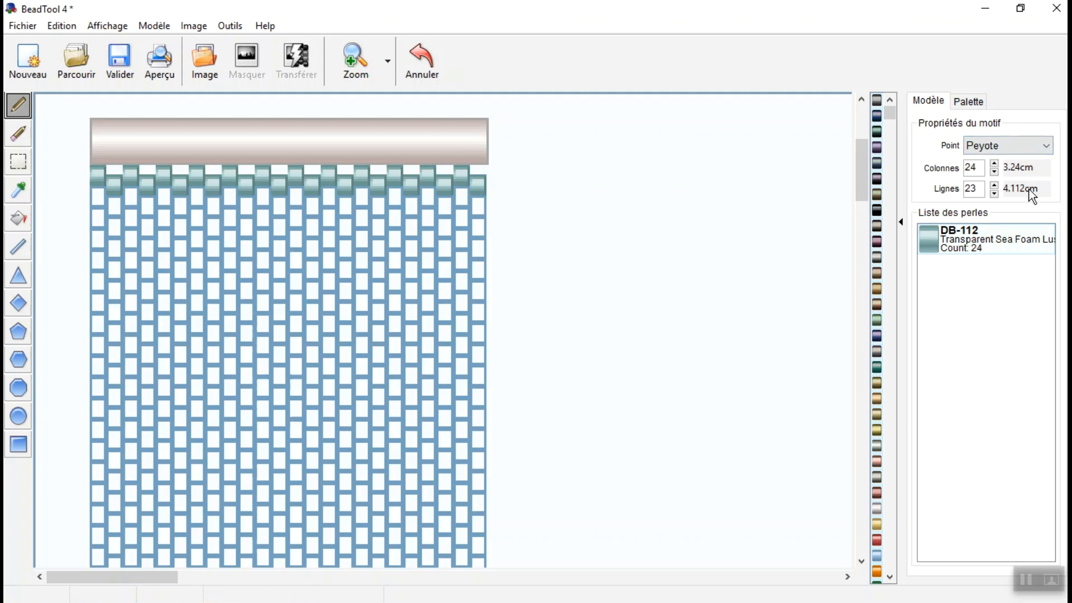
Reposition the pattern in the work area and adjust the width of the properties panel.
{"action": "left_click_drag", "start_coordinate": [194, 155], "coordinate": [309, 160]}
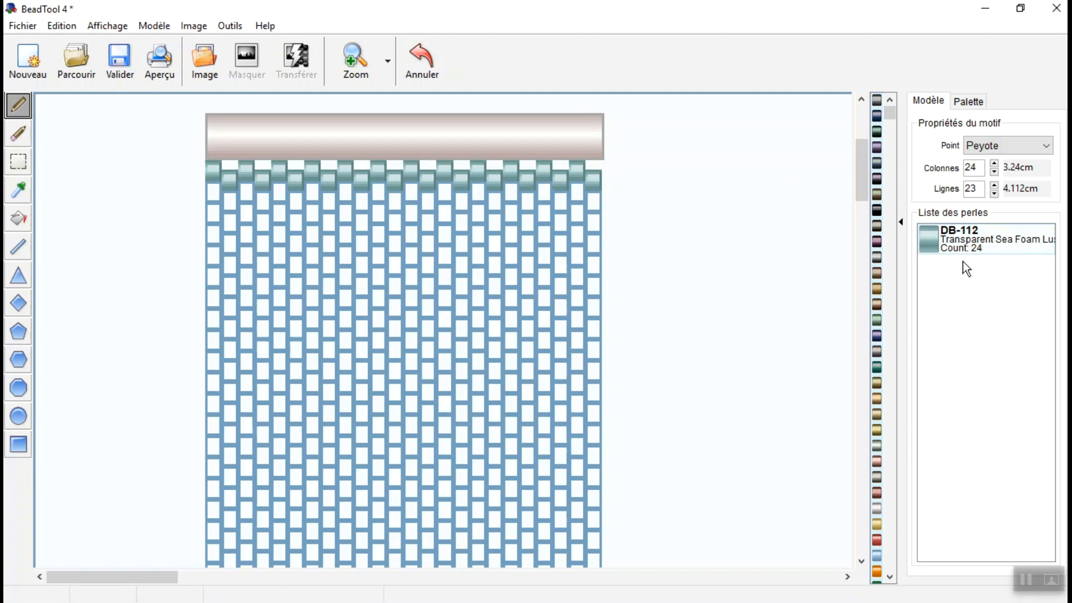
{"action": "left_click", "coordinate": [902, 222]}
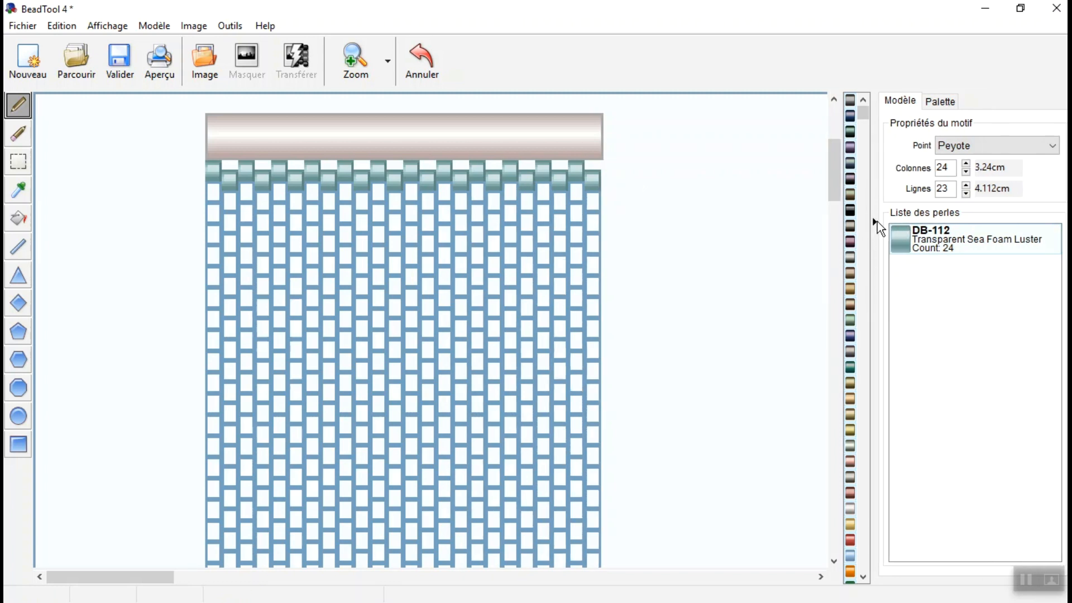
{"action": "left_click", "coordinate": [876, 222]}
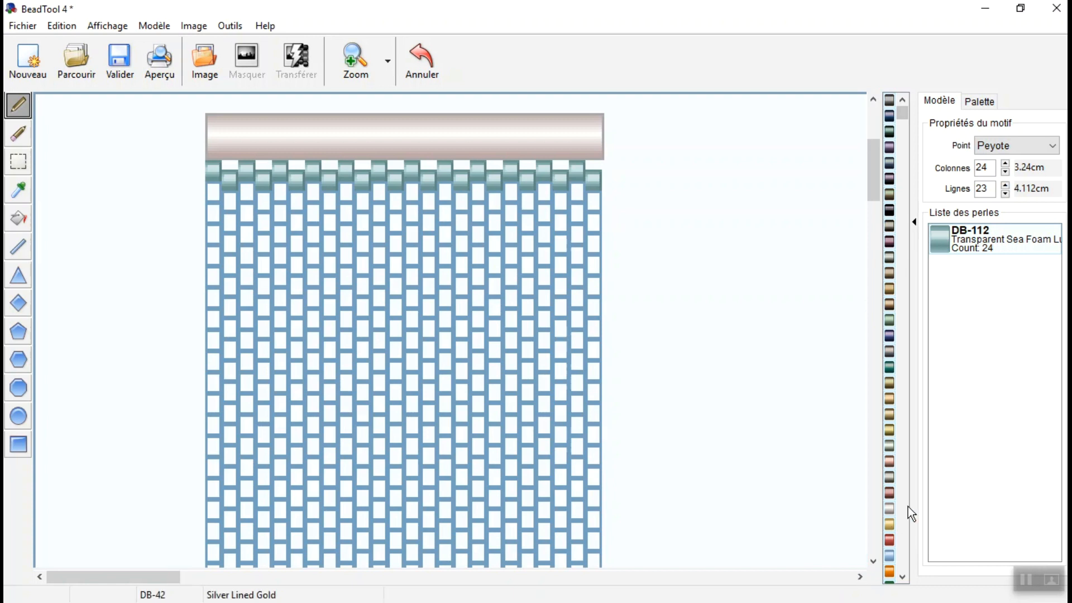
Load the Toho Rounds and Toho Treasures bead palettes, and return to Miyuki Delicas (Size 11).
{"action": "left_click_drag", "start_coordinate": [903, 114], "coordinate": [869, 251]}
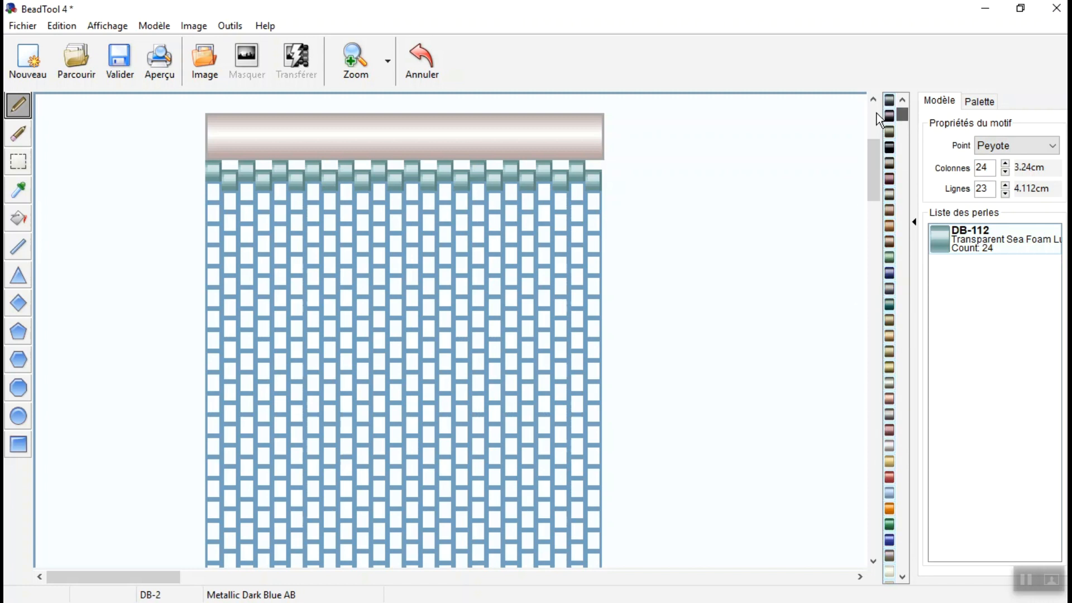
{"action": "left_click", "coordinate": [986, 106]}
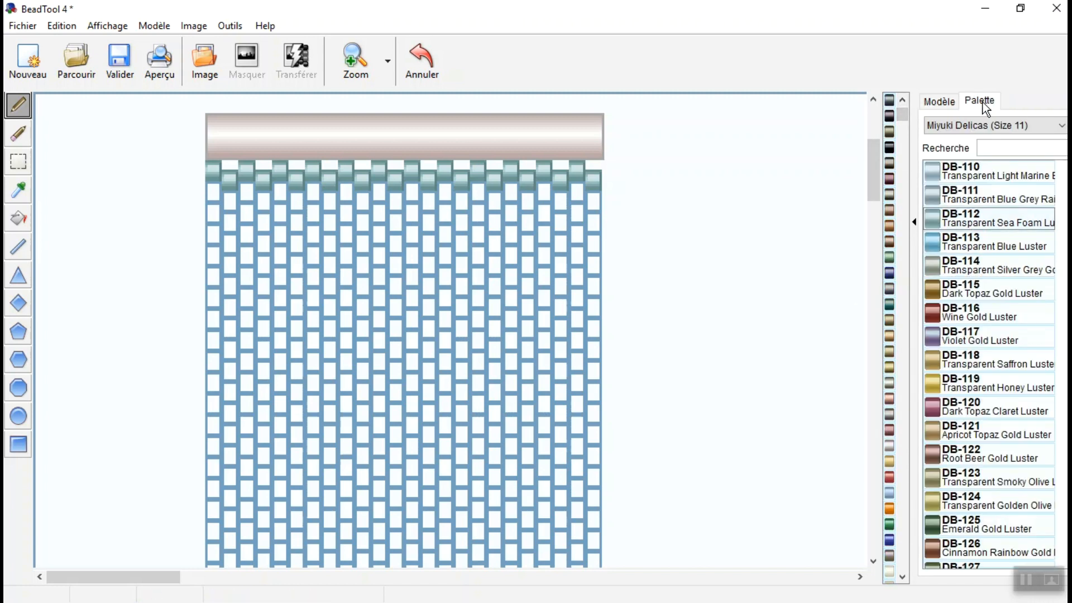
{"action": "left_click", "coordinate": [990, 129]}
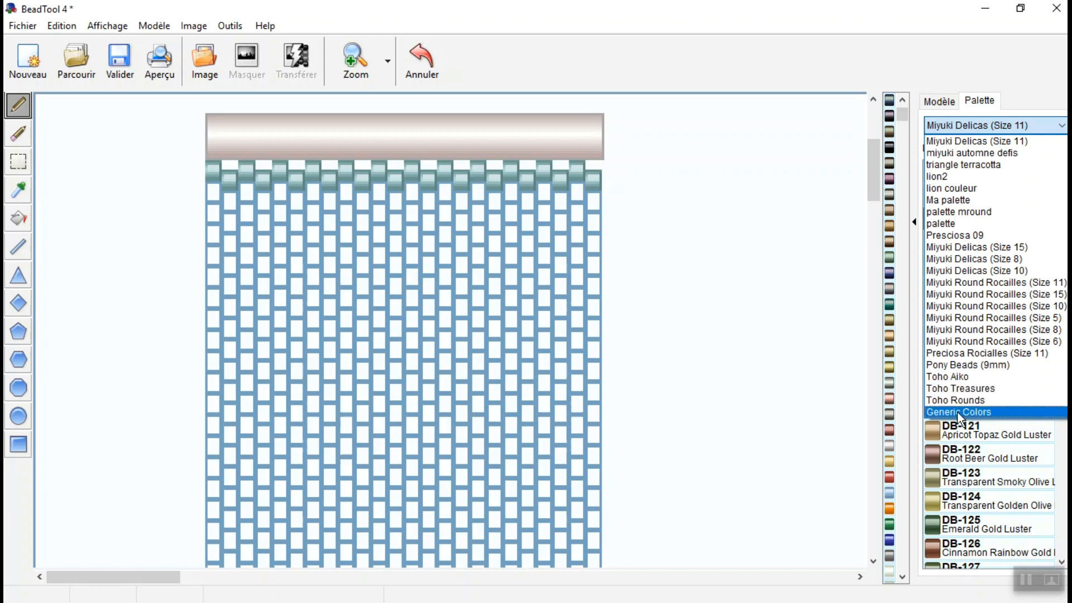
{"action": "left_click", "coordinate": [993, 404]}
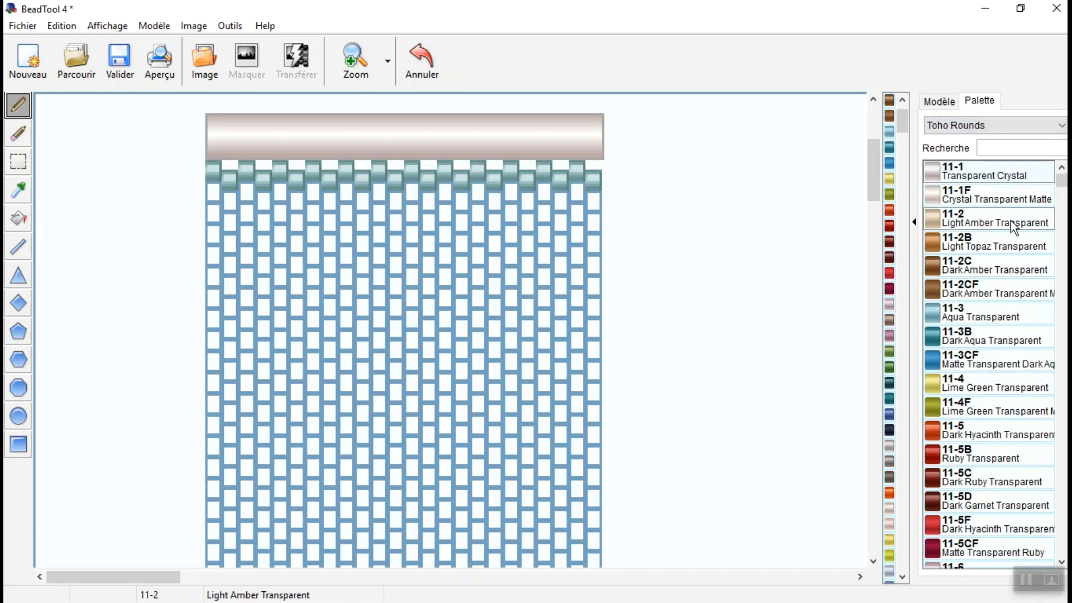
{"action": "left_click", "coordinate": [999, 129]}
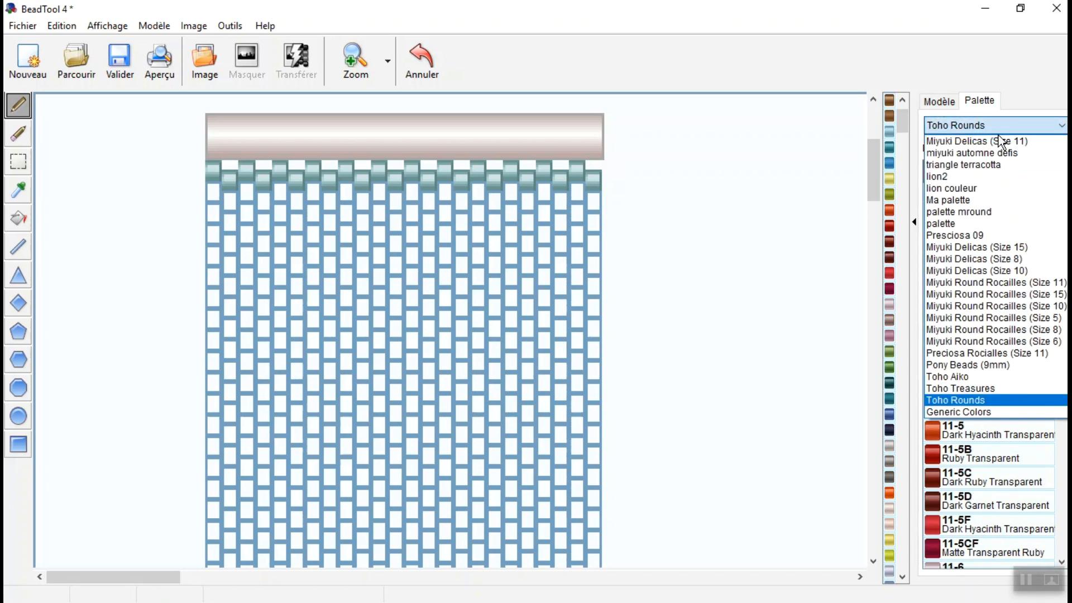
{"action": "left_click", "coordinate": [980, 386]}
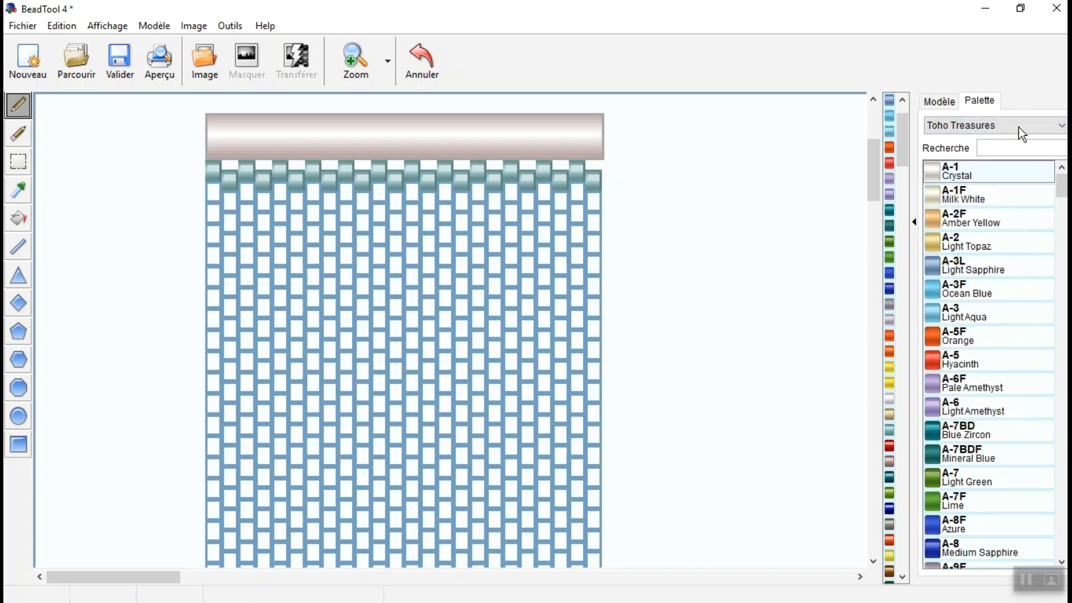
{"action": "left_click", "coordinate": [980, 125]}
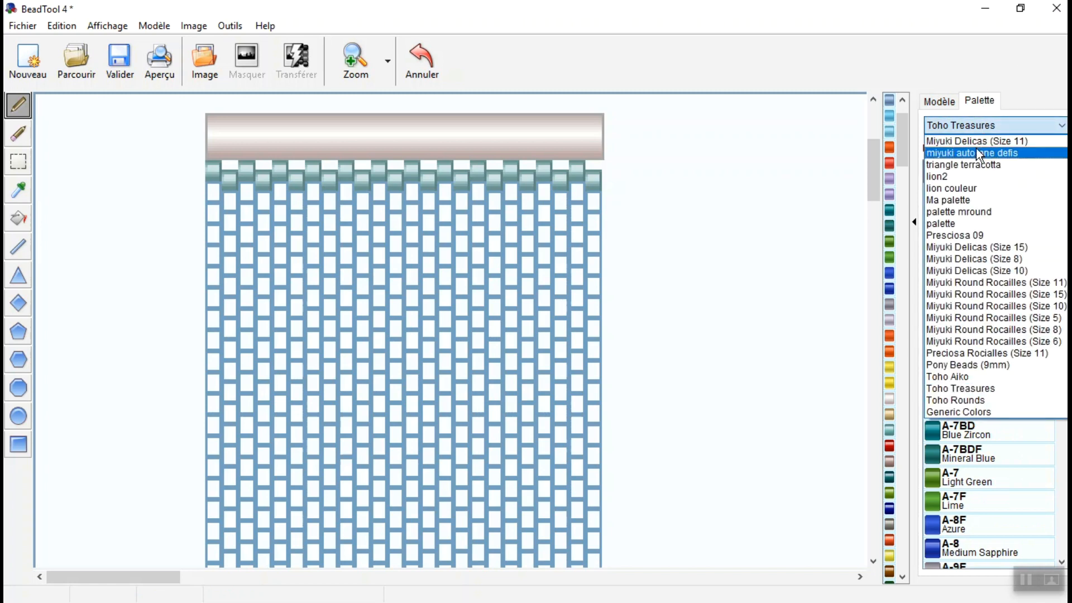
{"action": "left_click", "coordinate": [976, 149]}
{"action": "left_click", "coordinate": [976, 133]}
{"action": "scroll", "coordinate": [977, 133], "scroll_direction": "up", "scroll_amount": 5}
{"action": "left_click", "coordinate": [976, 142]}
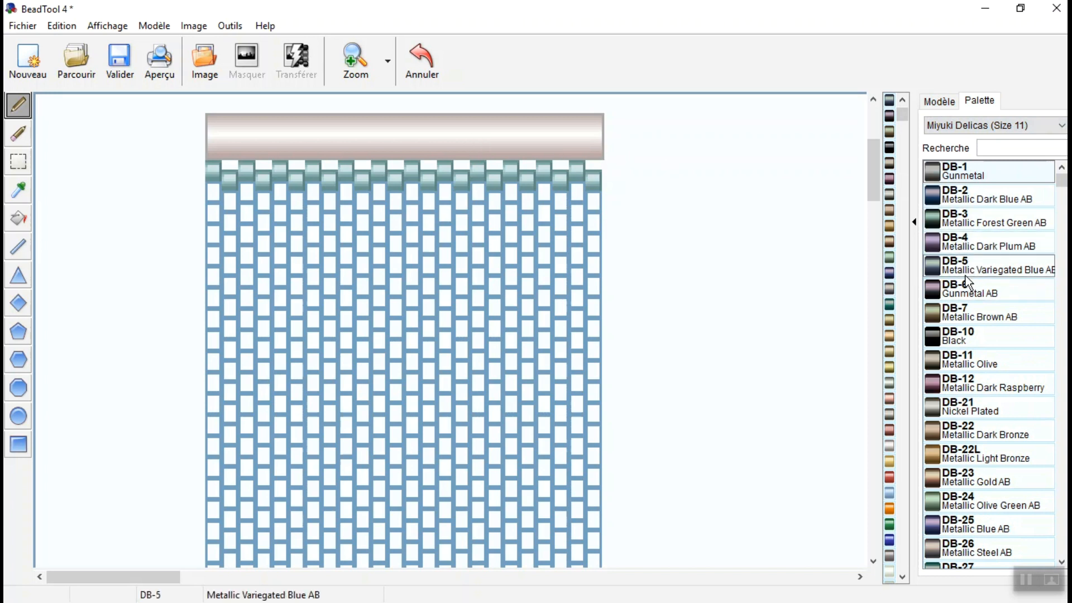
Fill the pattern's second row with DB-37 Copper Lined Crystal beads across all 24 columns.
{"action": "scroll", "coordinate": [893, 161], "scroll_direction": "up", "scroll_amount": 4}
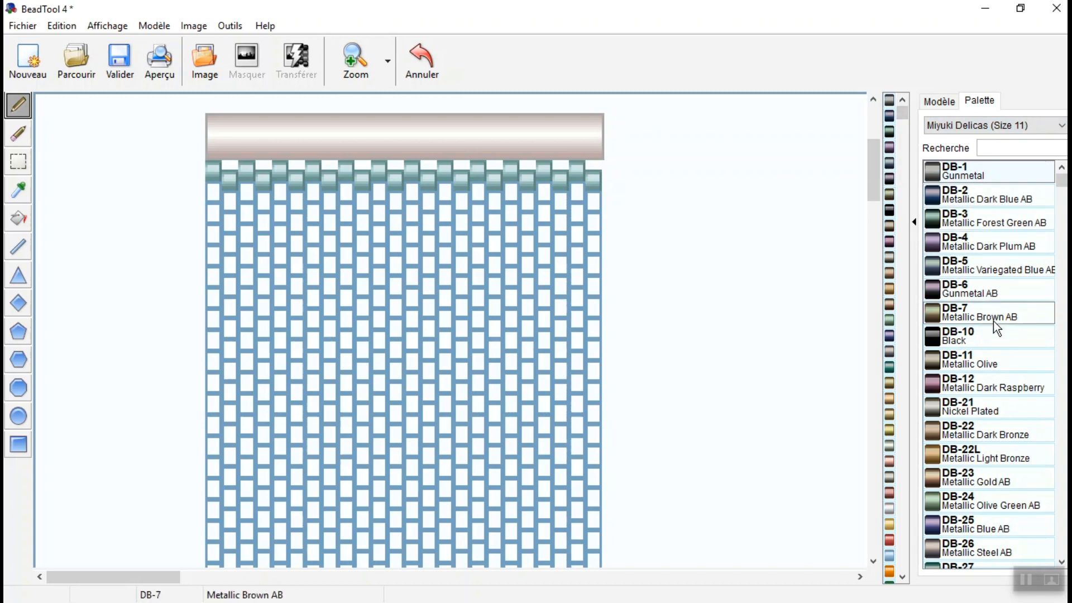
{"action": "scroll", "coordinate": [1020, 240], "scroll_direction": "down", "scroll_amount": 20}
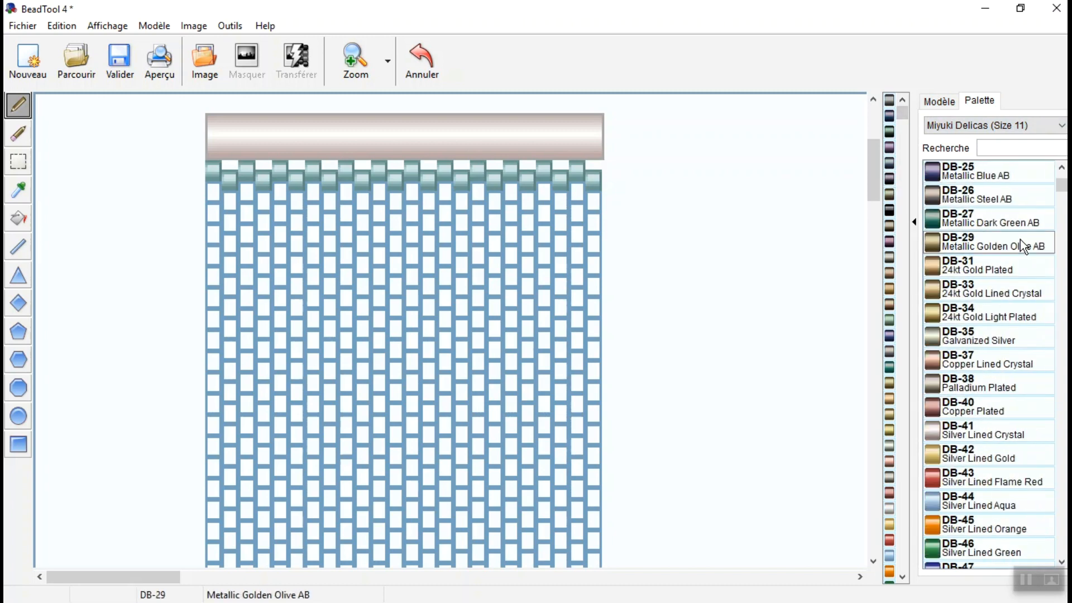
{"action": "scroll", "coordinate": [1020, 240], "scroll_direction": "down", "scroll_amount": 6}
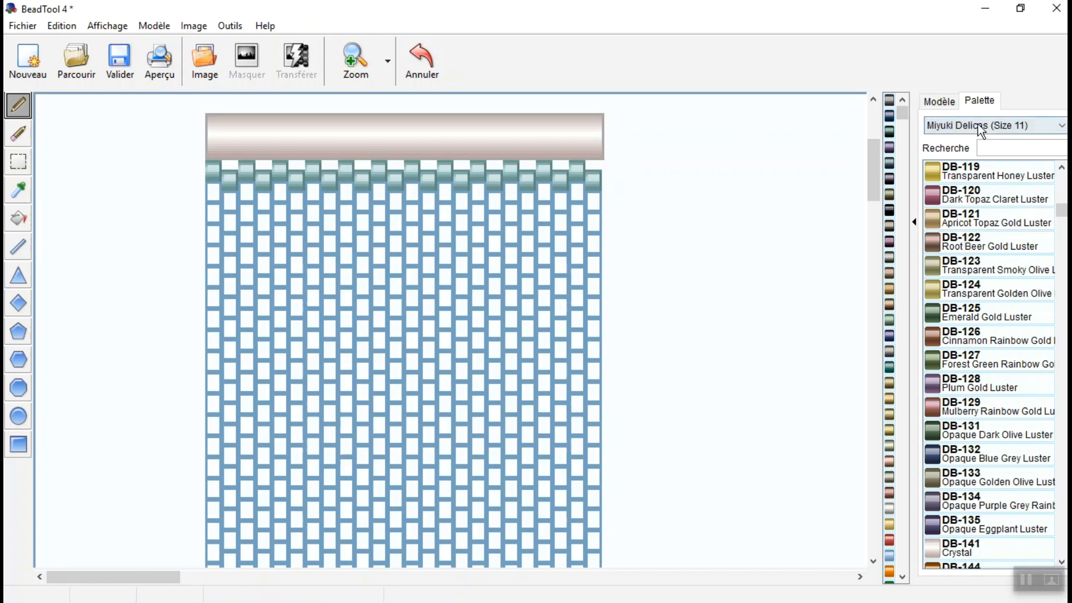
{"action": "left_click", "coordinate": [941, 102]}
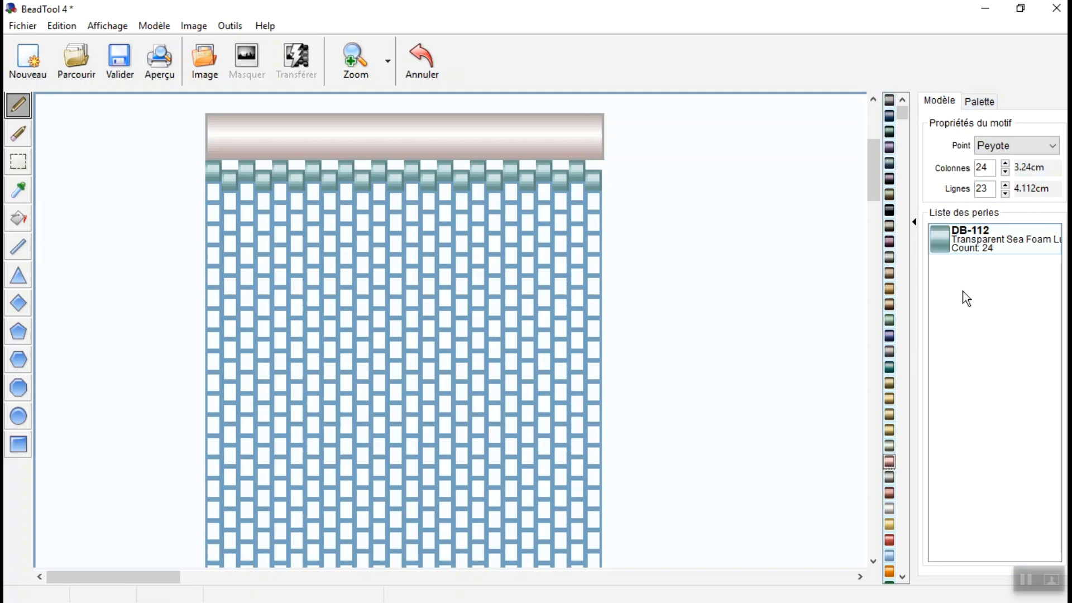
{"action": "left_click", "coordinate": [212, 193]}
{"action": "left_click", "coordinate": [233, 196]}
{"action": "left_click", "coordinate": [250, 191]}
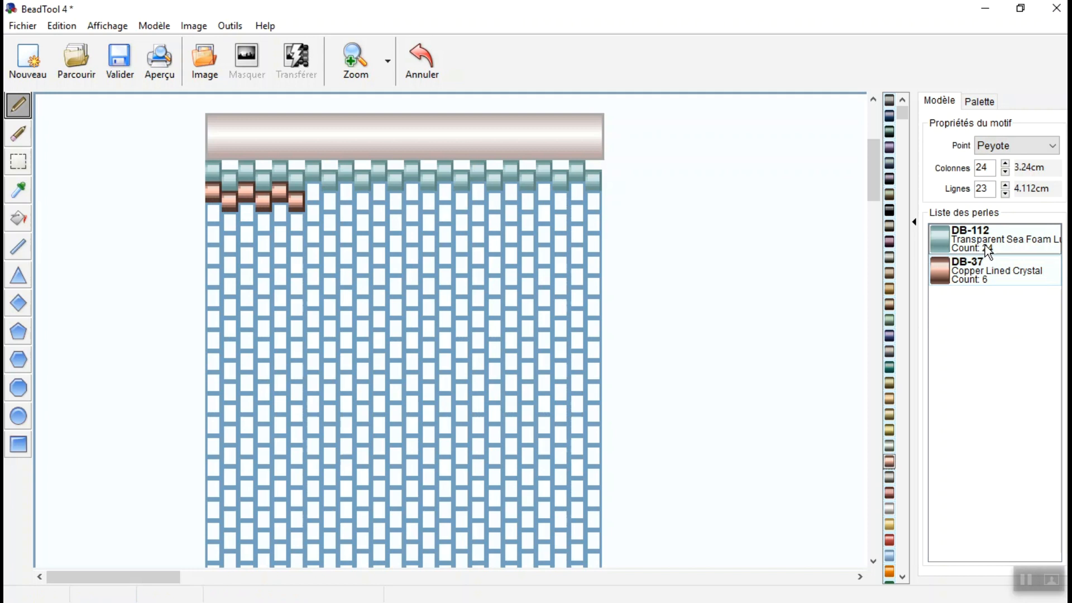
{"action": "left_click", "coordinate": [315, 191]}
{"action": "left_click", "coordinate": [329, 200]}
{"action": "left_click", "coordinate": [346, 192]}
{"action": "left_click", "coordinate": [361, 200]}
{"action": "left_click", "coordinate": [380, 192]}
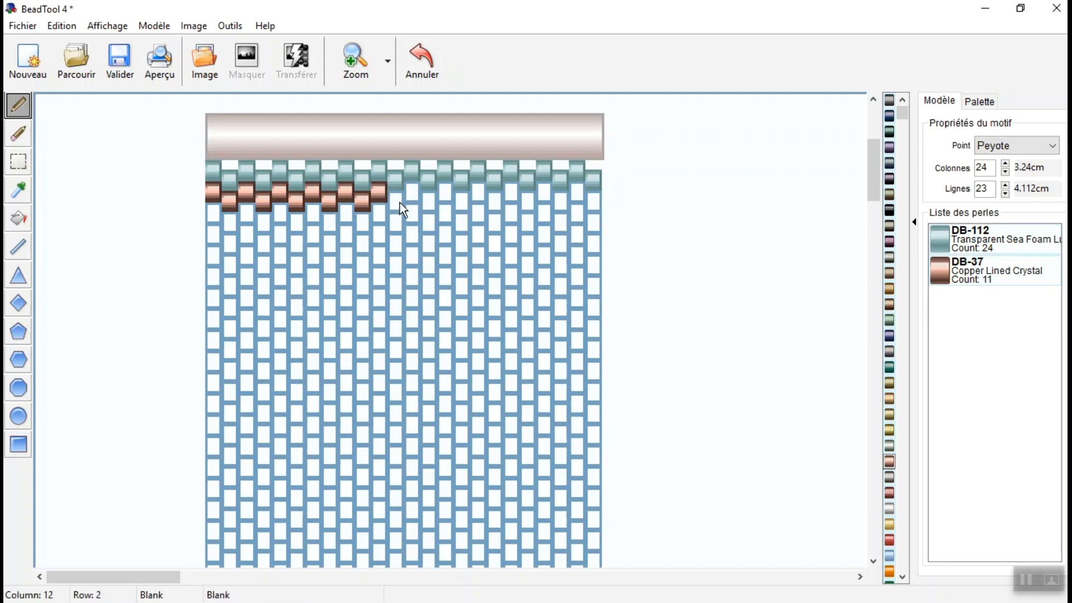
{"action": "left_click", "coordinate": [429, 200]}
{"action": "left_click", "coordinate": [445, 193]}
{"action": "left_click", "coordinate": [475, 191]}
{"action": "left_click", "coordinate": [493, 200]}
{"action": "left_click", "coordinate": [513, 191]}
{"action": "left_click", "coordinate": [524, 201]}
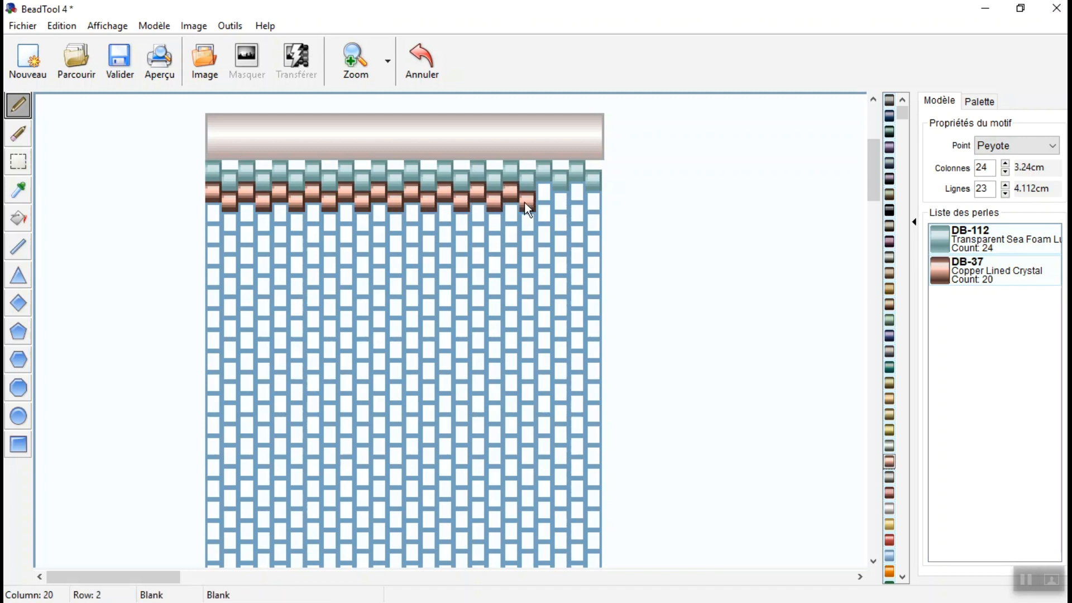
{"action": "left_click", "coordinate": [546, 190]}
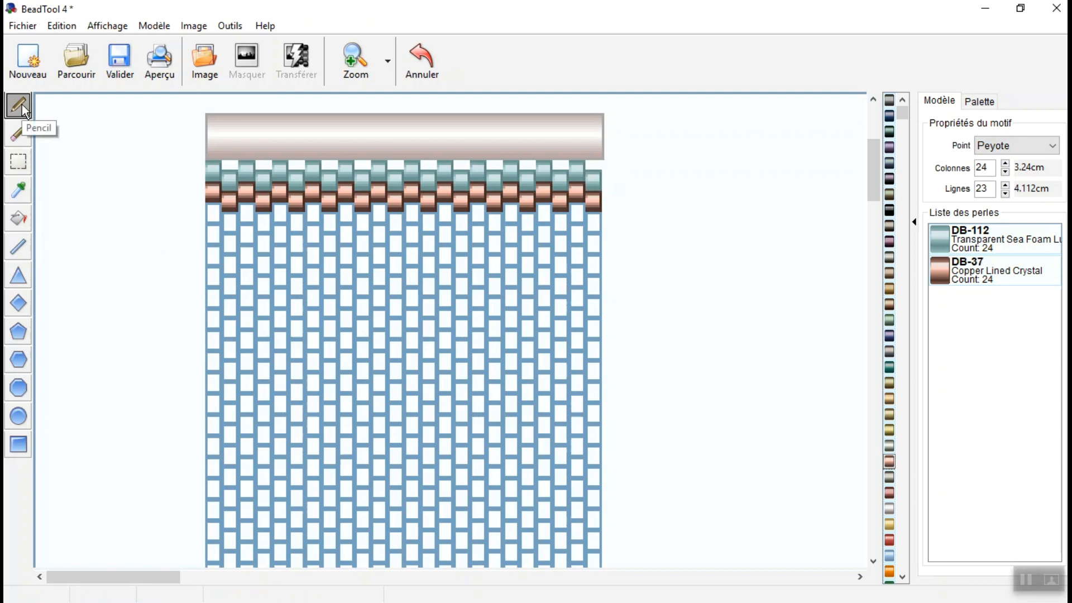
Erase the two coloured beads in the pattern's first column.
{"action": "left_click", "coordinate": [19, 133]}
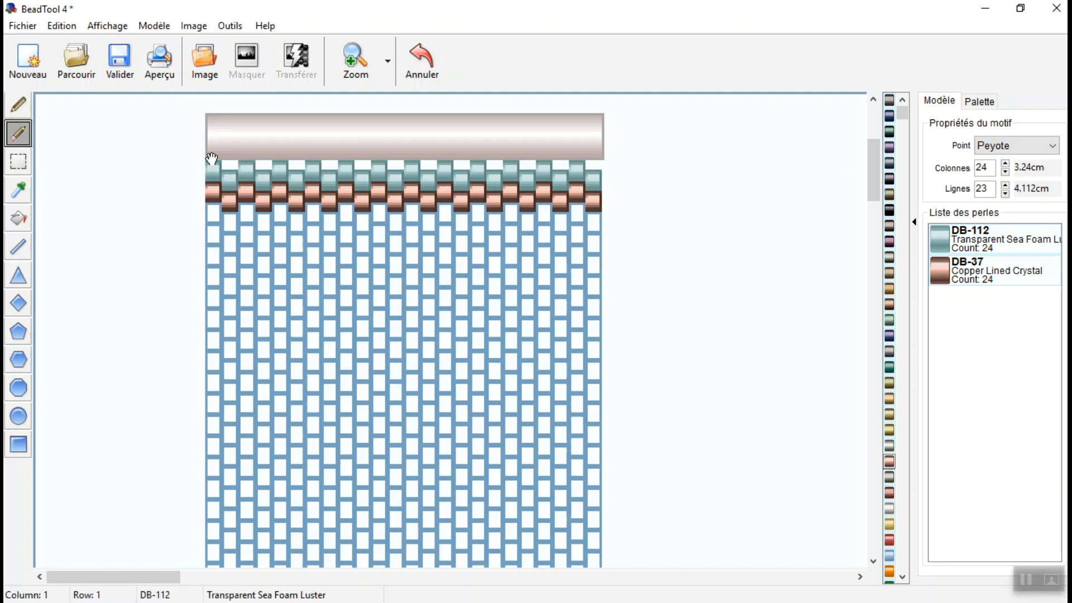
{"action": "left_click_drag", "start_coordinate": [213, 172], "coordinate": [213, 213]}
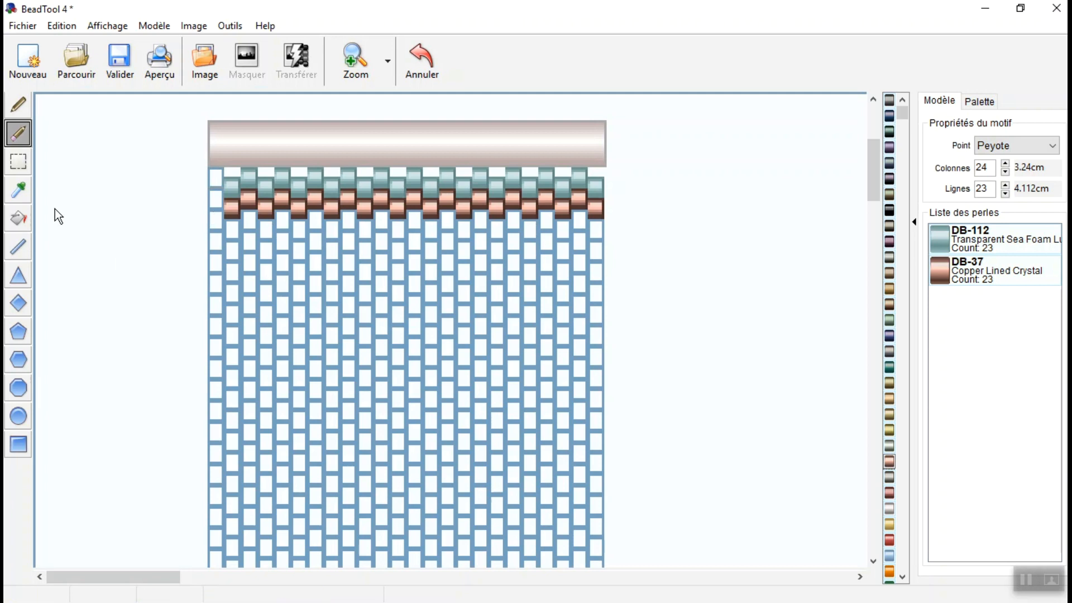
Copy the beads in rows 1 and 2 from column 2 to column 24, and paste them directly below.
{"action": "left_click", "coordinate": [18, 162]}
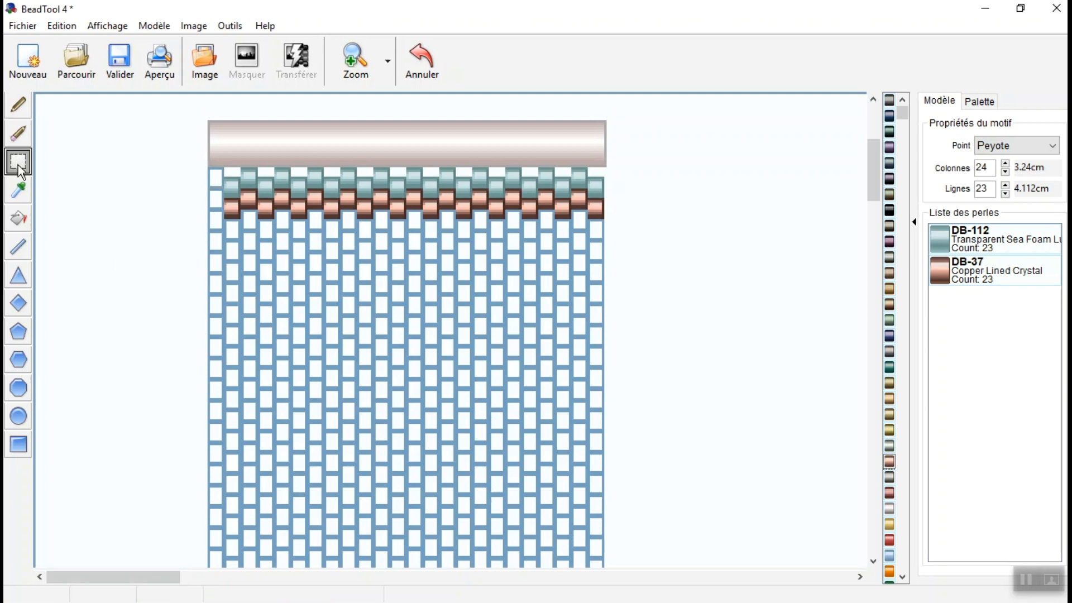
{"action": "mouse_move", "coordinate": [229, 188]}
{"action": "left_mouse_down"}
{"action": "mouse_move", "coordinate": [287, 206]}
{"action": "mouse_move", "coordinate": [597, 211]}
{"action": "left_mouse_up"}
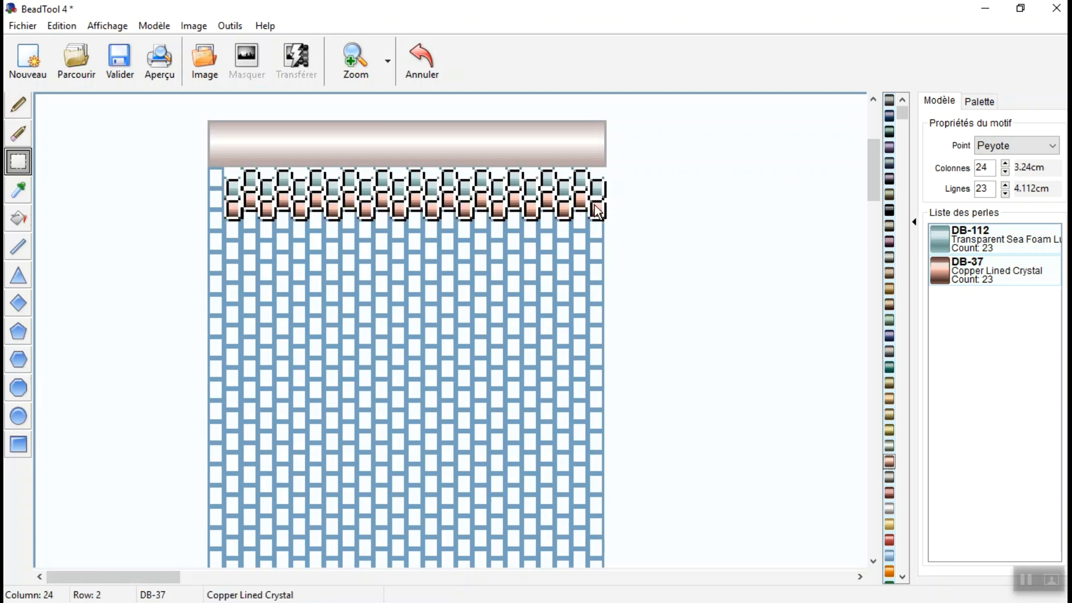
{"action": "left_click", "coordinate": [59, 25]}
{"action": "left_click", "coordinate": [84, 101]}
{"action": "left_click_drag", "start_coordinate": [472, 196], "coordinate": [473, 237]}
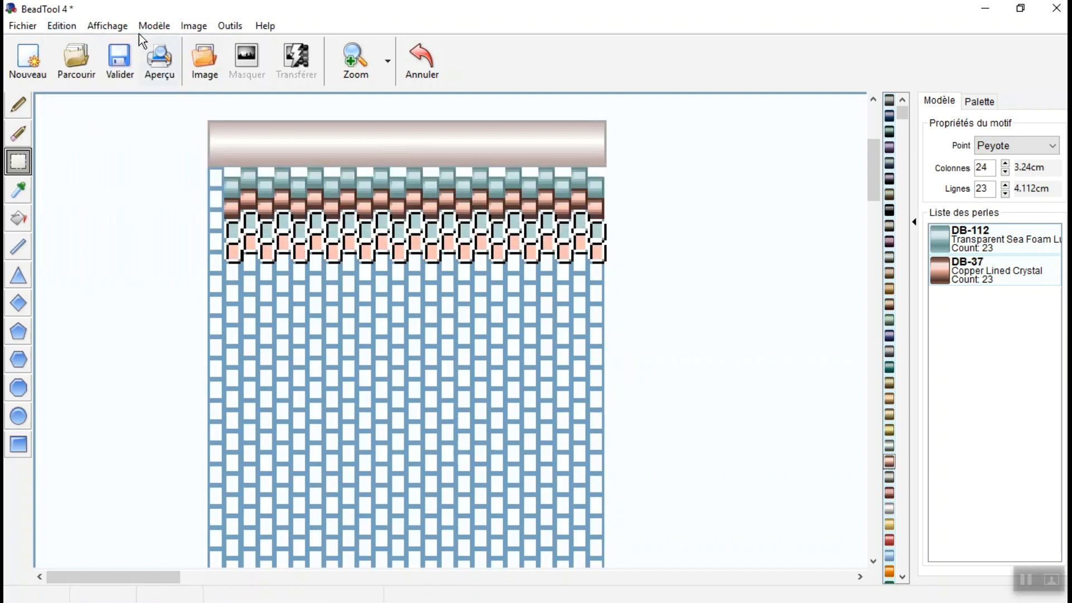
{"action": "left_click", "coordinate": [52, 31]}
{"action": "left_click", "coordinate": [82, 125]}
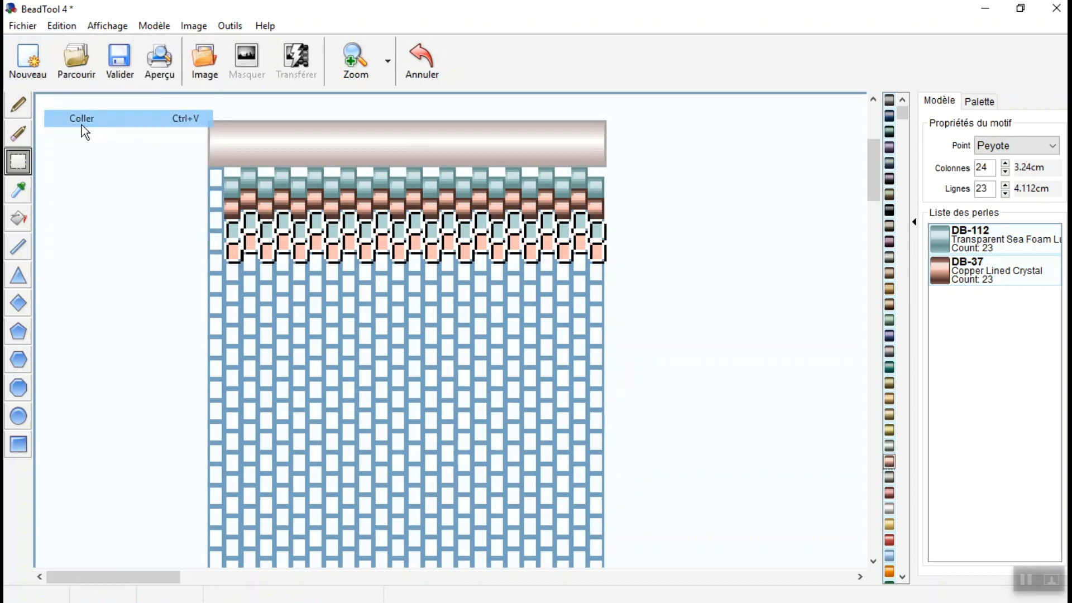
Fill all the remaining blank beads of the pattern with DB-50 Crystal Luster using the Fill tool.
{"action": "left_click", "coordinate": [22, 106]}
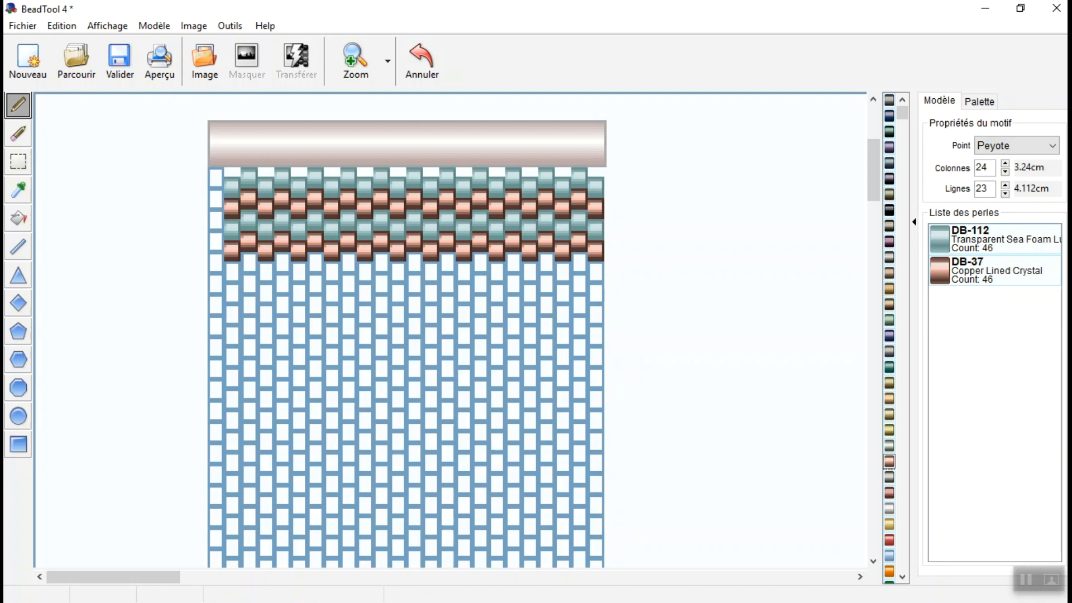
{"action": "left_click", "coordinate": [18, 218]}
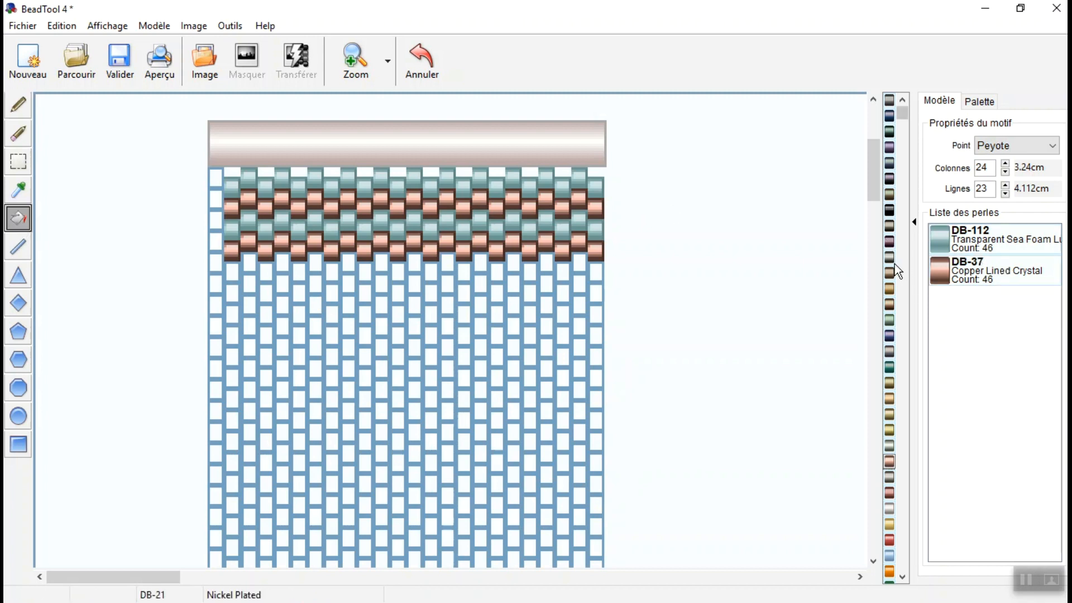
{"action": "scroll", "coordinate": [888, 528], "scroll_direction": "down", "scroll_amount": 5}
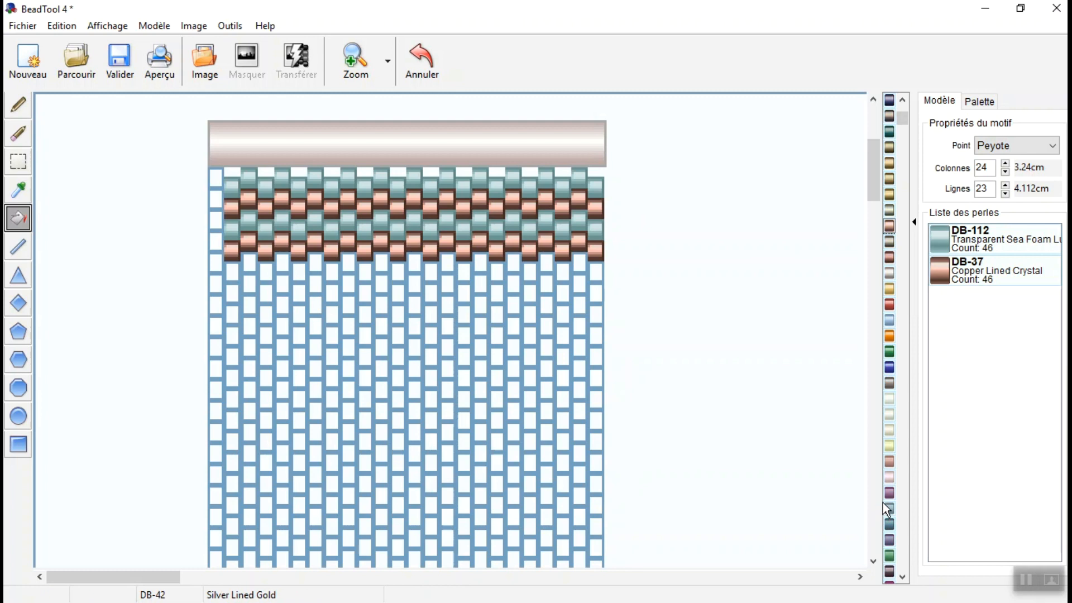
{"action": "left_click", "coordinate": [886, 402]}
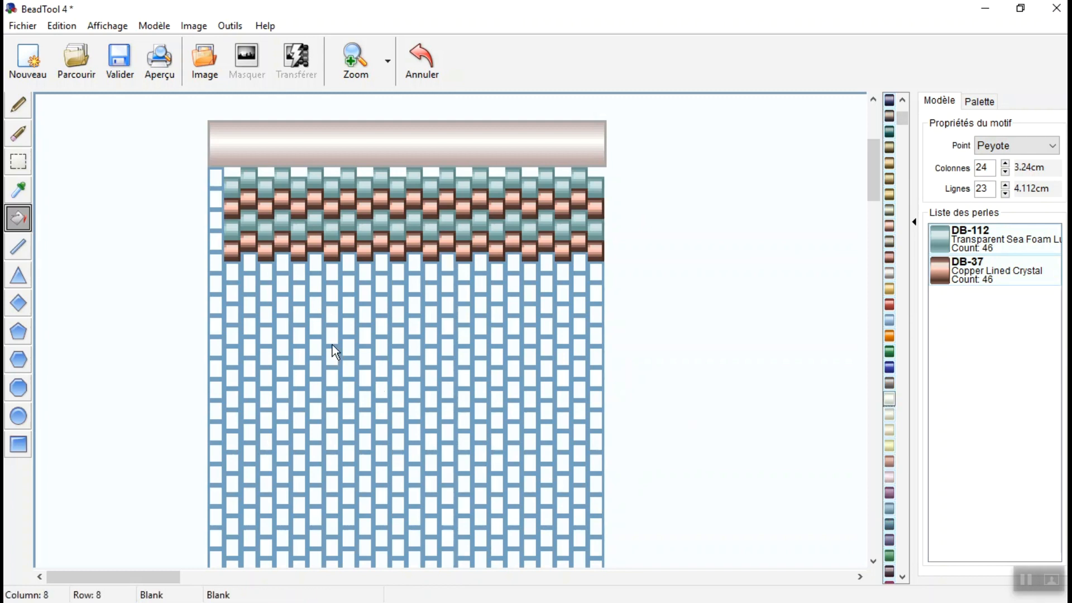
{"action": "left_click", "coordinate": [334, 345]}
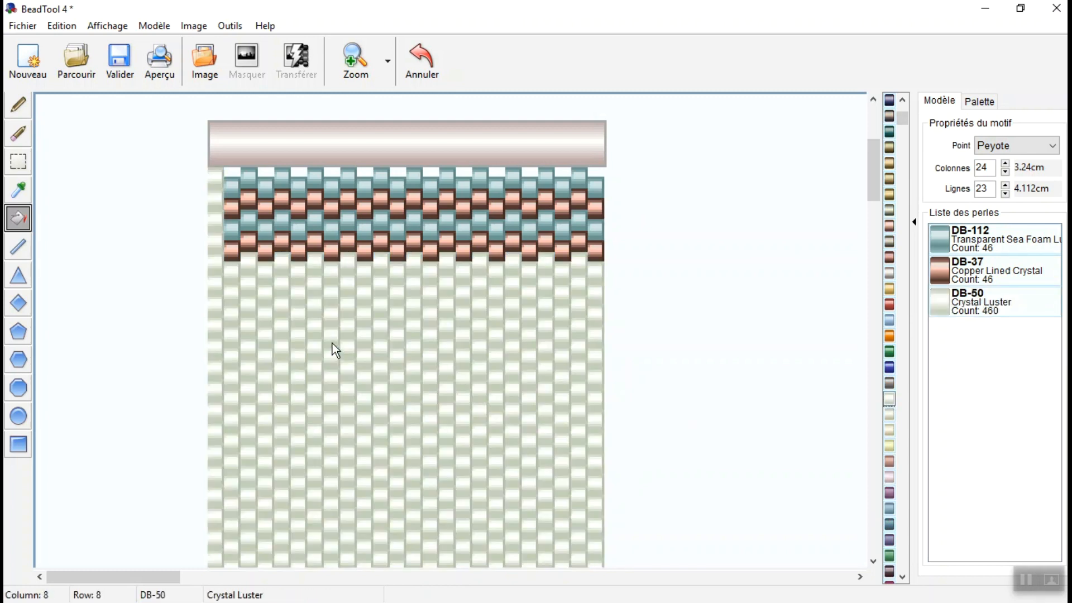
{"action": "scroll", "coordinate": [333, 342], "scroll_direction": "down", "scroll_amount": 1}
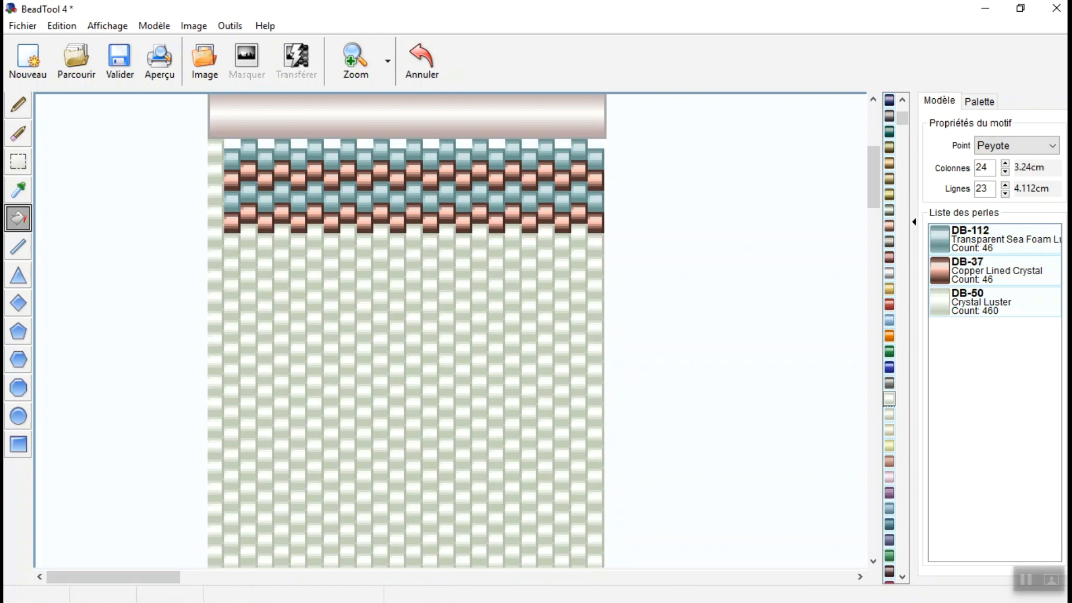
Try to draw a diagonal line across the Crystal Luster area, and choose DB-112 Transparent Sea Foam Luster as the bead colour.
{"action": "left_click", "coordinate": [16, 249]}
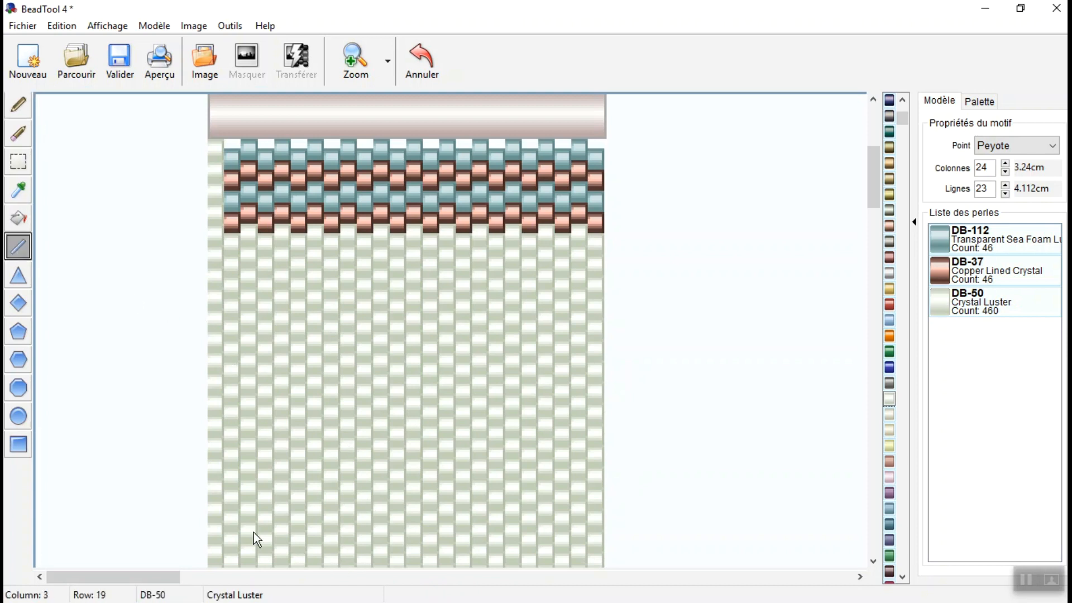
{"action": "left_click_drag", "start_coordinate": [267, 542], "coordinate": [550, 267]}
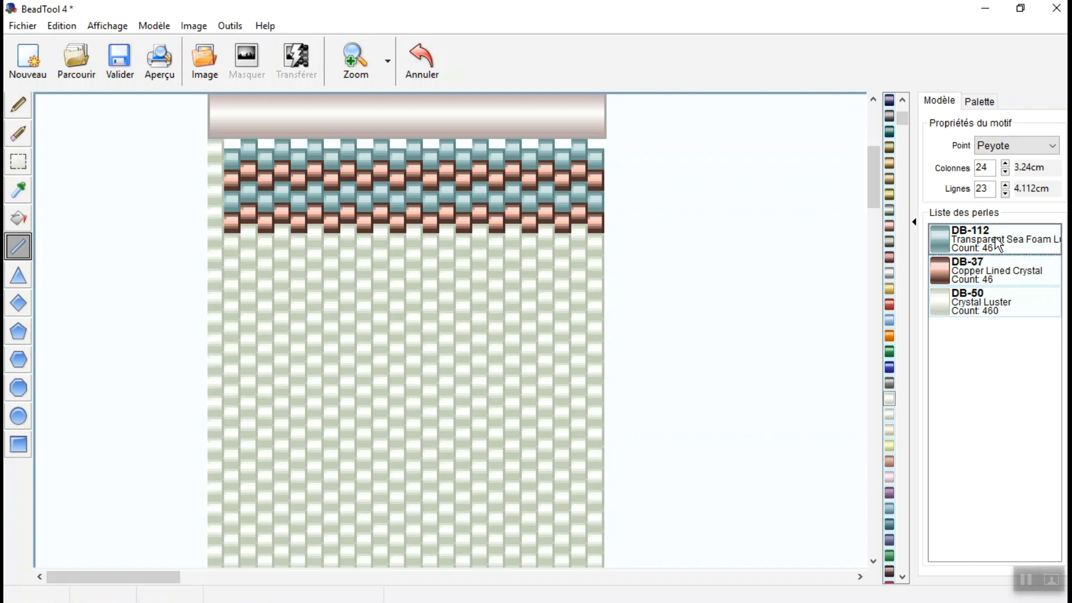
{"action": "scroll", "coordinate": [268, 497], "scroll_direction": "down", "scroll_amount": 1}
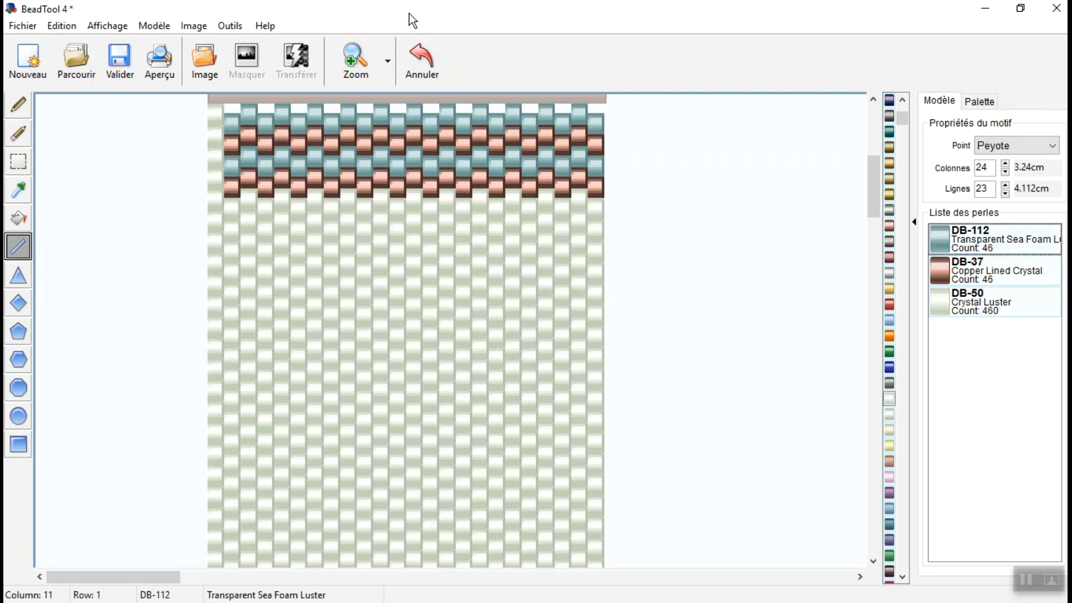
Examine the bead rows at the start of the pattern at 900% zoom.
{"action": "left_click", "coordinate": [388, 65]}
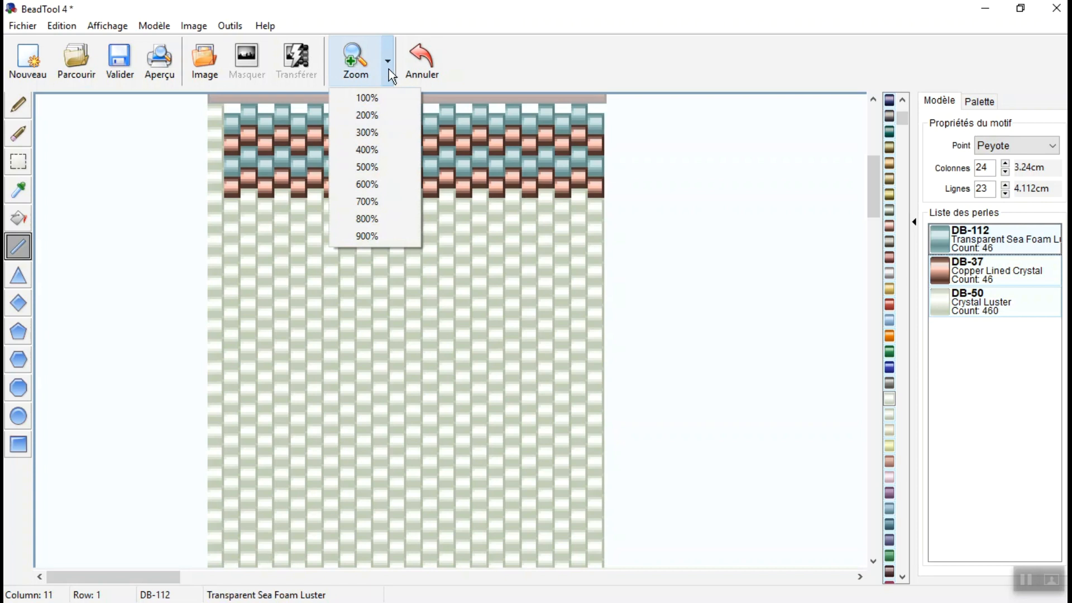
{"action": "left_click", "coordinate": [365, 236]}
{"action": "left_click_drag", "start_coordinate": [877, 170], "coordinate": [890, 130]}
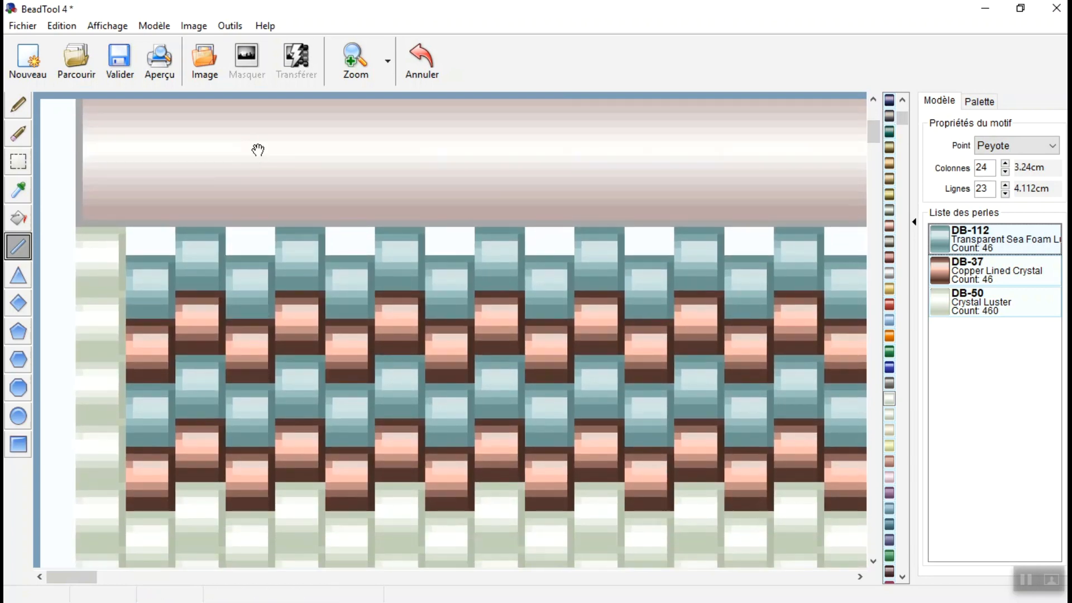
{"action": "scroll", "coordinate": [136, 285], "scroll_direction": "down", "scroll_amount": 3}
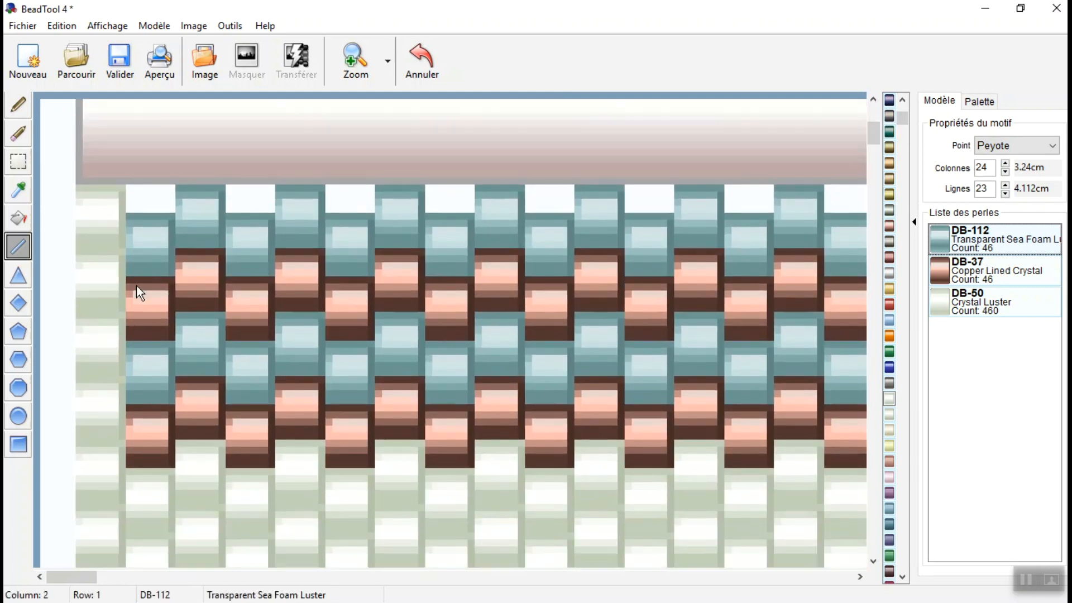
{"action": "scroll", "coordinate": [138, 286], "scroll_direction": "down", "scroll_amount": 2}
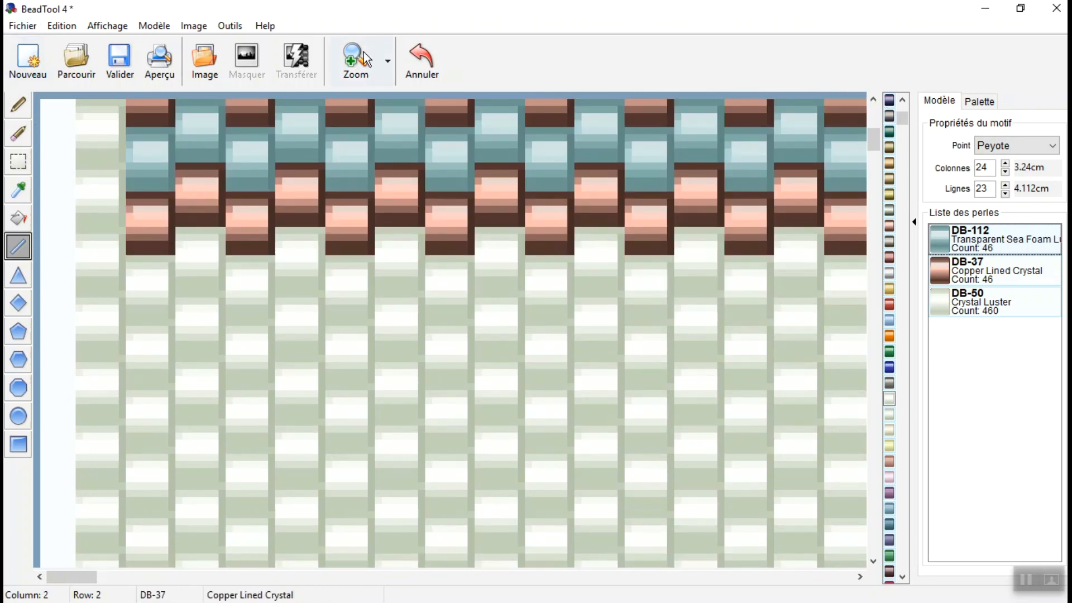
{"action": "scroll", "coordinate": [431, 168], "scroll_direction": "up", "scroll_amount": 2}
{"action": "scroll", "coordinate": [432, 167], "scroll_direction": "up", "scroll_amount": 3}
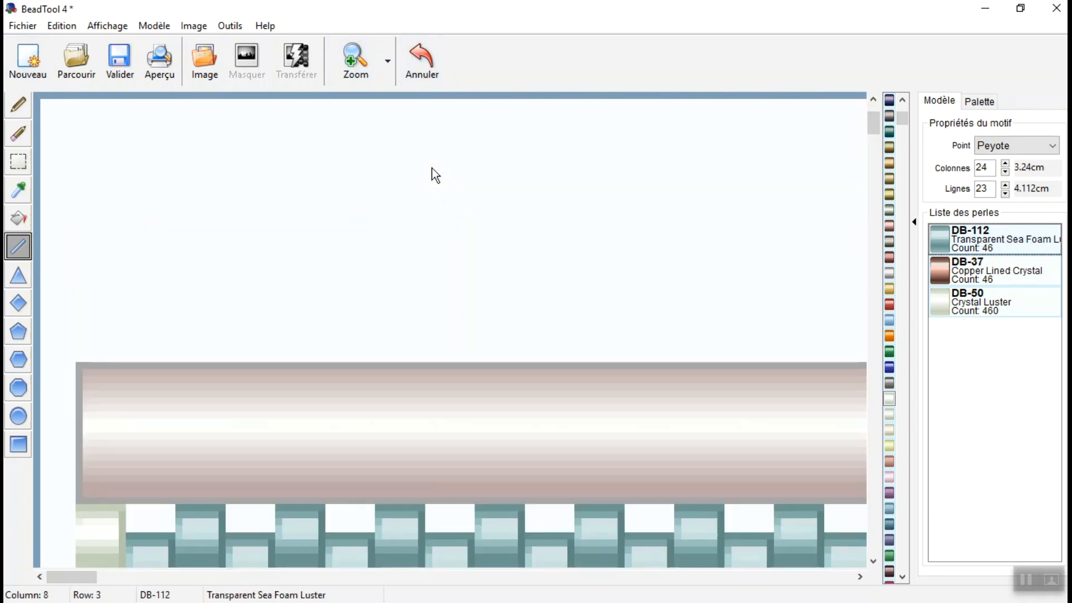
Compare the pattern at 300%, 400% and 100% zoom.
{"action": "left_click", "coordinate": [387, 61]}
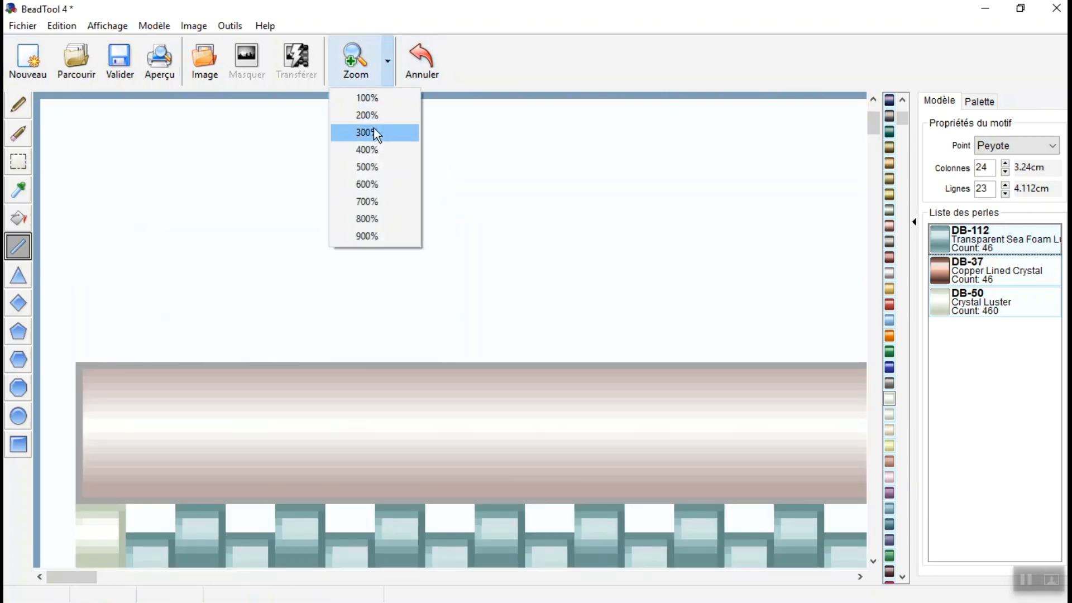
{"action": "left_click", "coordinate": [374, 132]}
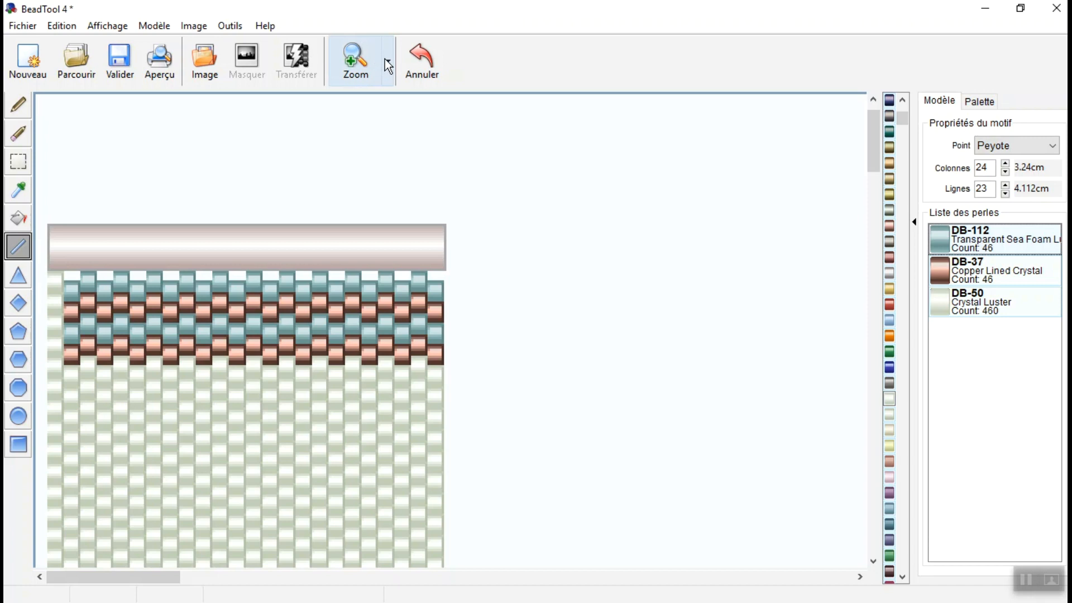
{"action": "left_click", "coordinate": [387, 62]}
{"action": "left_click", "coordinate": [374, 149]}
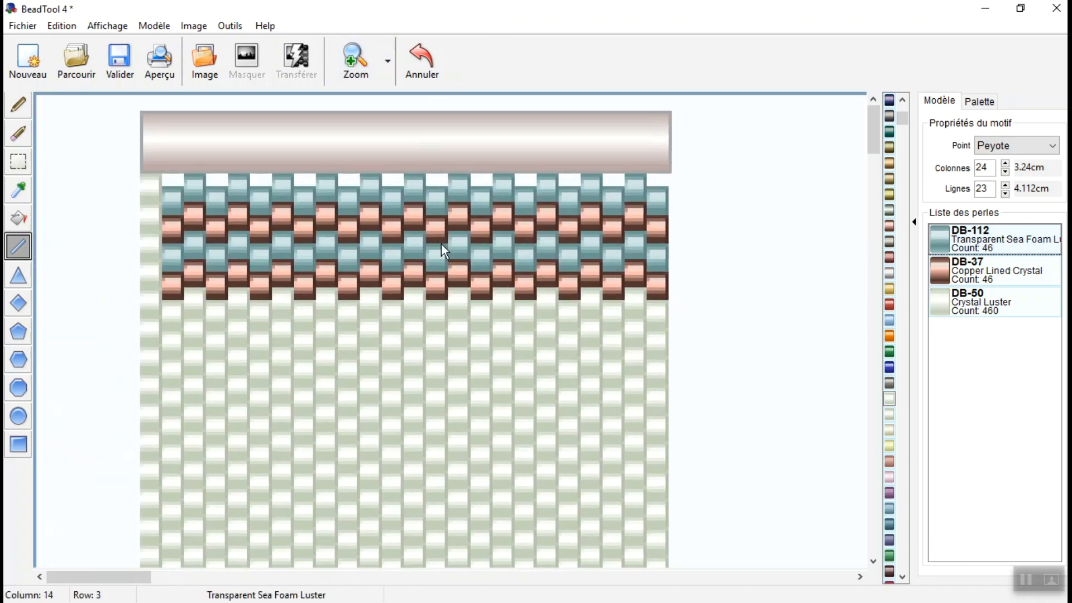
{"action": "left_click", "coordinate": [389, 63]}
{"action": "left_click", "coordinate": [384, 98]}
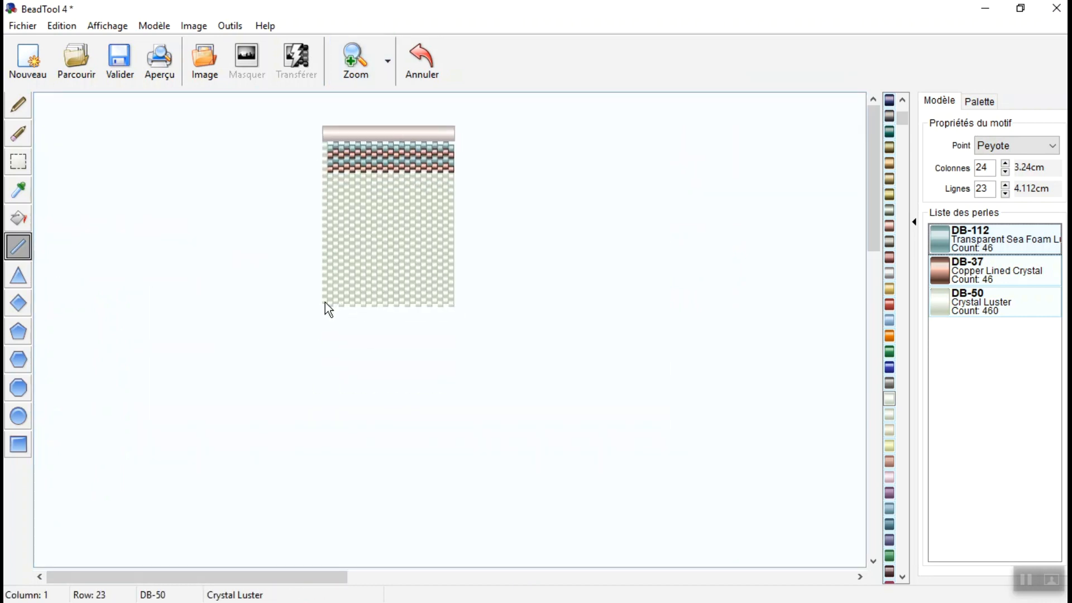
Draw a DB-112 diagonal line across the Crystal Luster area, replace it with a triangle outline, and undo both shapes.
{"action": "left_click_drag", "start_coordinate": [350, 280], "coordinate": [455, 222]}
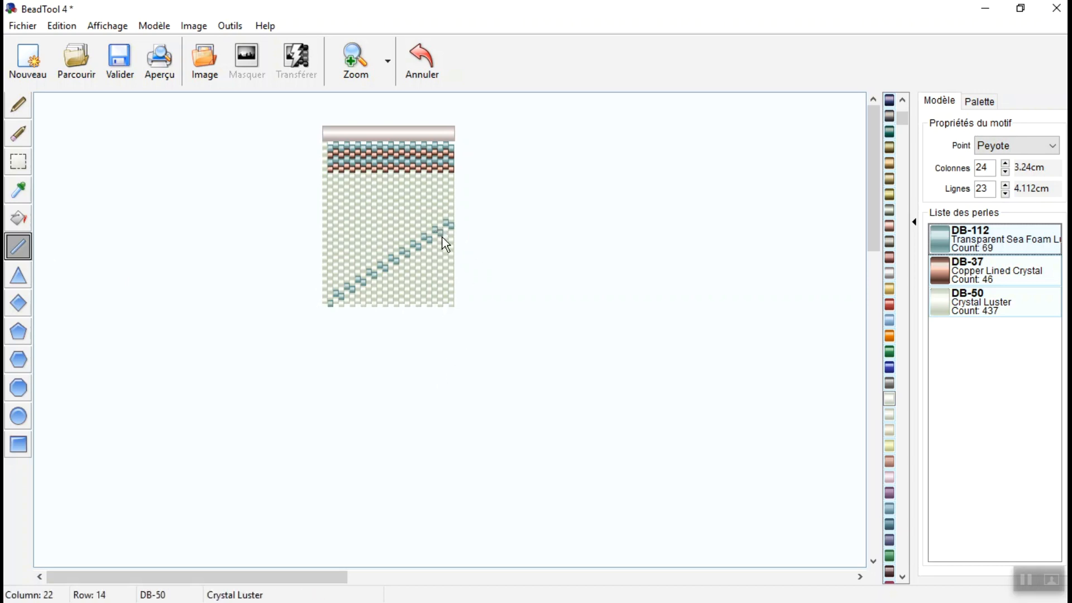
{"action": "left_click", "coordinate": [18, 277]}
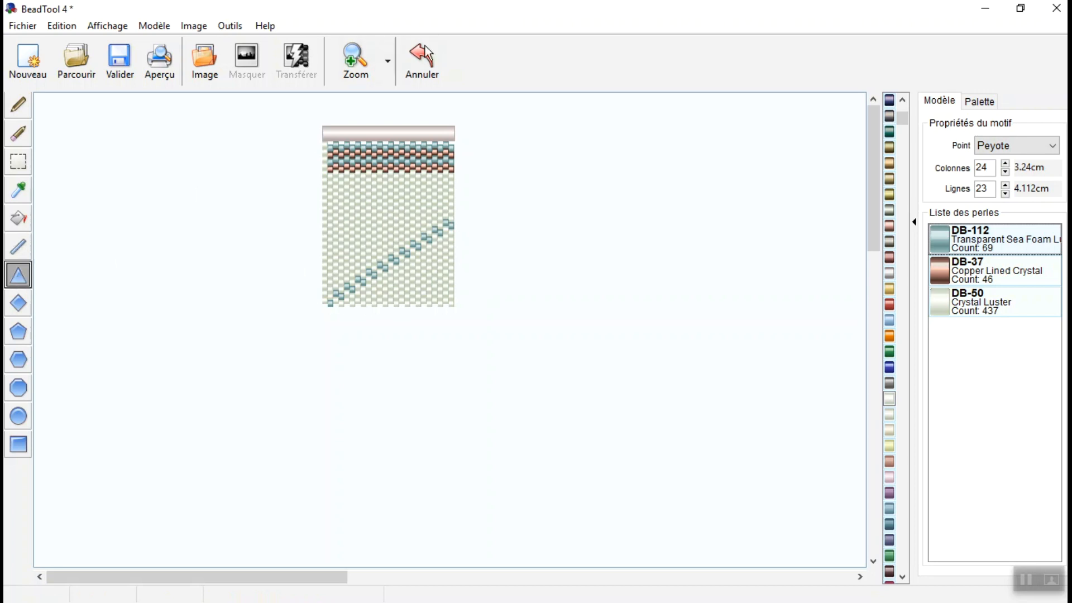
{"action": "left_click", "coordinate": [425, 58]}
{"action": "left_click_drag", "start_coordinate": [326, 305], "coordinate": [461, 161]}
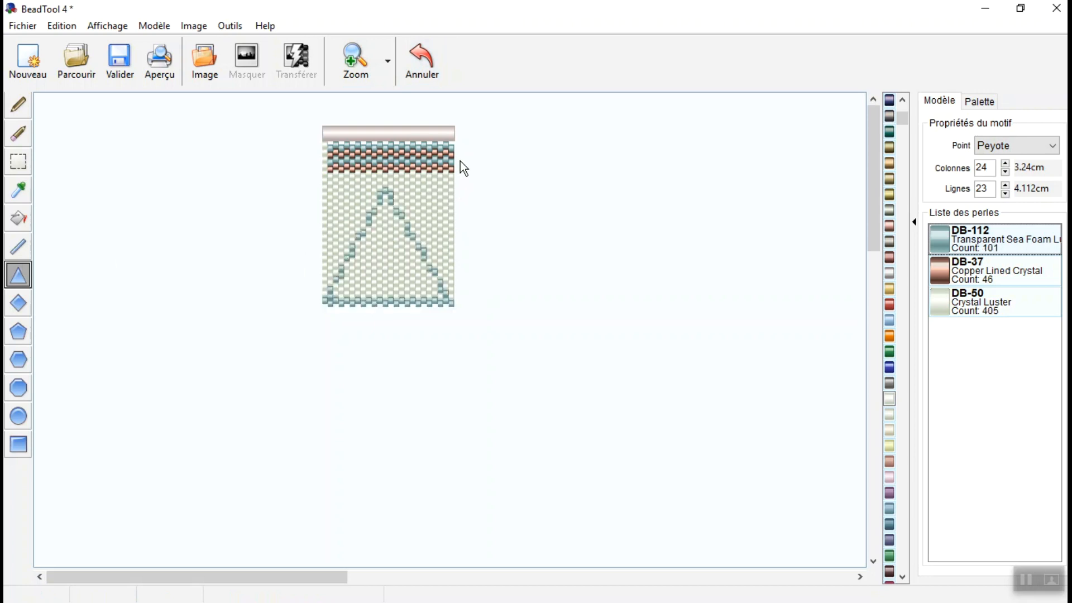
{"action": "left_click", "coordinate": [427, 53]}
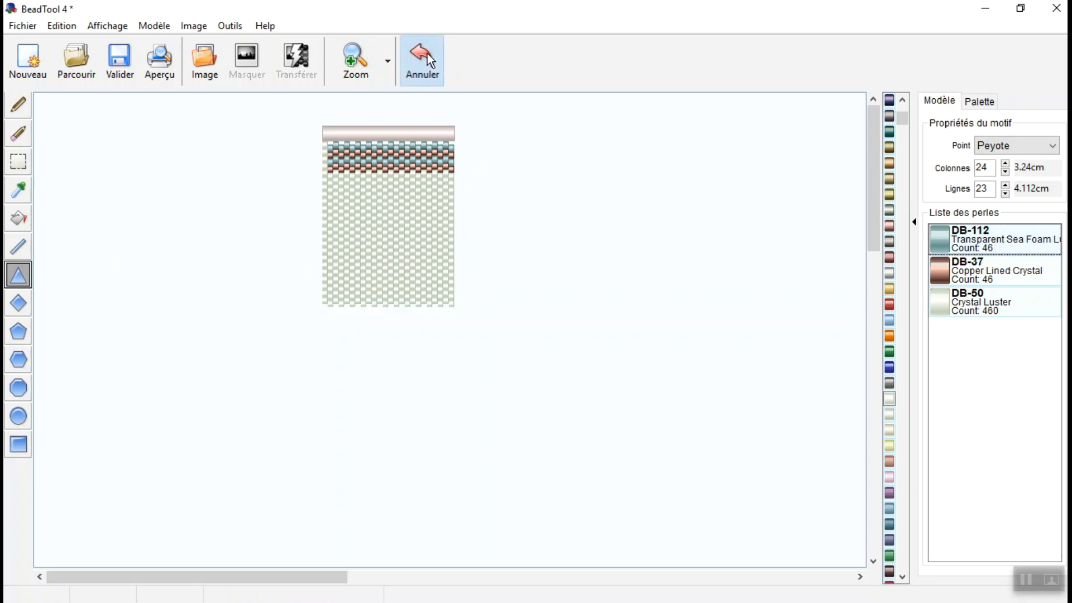
Widen the pattern to 25 columns, draw a tall DB-112 triangle reaching into the striped rows, and undo the triangle.
{"action": "left_click", "coordinate": [1007, 163]}
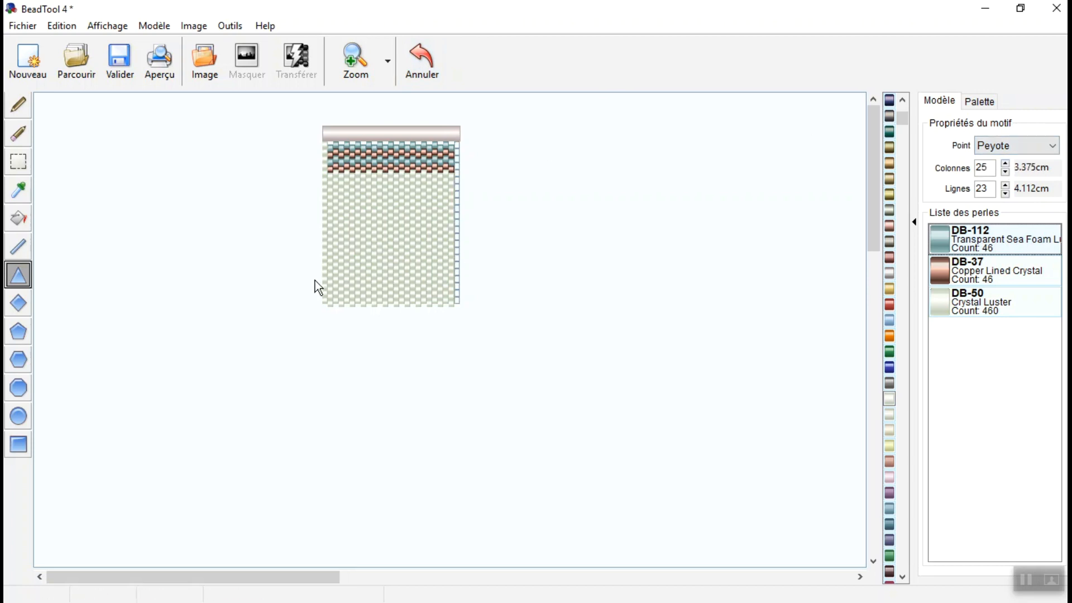
{"action": "left_click_drag", "start_coordinate": [329, 294], "coordinate": [457, 130]}
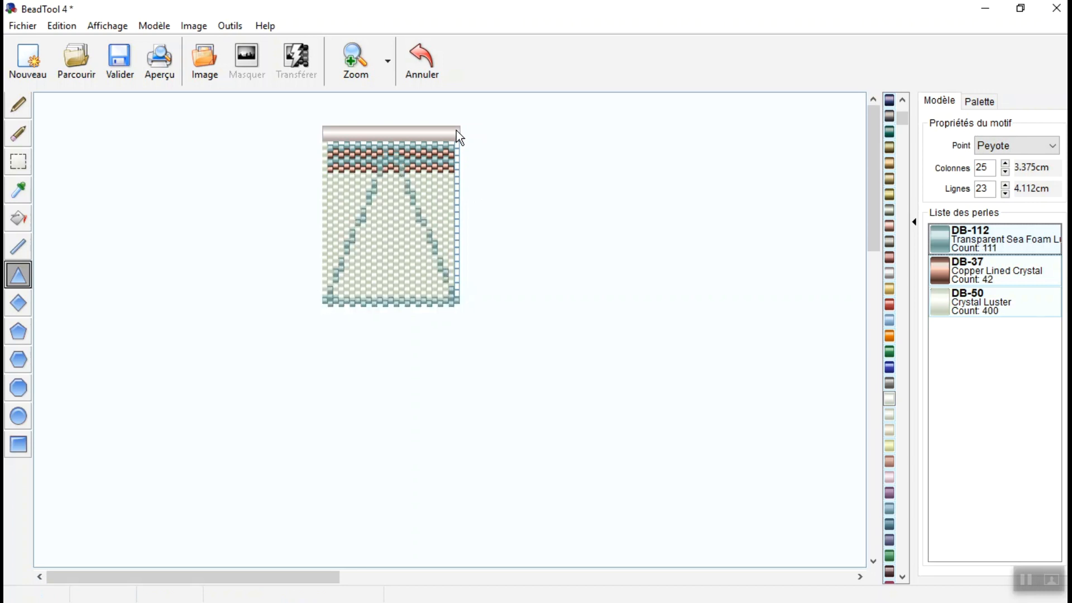
{"action": "left_click", "coordinate": [442, 62]}
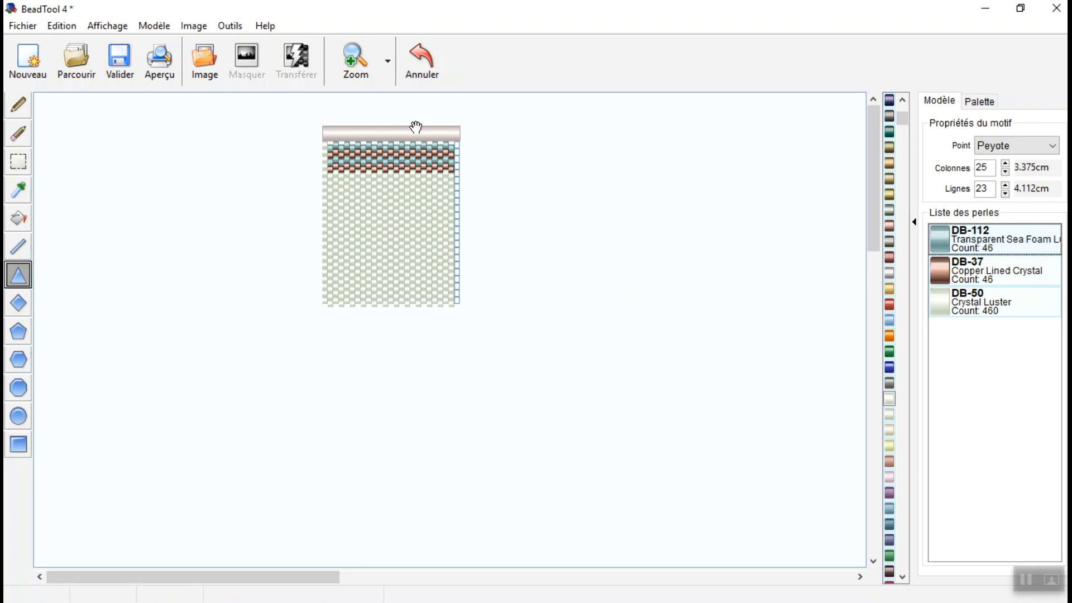
Undo the addition of the pattern's 25th column.
{"action": "left_click", "coordinate": [361, 66]}
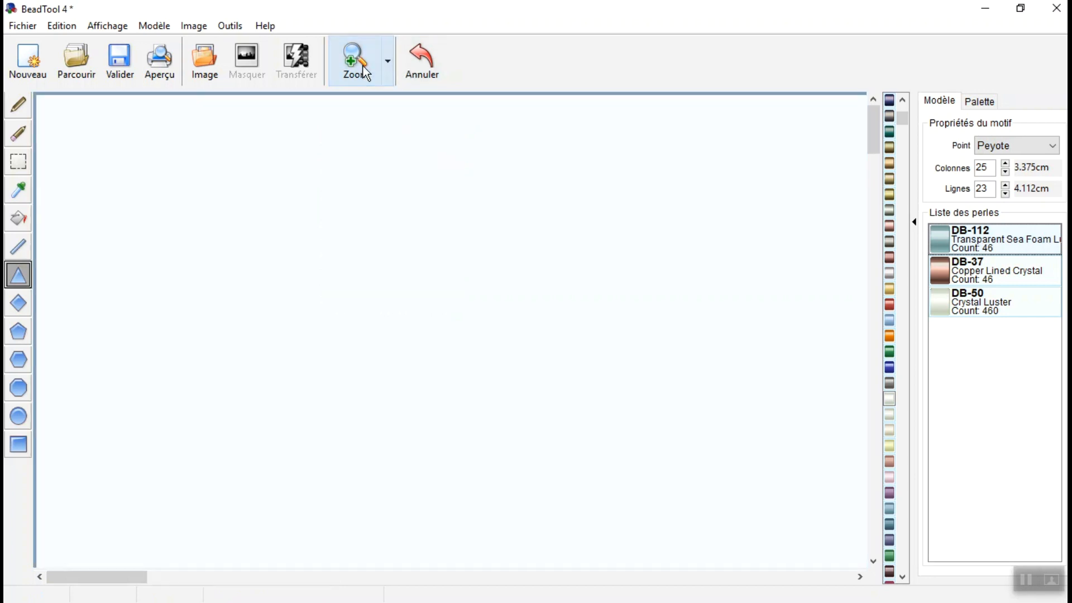
{"action": "left_click", "coordinate": [367, 73]}
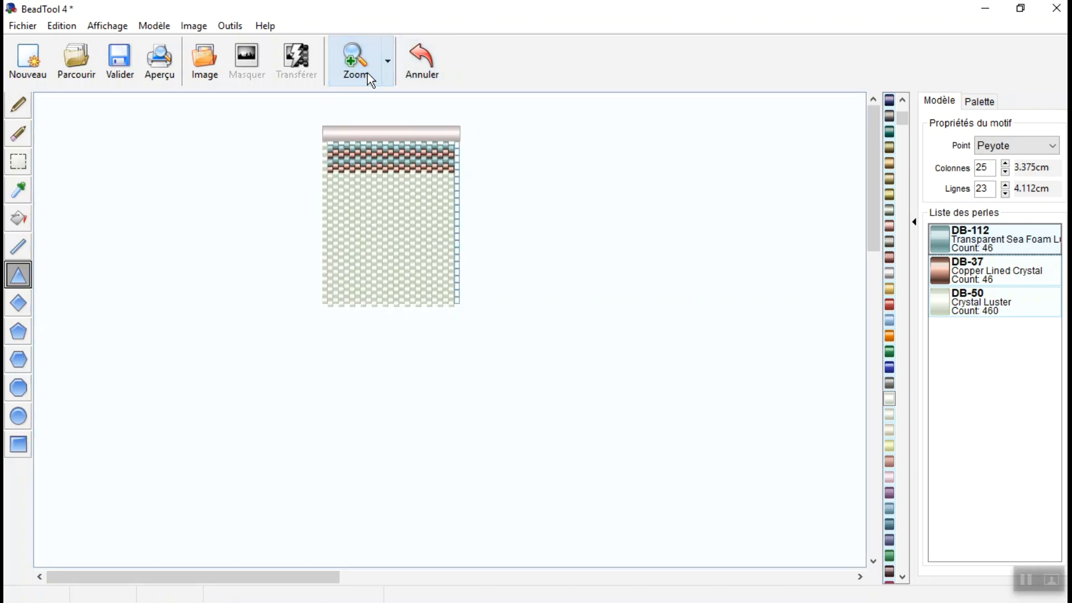
{"action": "left_click_drag", "start_coordinate": [371, 137], "coordinate": [99, 109]}
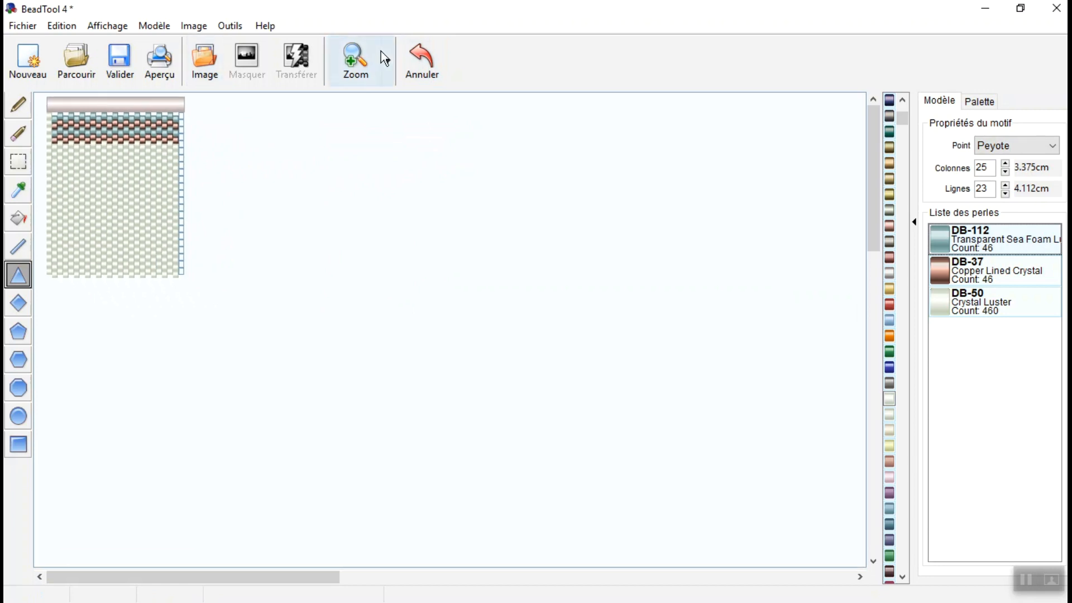
{"action": "left_click", "coordinate": [357, 66]}
{"action": "left_click", "coordinate": [417, 66]}
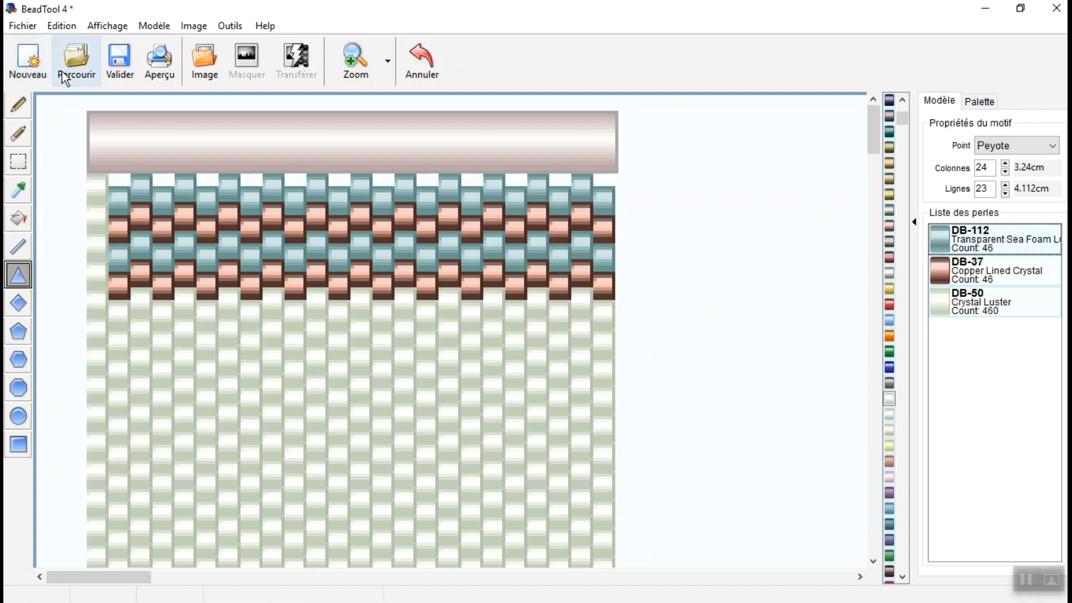
Try to save the pattern as essai in My Patterns, and decline overwriting the existing item.
{"action": "left_click", "coordinate": [129, 77]}
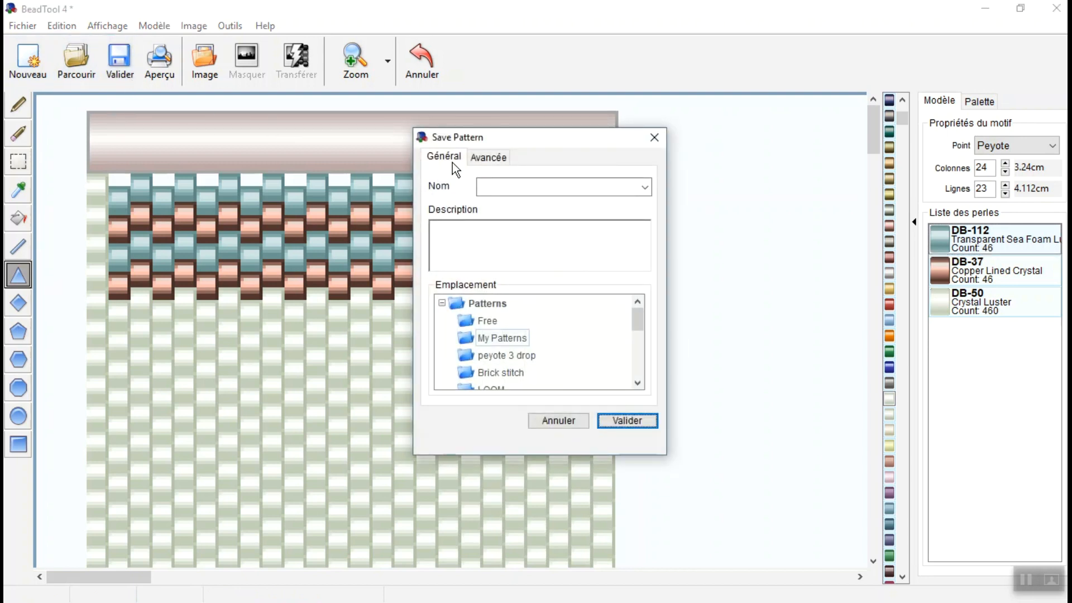
{"action": "left_click", "coordinate": [503, 188]}
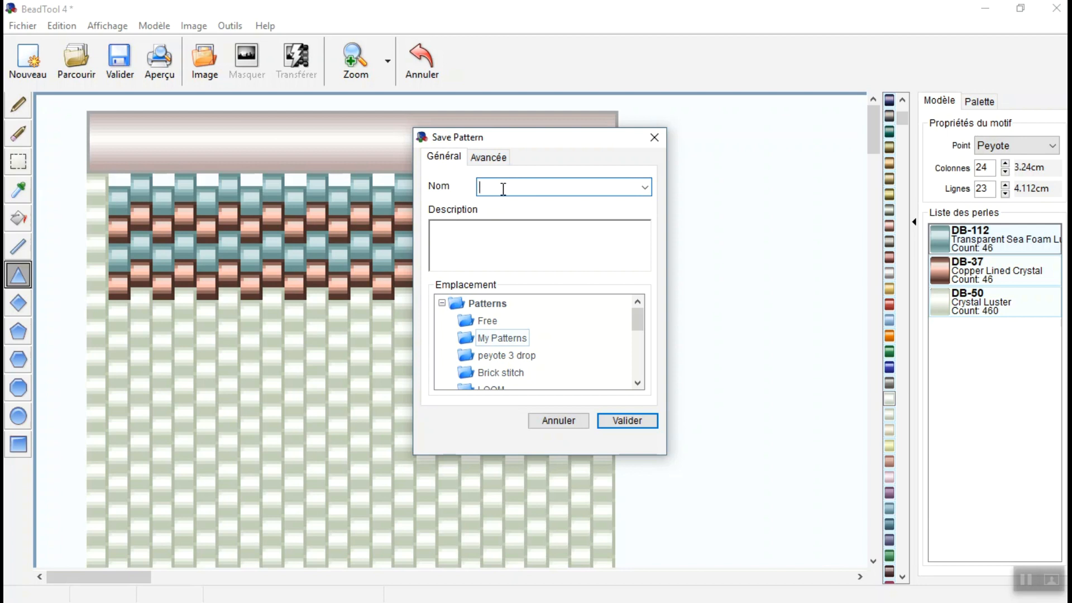
{"action": "type", "text": "essai"}
{"action": "left_click", "coordinate": [628, 423]}
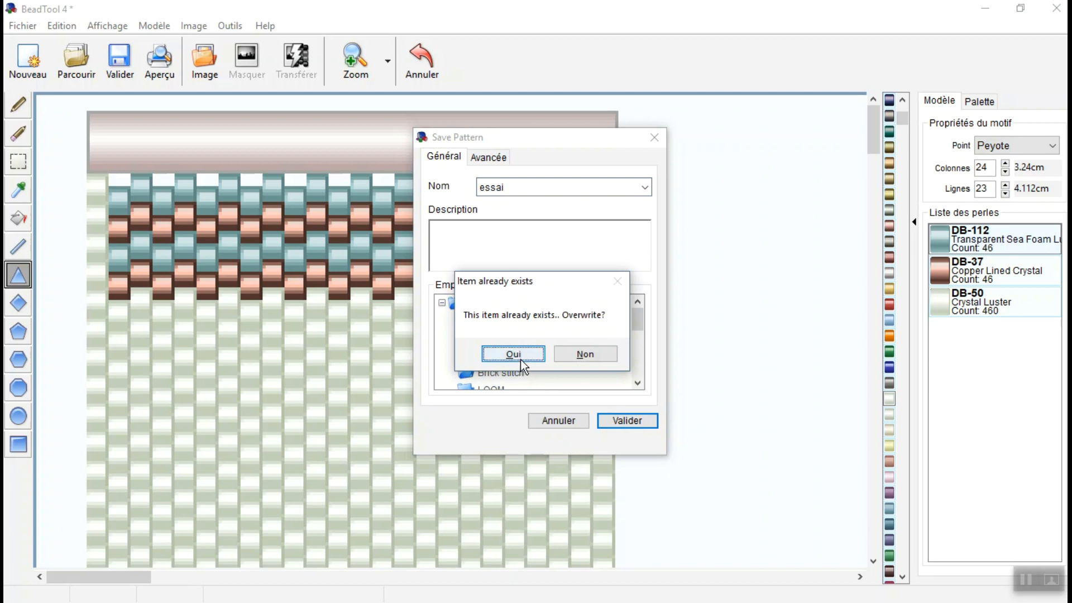
{"action": "left_click", "coordinate": [574, 358]}
Change the pattern's name to essai3 and save it.
{"action": "double_click", "coordinate": [514, 187]}
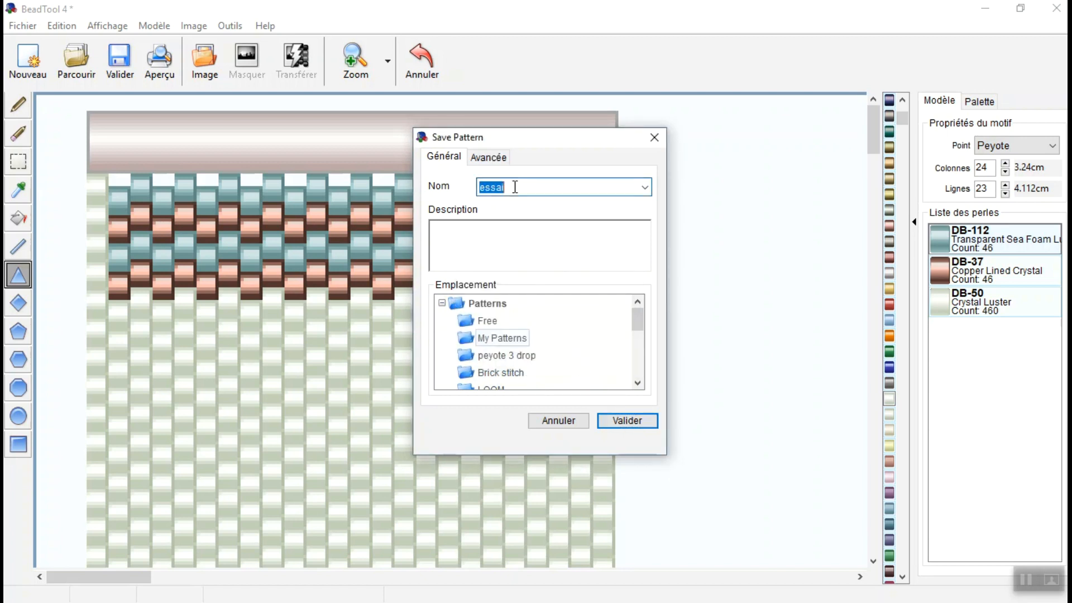
{"action": "left_click", "coordinate": [515, 187]}
{"action": "type", "text": "3"}
{"action": "left_click", "coordinate": [620, 421]}
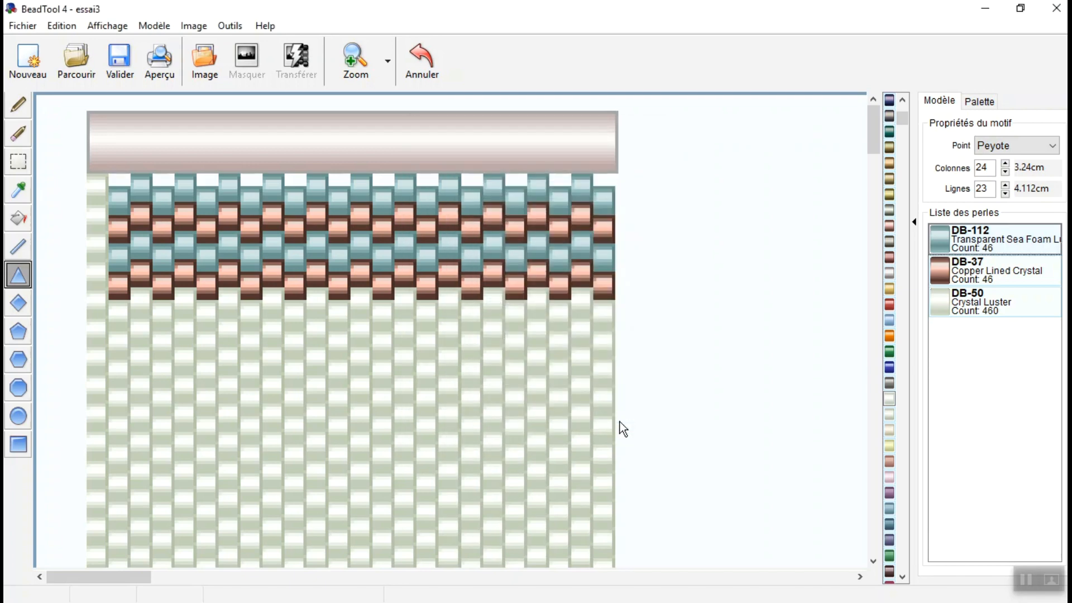
Reopen the essai3 pattern from the My Patterns folder of the library.
{"action": "left_click", "coordinate": [75, 57]}
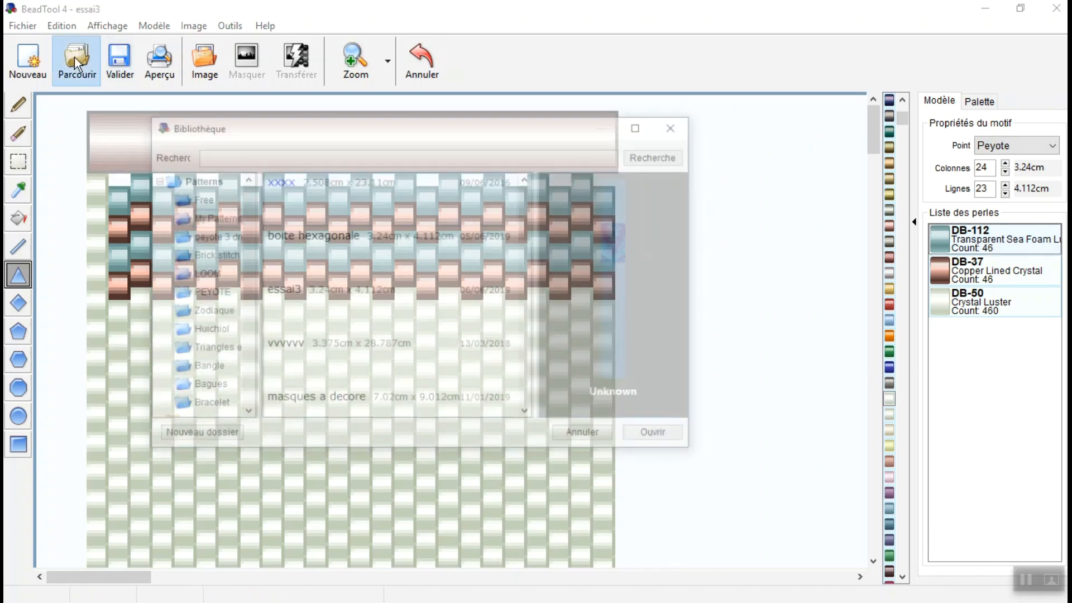
{"action": "left_click", "coordinate": [337, 288]}
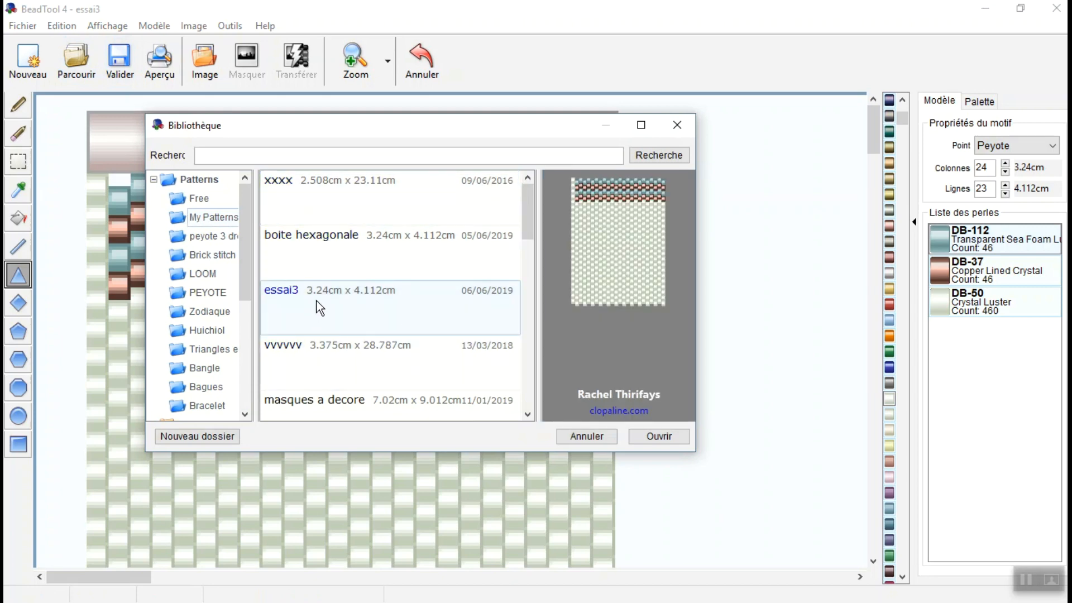
{"action": "left_click", "coordinate": [659, 437]}
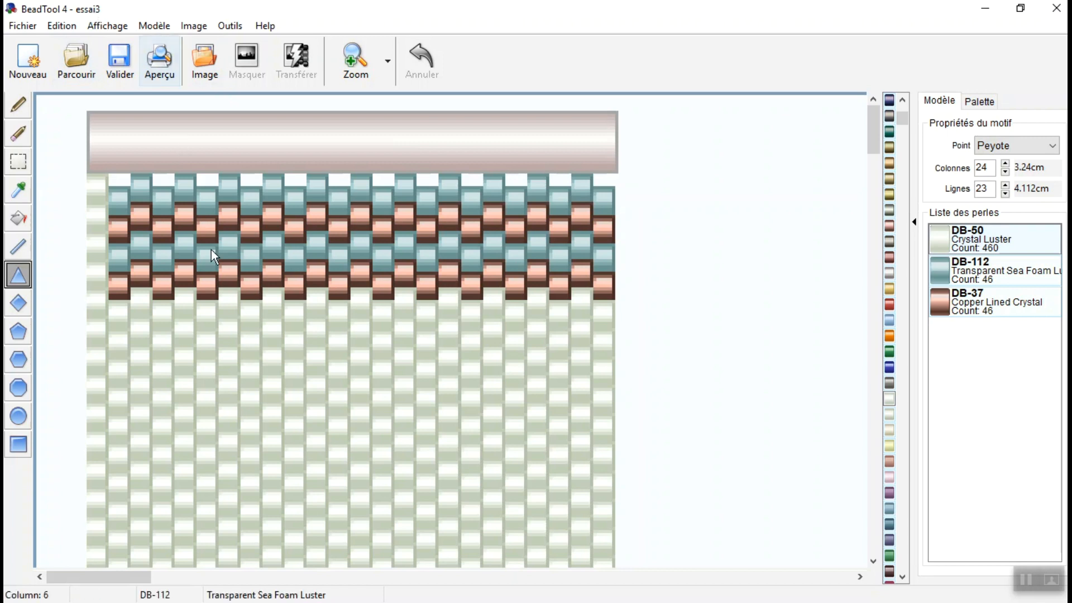
{"action": "left_click_drag", "start_coordinate": [206, 346], "coordinate": [460, 468]}
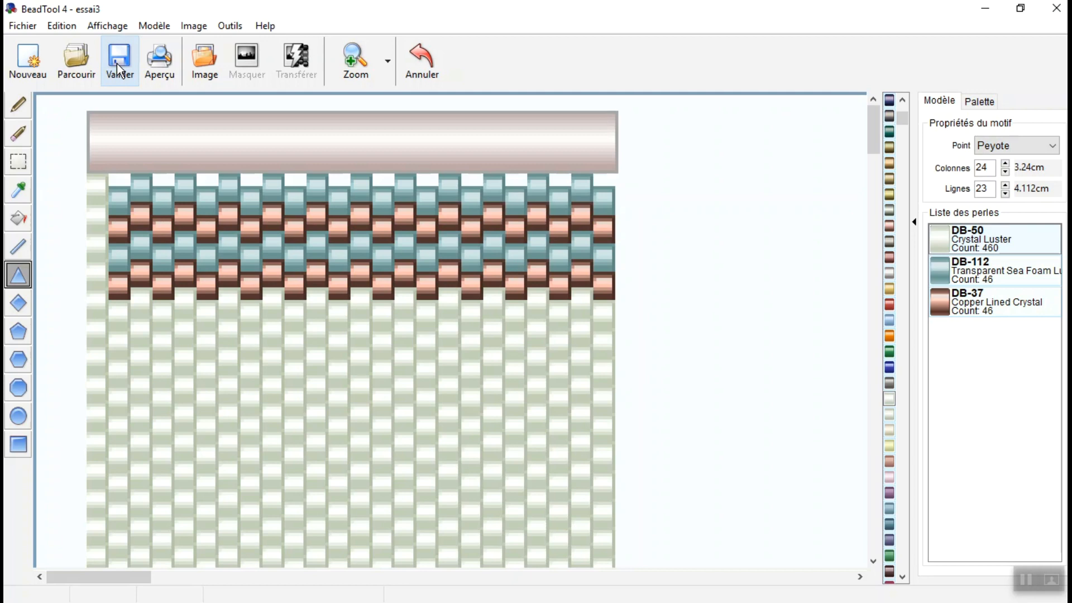
Open the print preview of essai3 and view its bead legend, bead chart and word chart pages.
{"action": "left_click", "coordinate": [157, 62]}
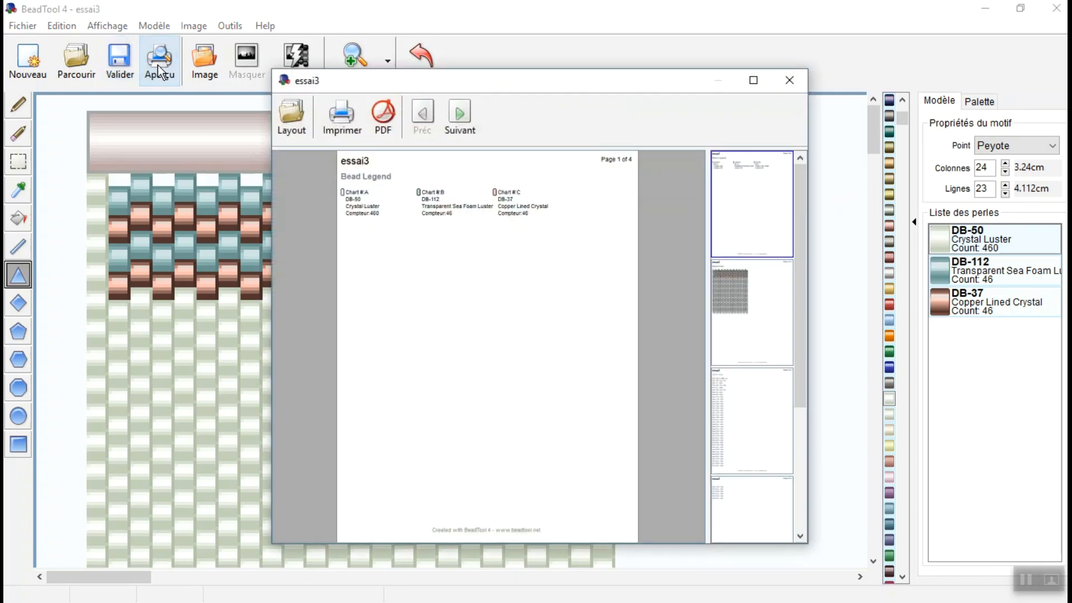
{"action": "left_click_drag", "start_coordinate": [460, 79], "coordinate": [351, 36]}
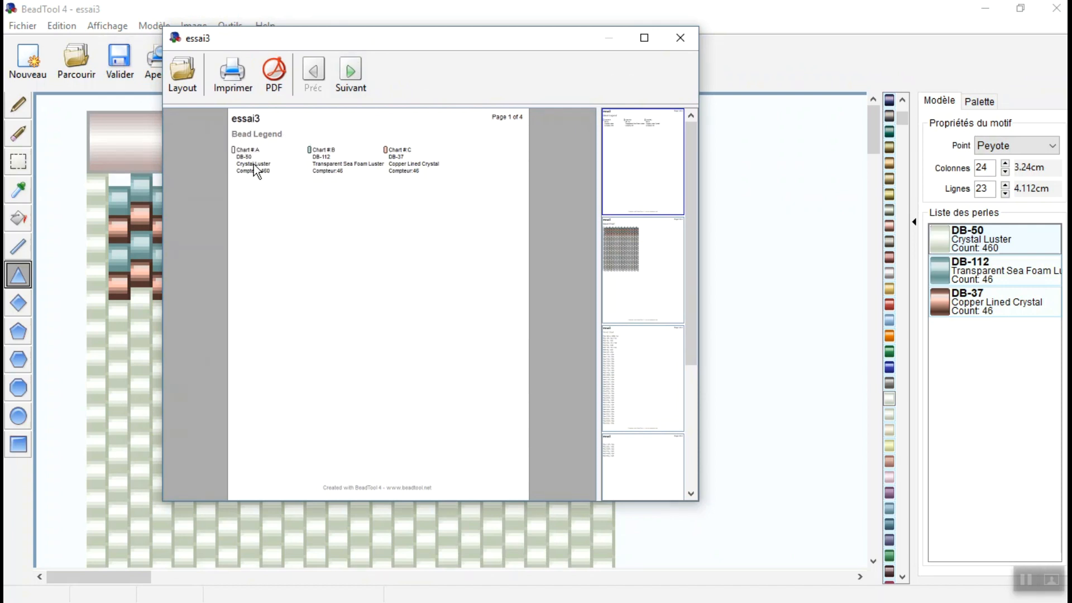
{"action": "left_click", "coordinate": [628, 251]}
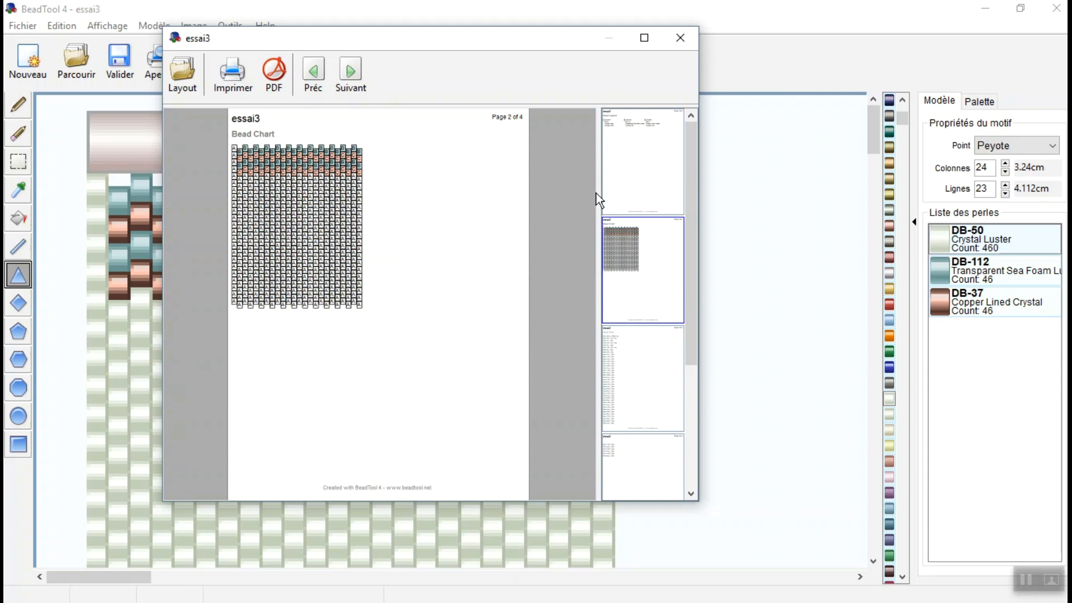
{"action": "left_click", "coordinate": [624, 393]}
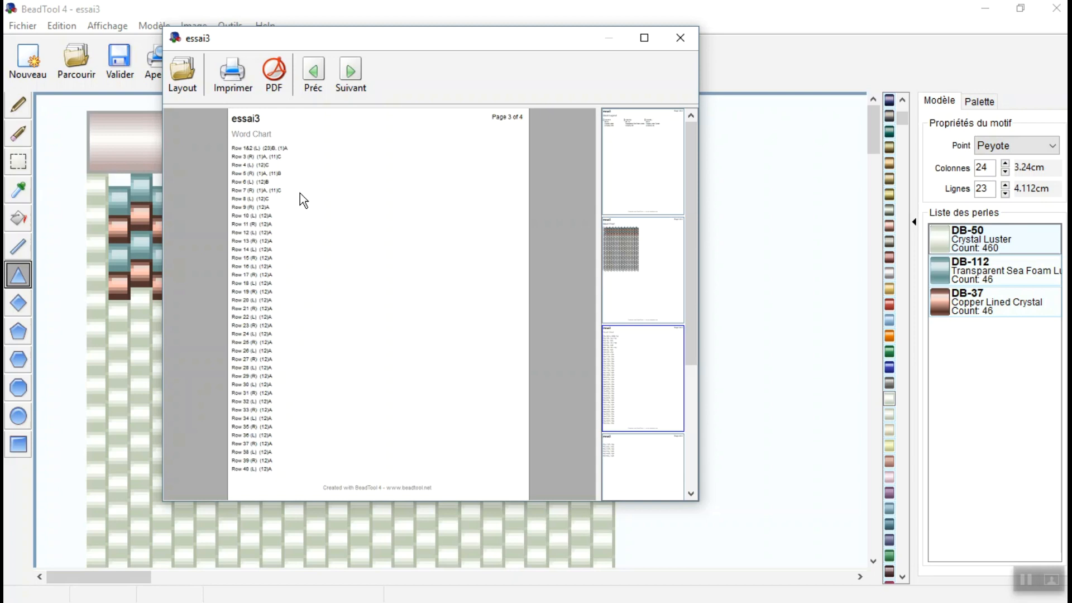
Move the preview window clear of the pattern, compare the word chart with it, and return to the bead chart and legend pages.
{"action": "left_click_drag", "start_coordinate": [421, 45], "coordinate": [384, 63]}
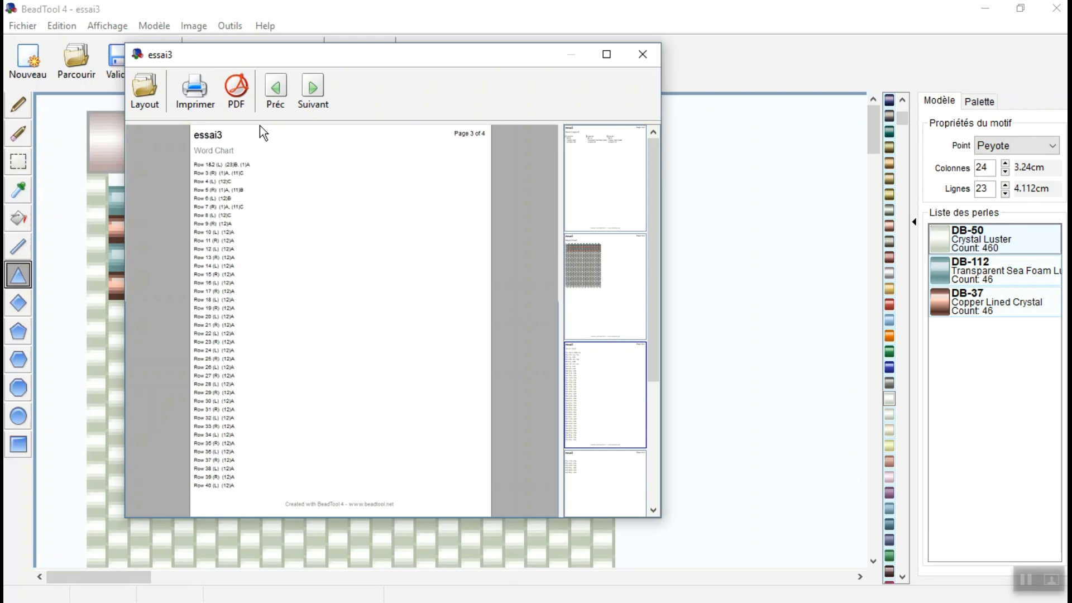
{"action": "left_click_drag", "start_coordinate": [285, 58], "coordinate": [527, 155]}
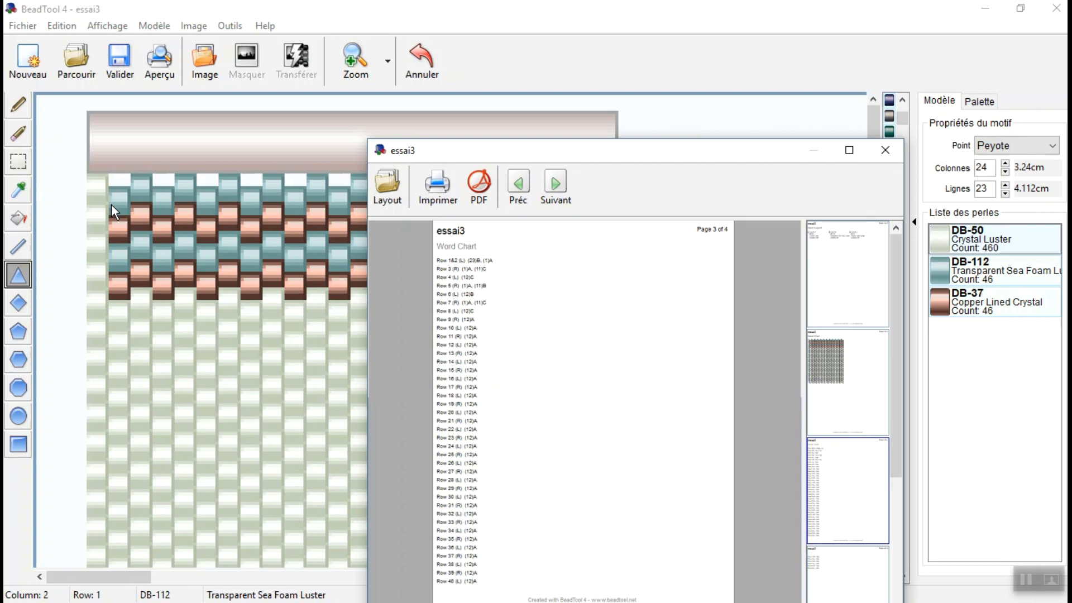
{"action": "left_click", "coordinate": [863, 346]}
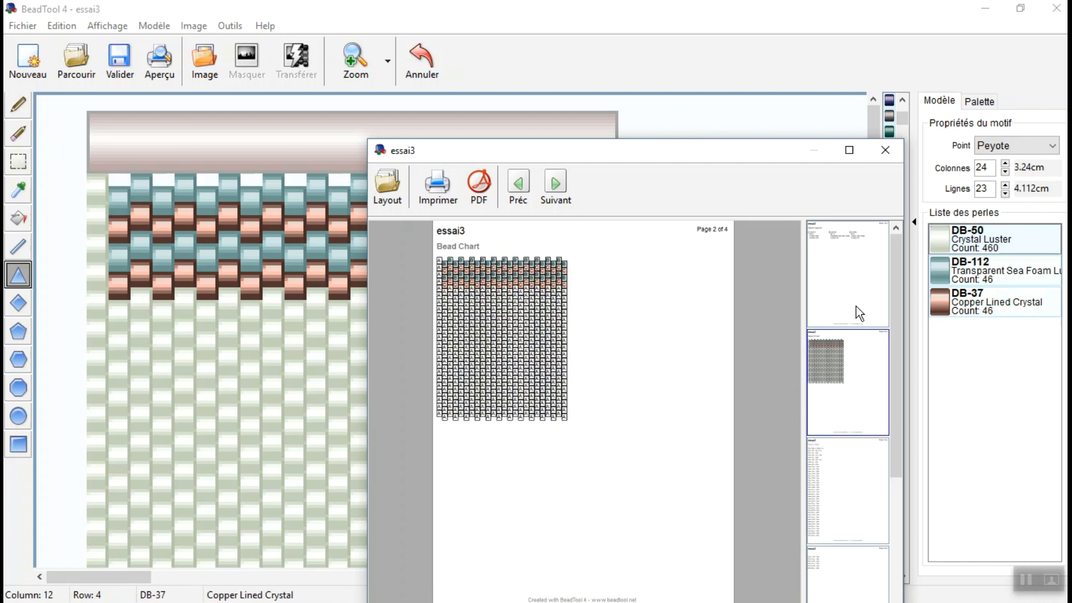
{"action": "left_click", "coordinate": [856, 307]}
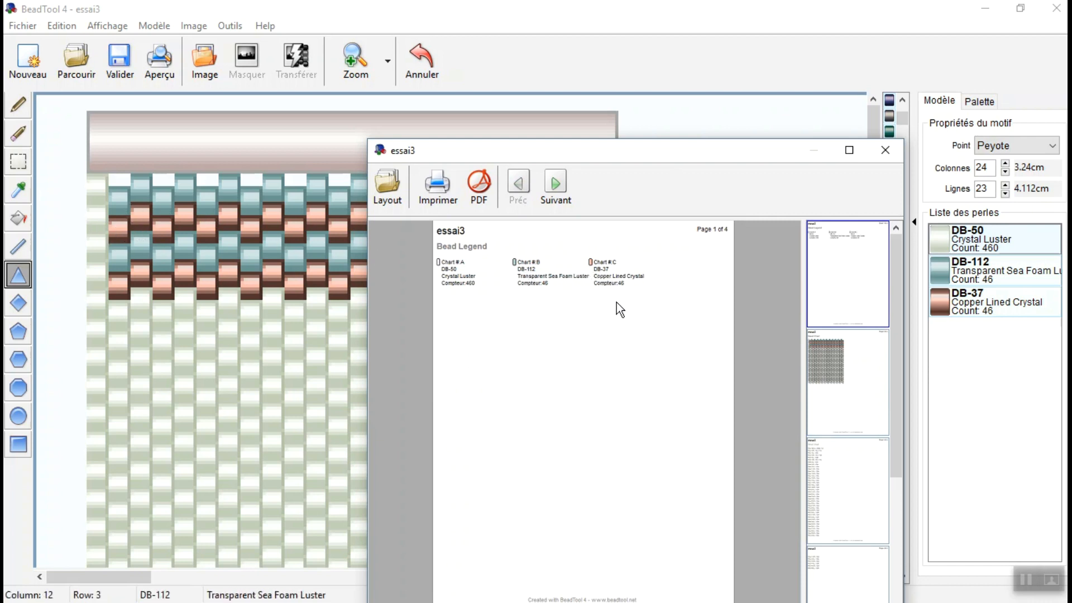
Export the pattern sheets as the PDF file essai3 in the Bureau folder.
{"action": "left_click", "coordinate": [480, 190]}
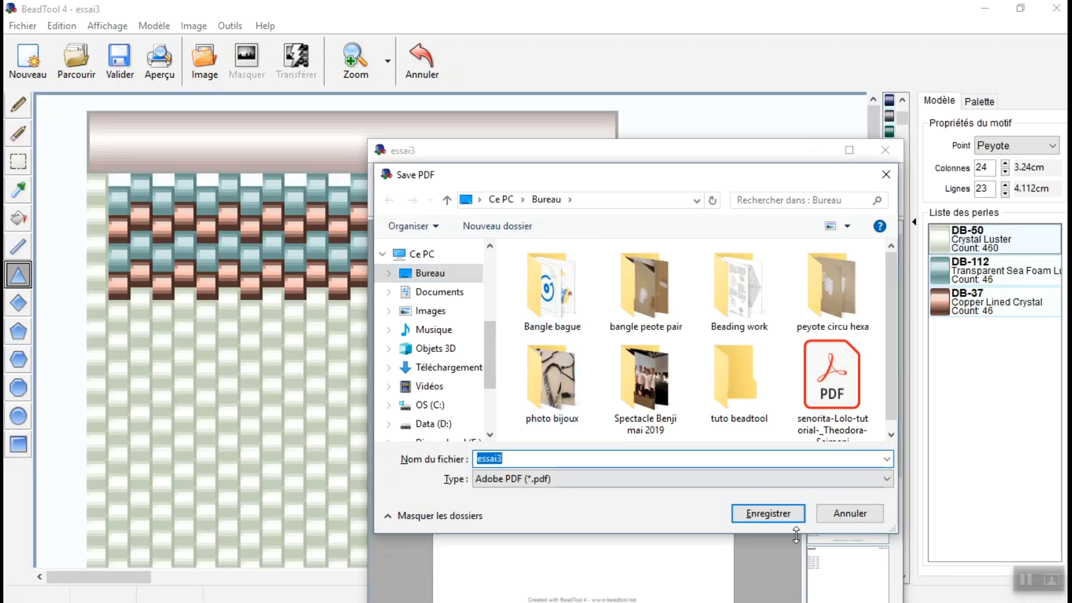
{"action": "left_click", "coordinate": [775, 516]}
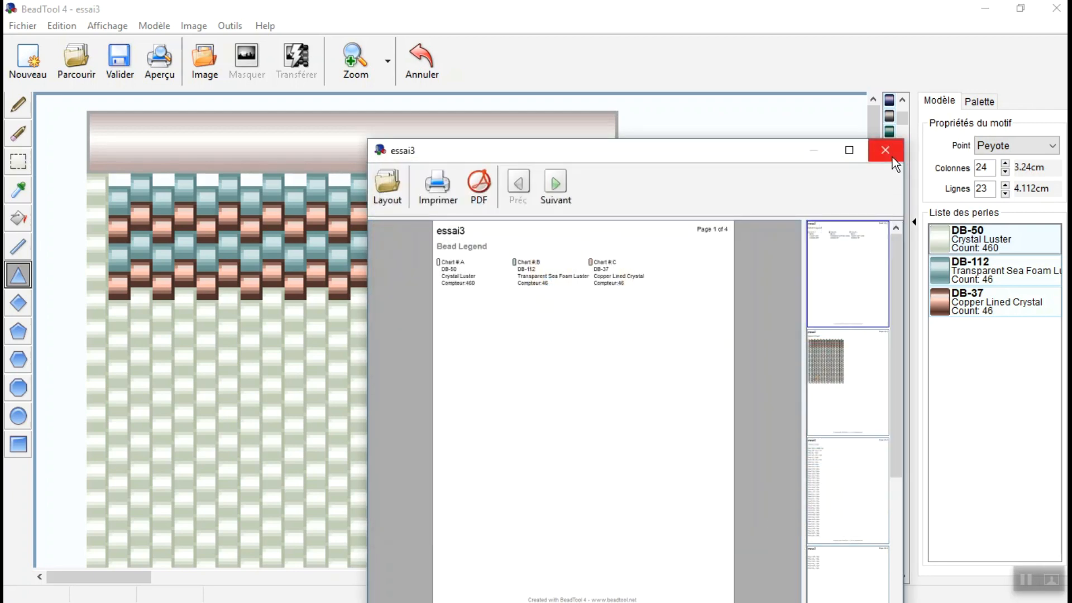
View the print settings and the layout library without applying anything, and close the print preview.
{"action": "left_click", "coordinate": [437, 191]}
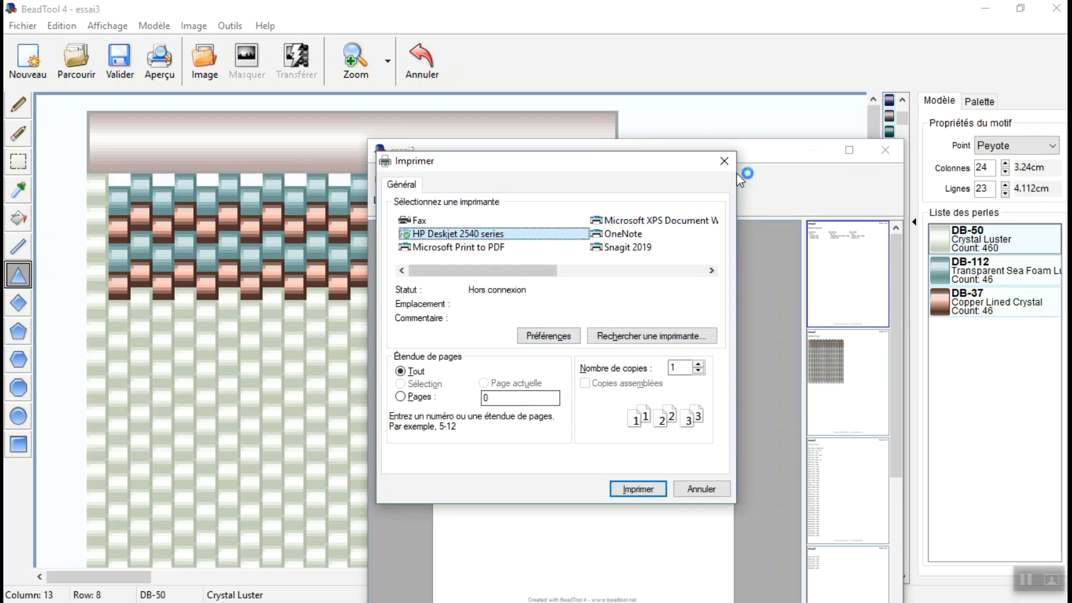
{"action": "left_click", "coordinate": [725, 160]}
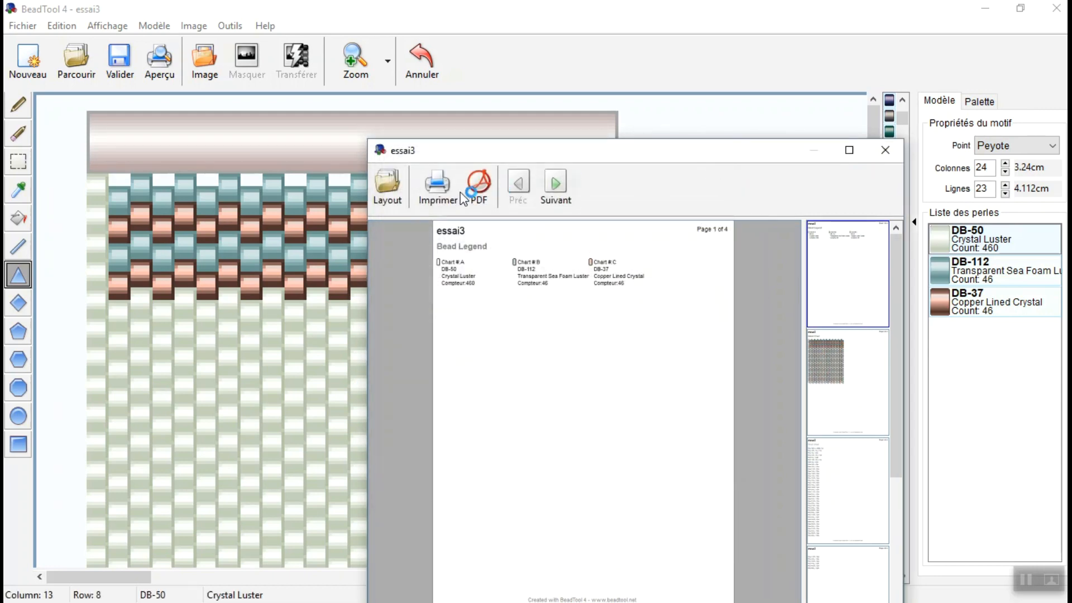
{"action": "left_click", "coordinate": [387, 190]}
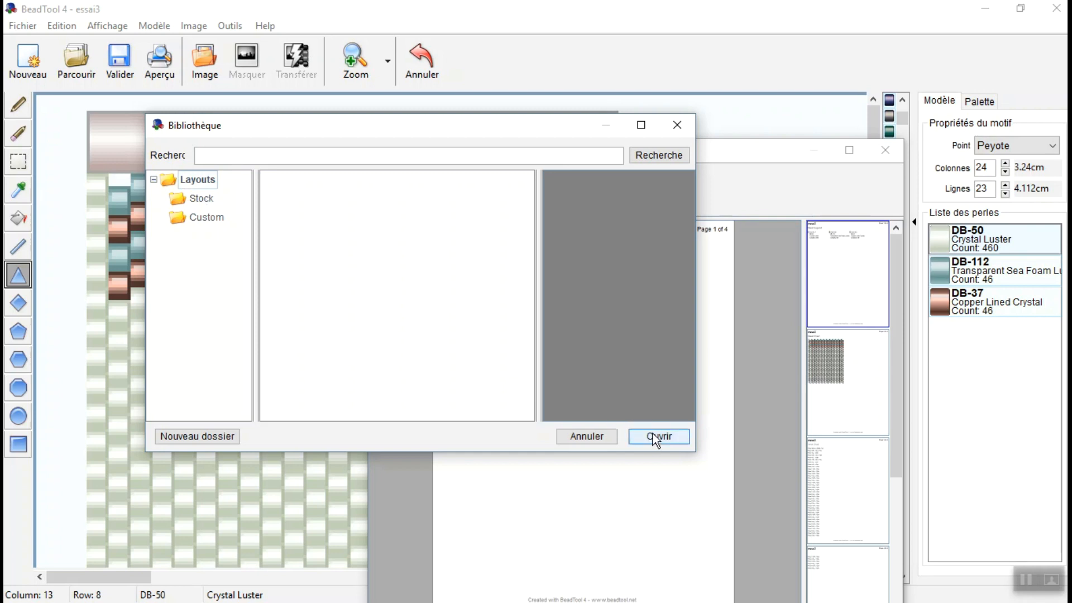
{"action": "left_click", "coordinate": [678, 125]}
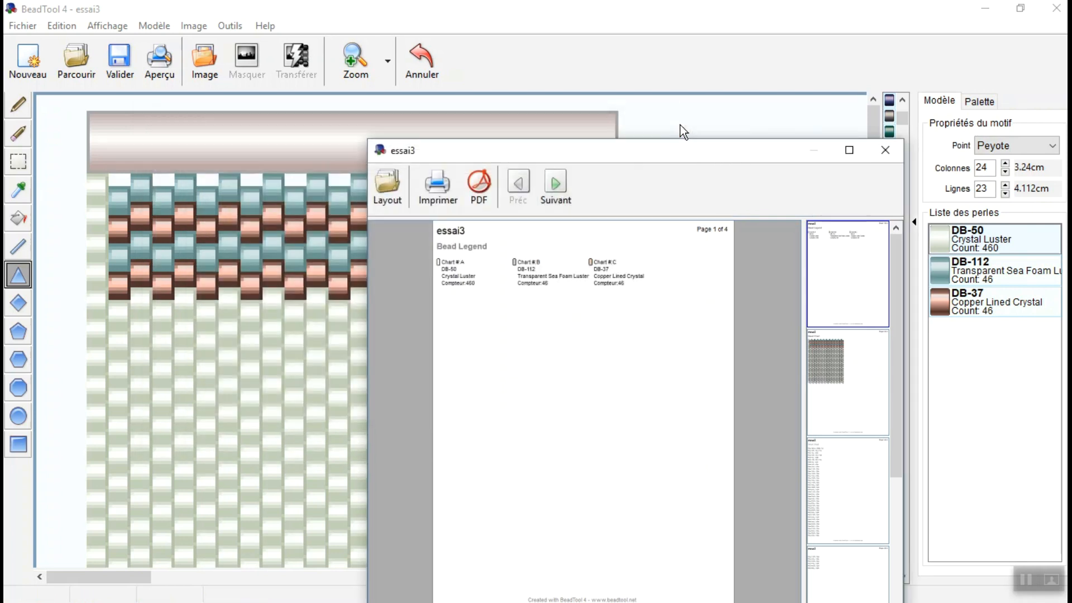
{"action": "left_click", "coordinate": [887, 155]}
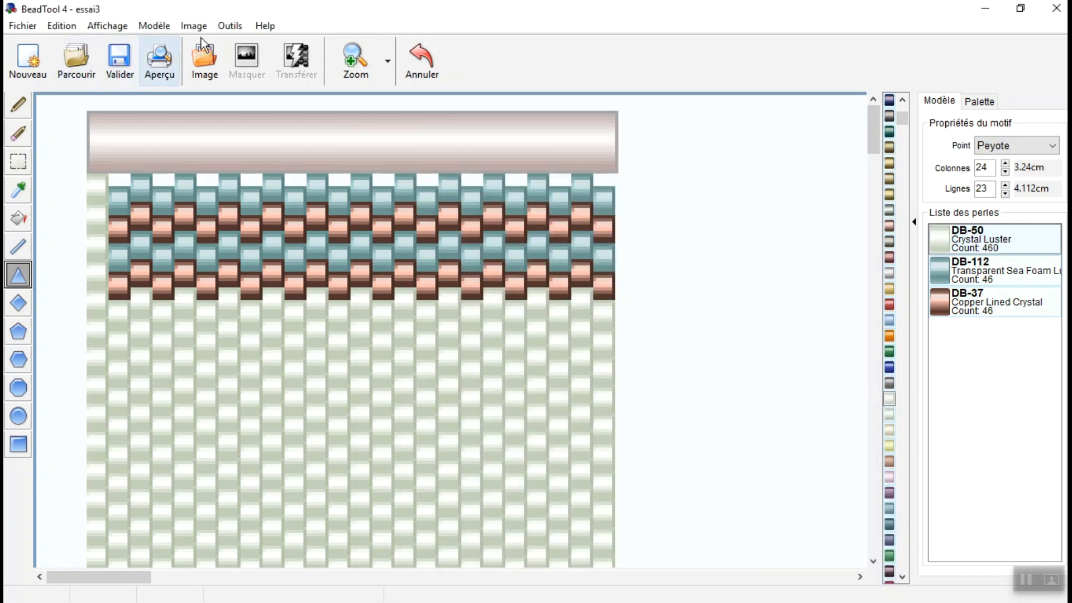
Switch to the desktop, open the essai3 PDF in Acrobat Reader, and collapse the tools pane.
{"action": "left_click", "coordinate": [985, 9]}
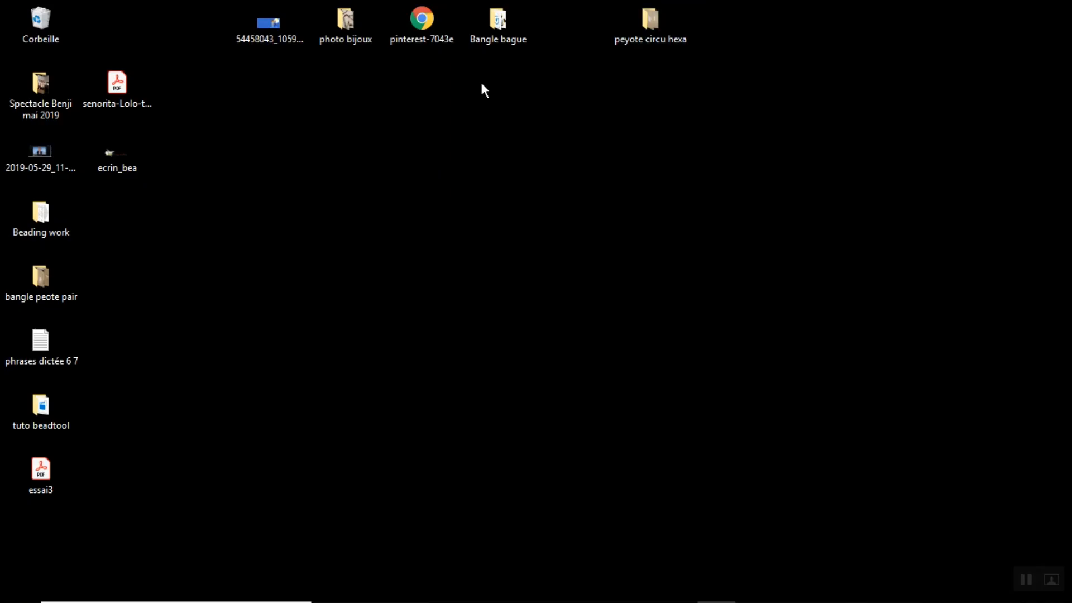
{"action": "double_click", "coordinate": [52, 477]}
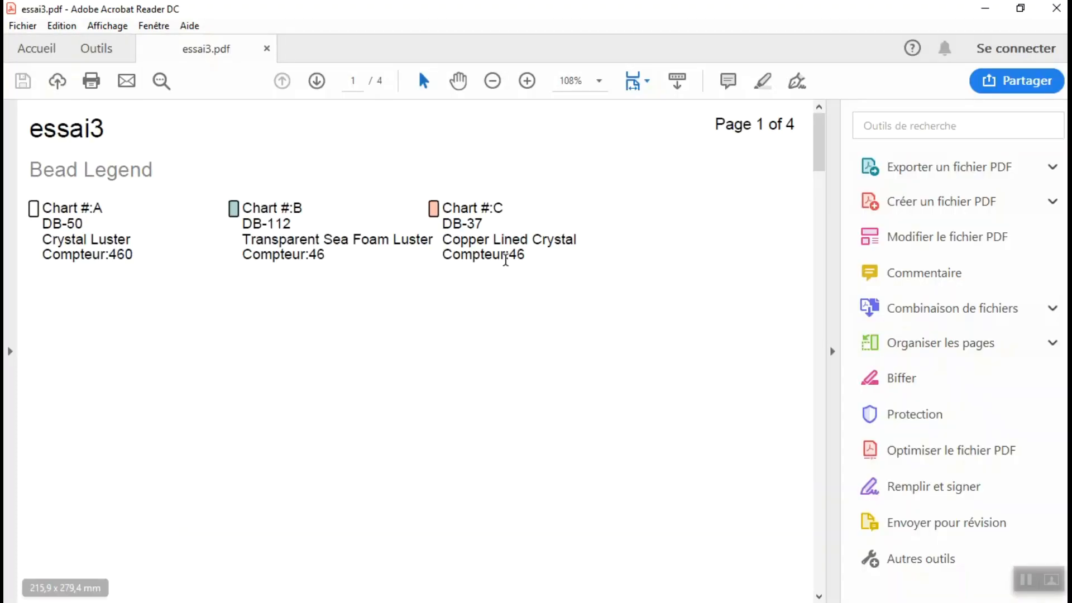
{"action": "left_click", "coordinate": [833, 353]}
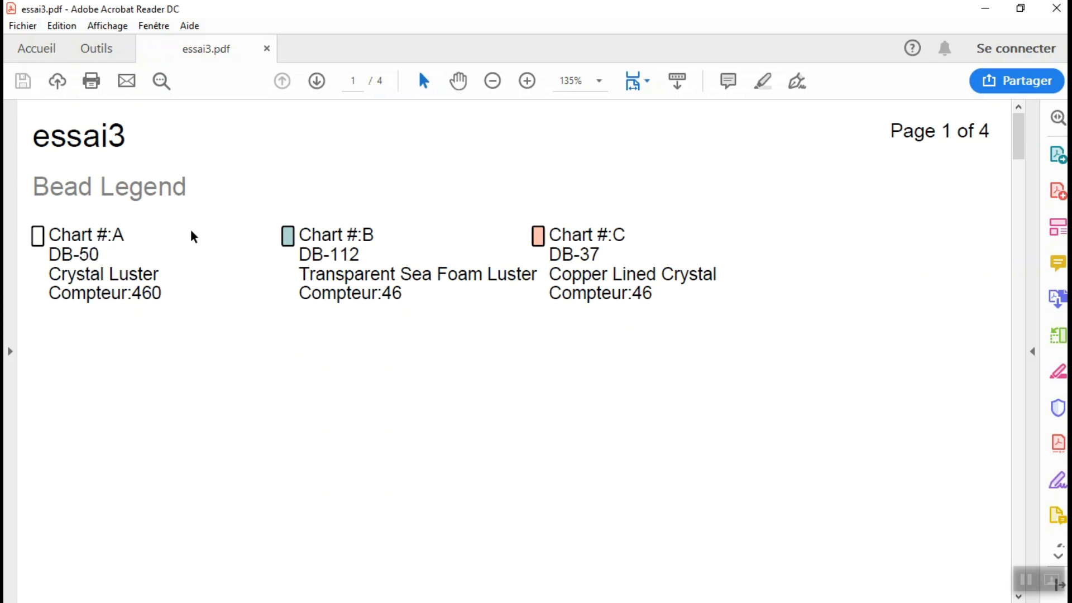
Examine the bead legend and the lettered bead chart on the first two pages of the PDF.
{"action": "scroll", "coordinate": [192, 237], "scroll_direction": "down", "scroll_amount": 1}
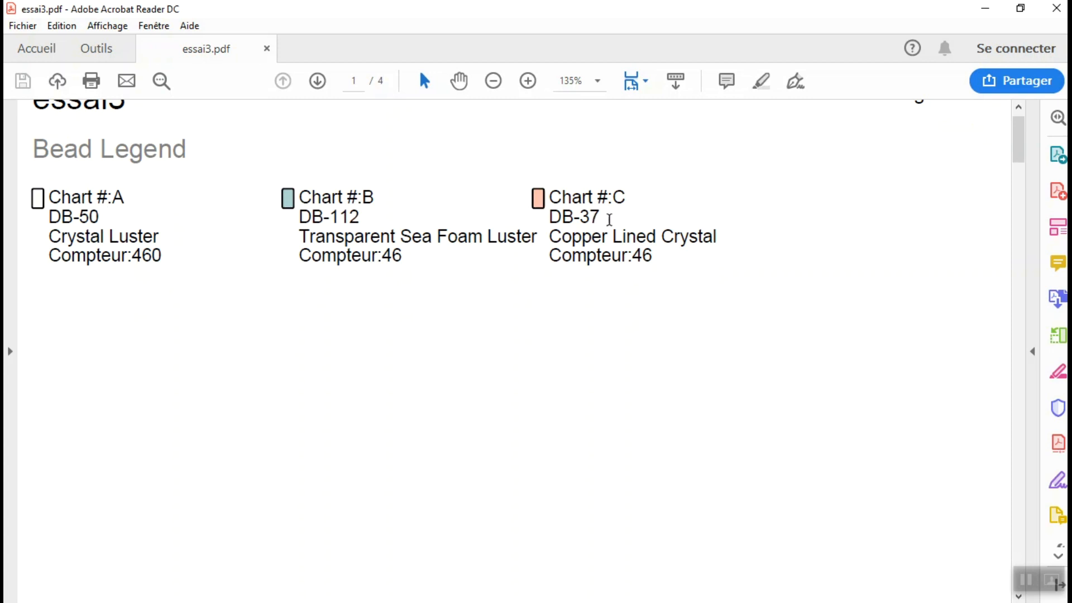
{"action": "scroll", "coordinate": [612, 219], "scroll_direction": "down", "scroll_amount": 5}
{"action": "scroll", "coordinate": [614, 225], "scroll_direction": "down", "scroll_amount": 10}
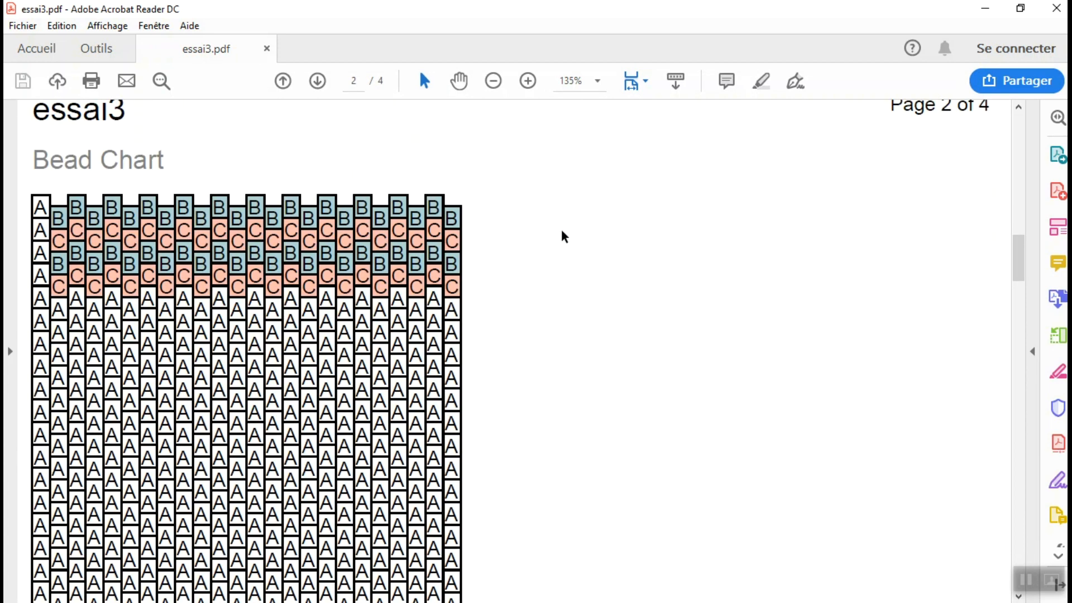
{"action": "scroll", "coordinate": [603, 330], "scroll_direction": "down", "scroll_amount": 6}
{"action": "scroll", "coordinate": [605, 331], "scroll_direction": "up", "scroll_amount": 4}
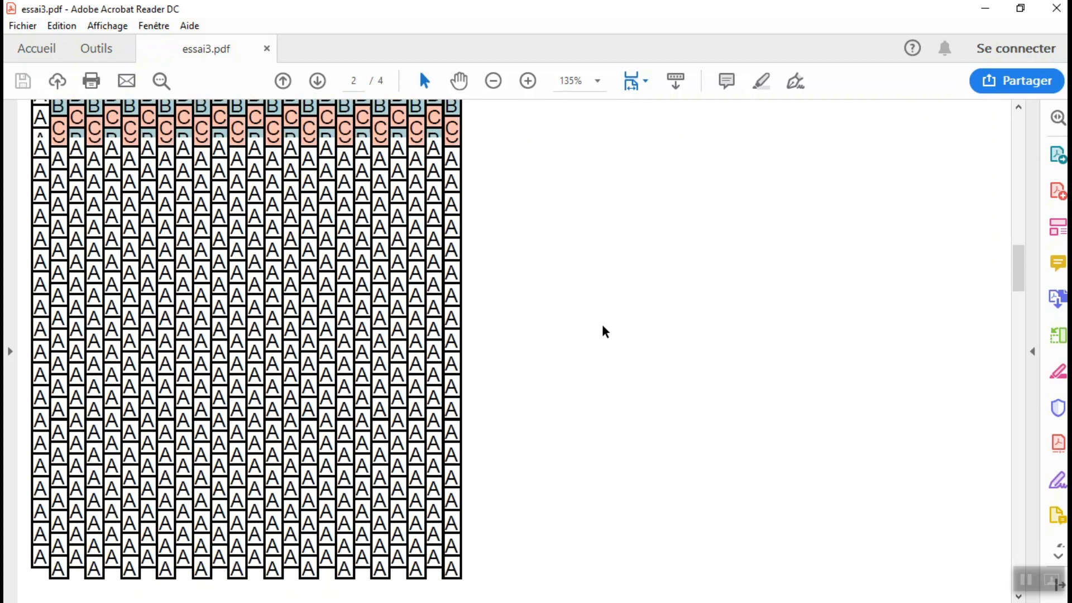
{"action": "scroll", "coordinate": [604, 331], "scroll_direction": "up", "scroll_amount": 4}
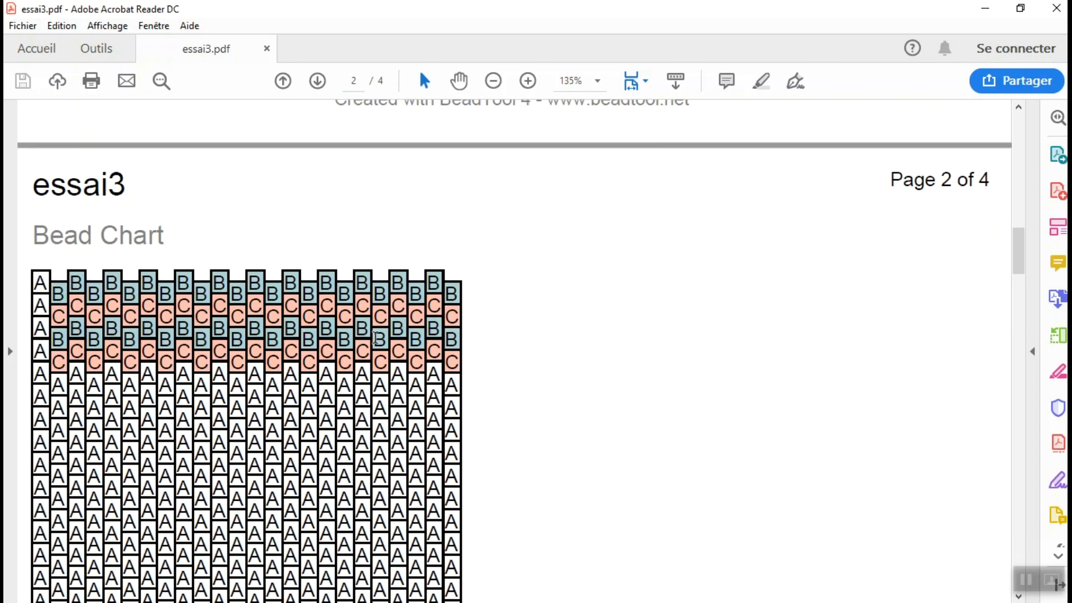
{"action": "scroll", "coordinate": [620, 356], "scroll_direction": "down", "scroll_amount": 5}
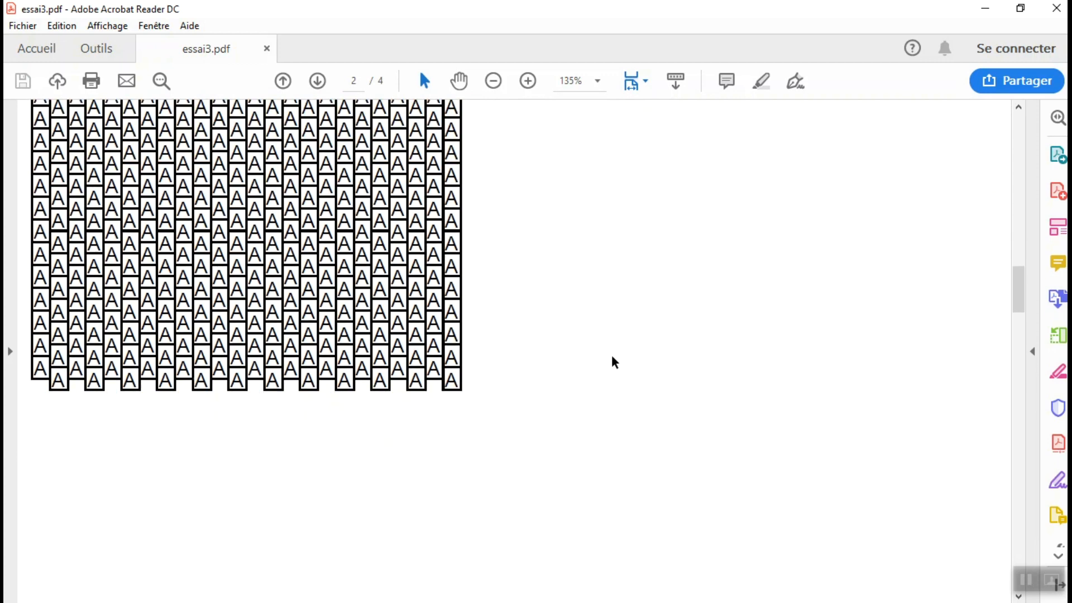
Examine the word chart on page 3, highlighting the instruction for rows 1&2 and reading down to the last rows.
{"action": "scroll", "coordinate": [615, 362], "scroll_direction": "down", "scroll_amount": 10}
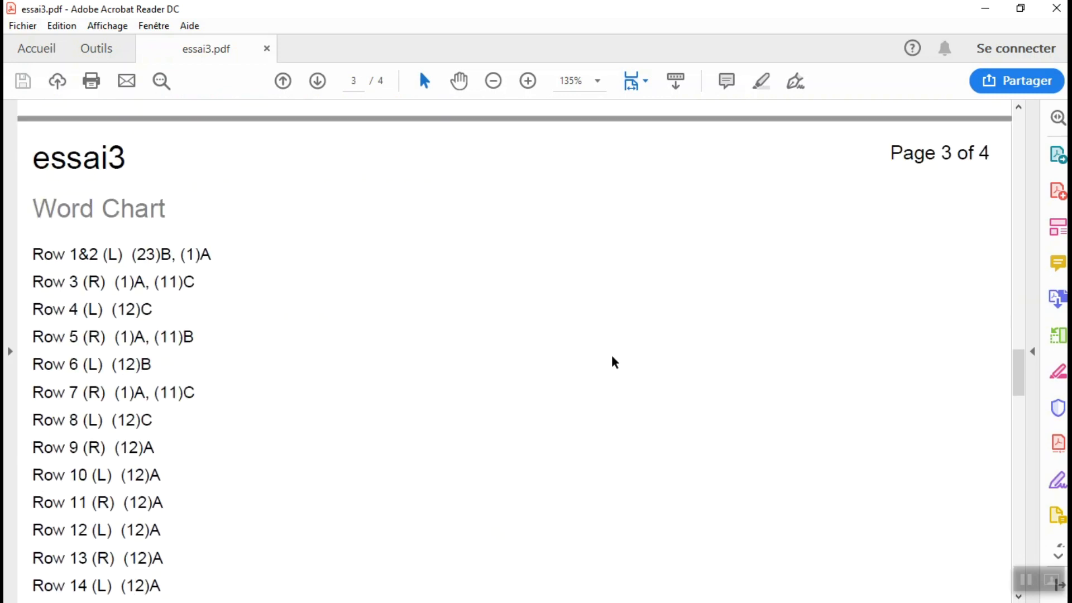
{"action": "left_click_drag", "start_coordinate": [28, 256], "coordinate": [226, 261]}
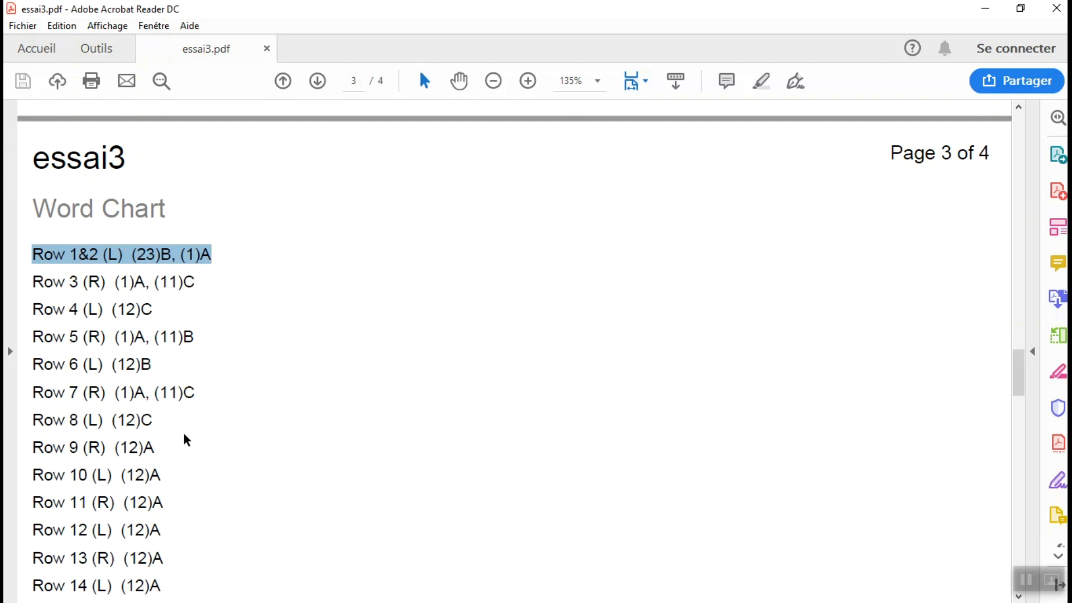
{"action": "scroll", "coordinate": [190, 439], "scroll_direction": "down", "scroll_amount": 20}
{"action": "scroll", "coordinate": [185, 439], "scroll_direction": "down", "scroll_amount": 5}
{"action": "scroll", "coordinate": [184, 438], "scroll_direction": "up", "scroll_amount": 11}
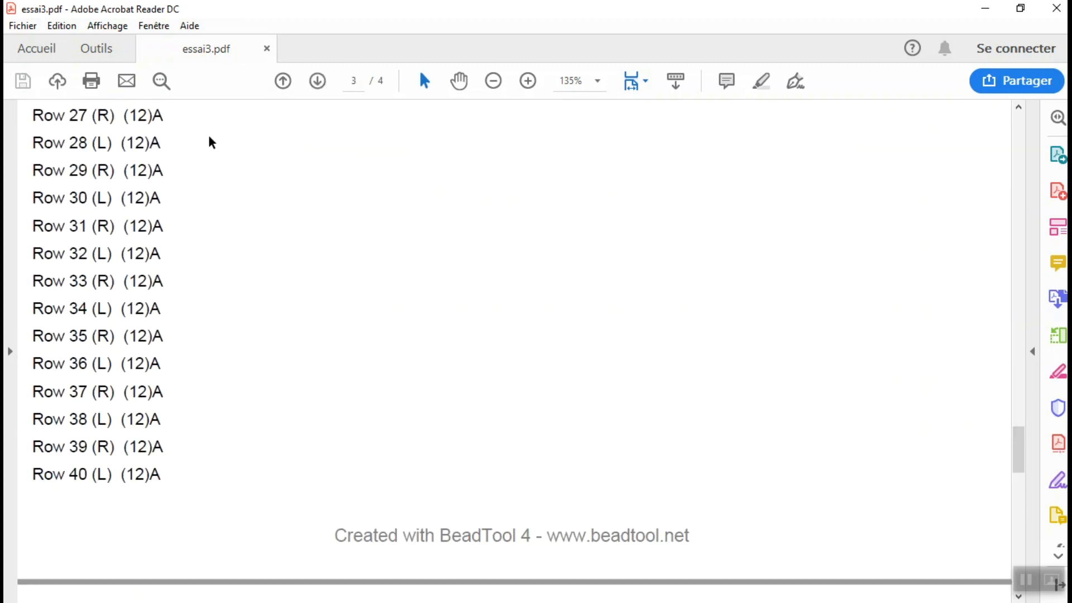
Close the PDF and switch back to the essai3 pattern in BeadTool.
{"action": "left_click", "coordinate": [1057, 11]}
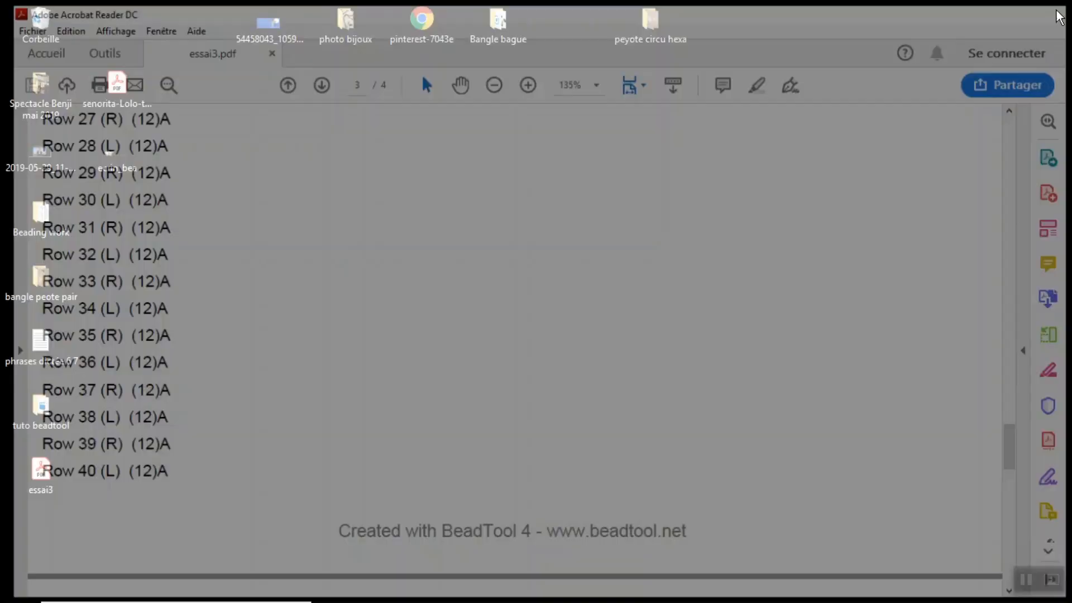
{"action": "left_click_drag", "start_coordinate": [78, 486], "coordinate": [432, 507]}
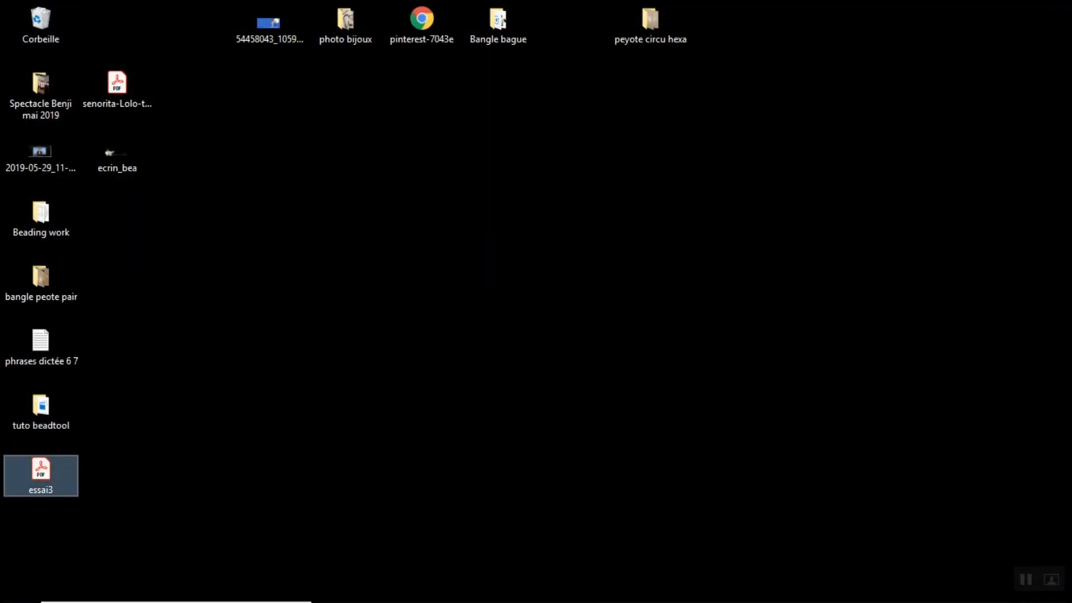
{"action": "left_click", "coordinate": [561, 587]}
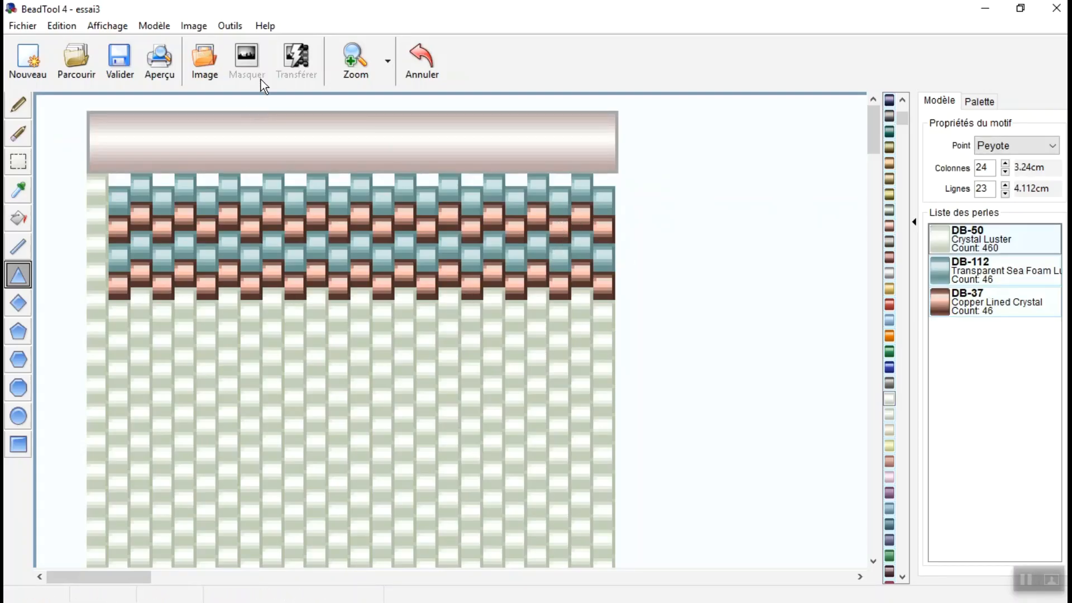
View the picture import dialog and close it without choosing an image.
{"action": "left_click", "coordinate": [203, 68]}
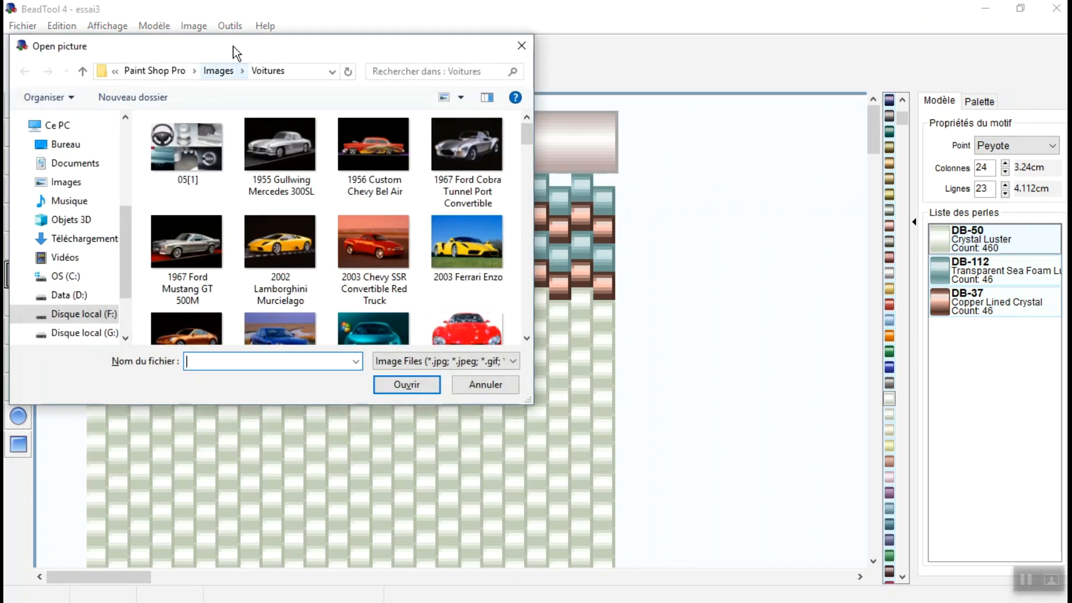
{"action": "left_click", "coordinate": [522, 46]}
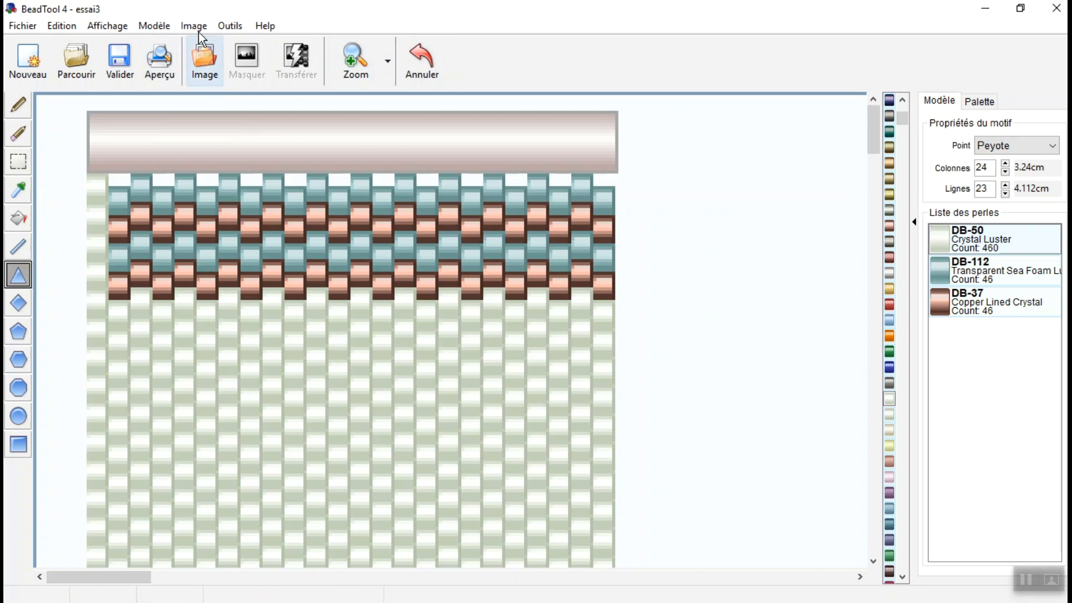
Try to add the text "fffff" to the pattern with the clipboard placement option.
{"action": "left_click", "coordinate": [230, 26]}
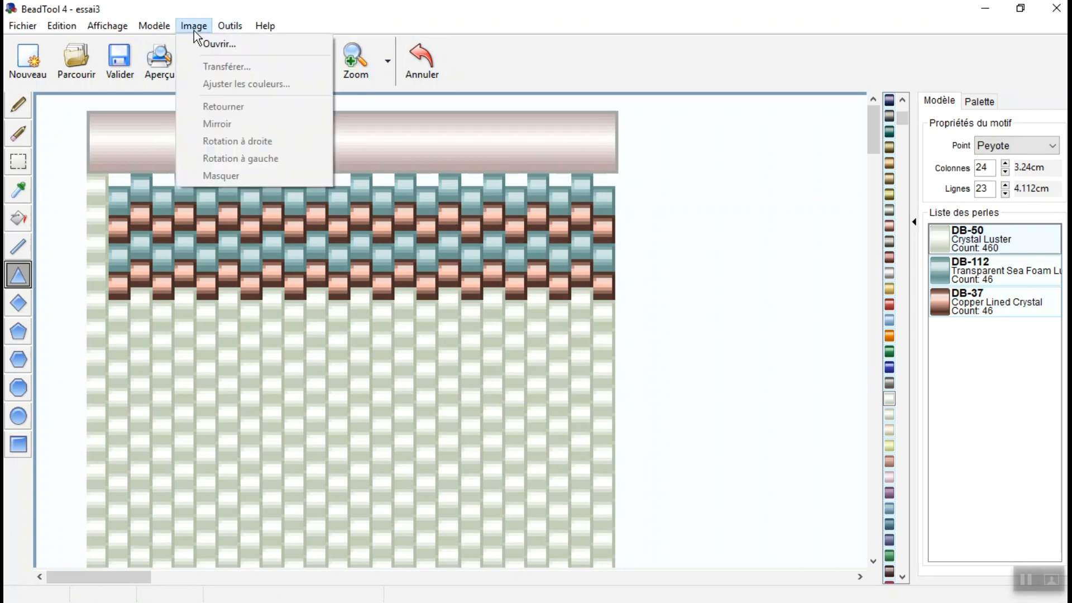
{"action": "mouse_move", "coordinate": [170, 31]}
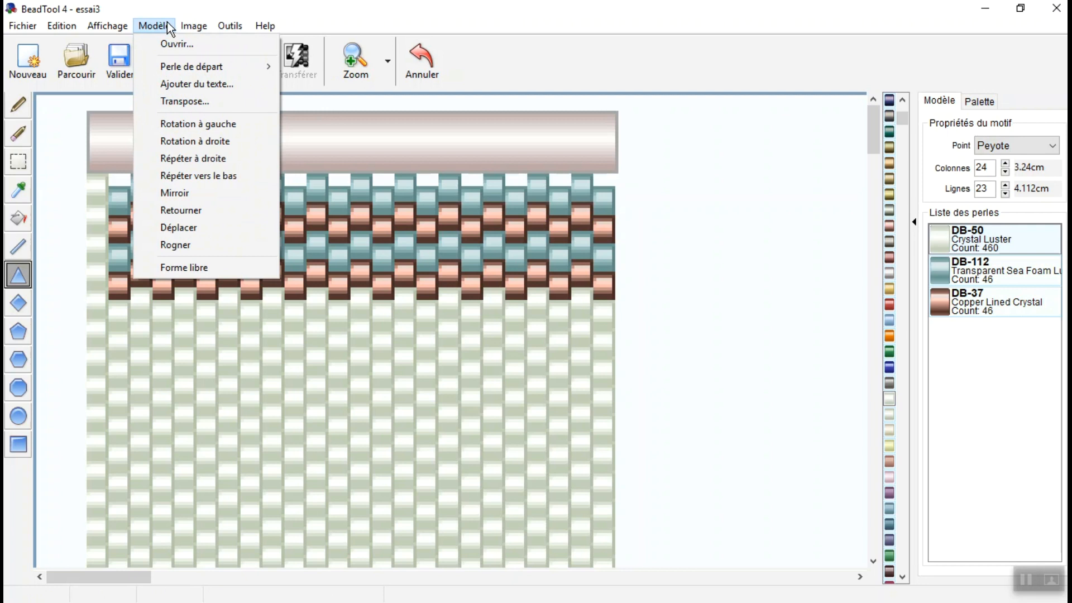
{"action": "mouse_move", "coordinate": [160, 66]}
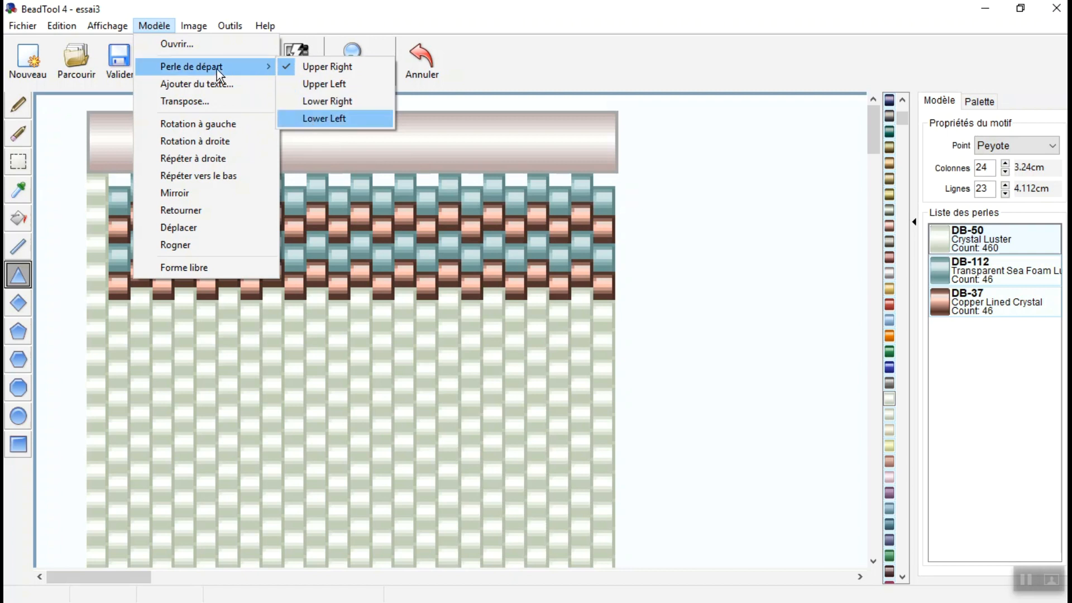
{"action": "left_click", "coordinate": [216, 88]}
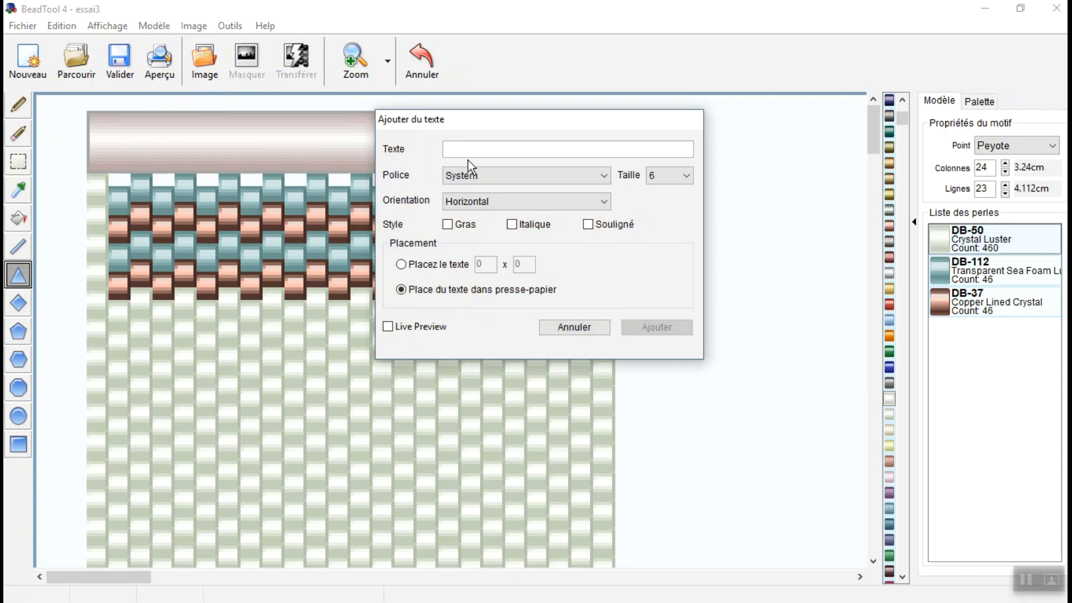
{"action": "type", "text": "fffff"}
{"action": "left_click", "coordinate": [651, 330]}
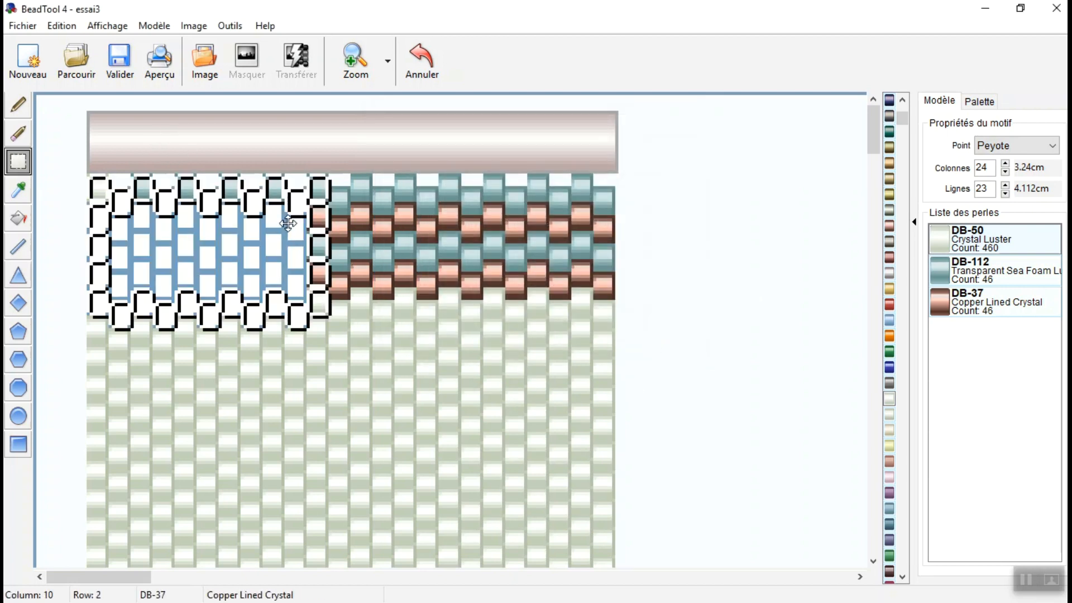
{"action": "left_click", "coordinate": [19, 106]}
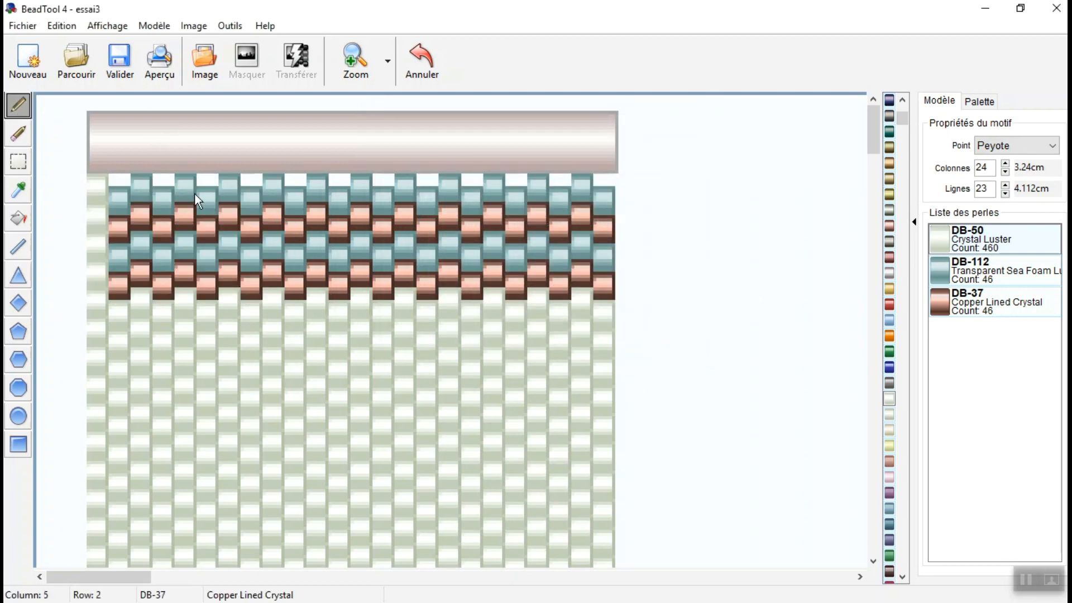
Rotate the whole essai3 pattern to the left so its coloured stripes run vertically.
{"action": "left_click", "coordinate": [155, 25]}
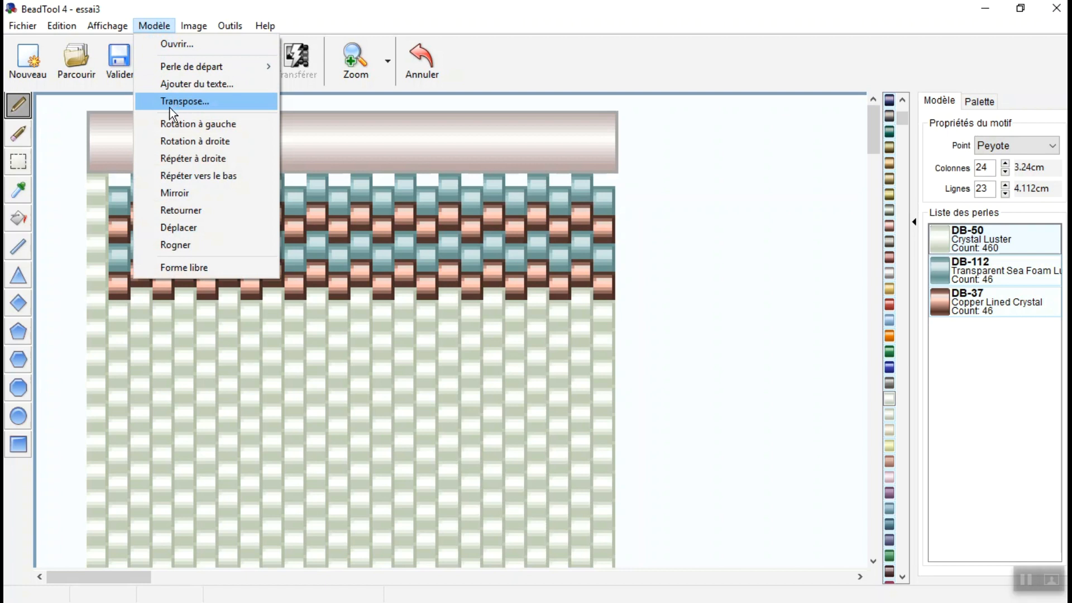
{"action": "left_click", "coordinate": [193, 127]}
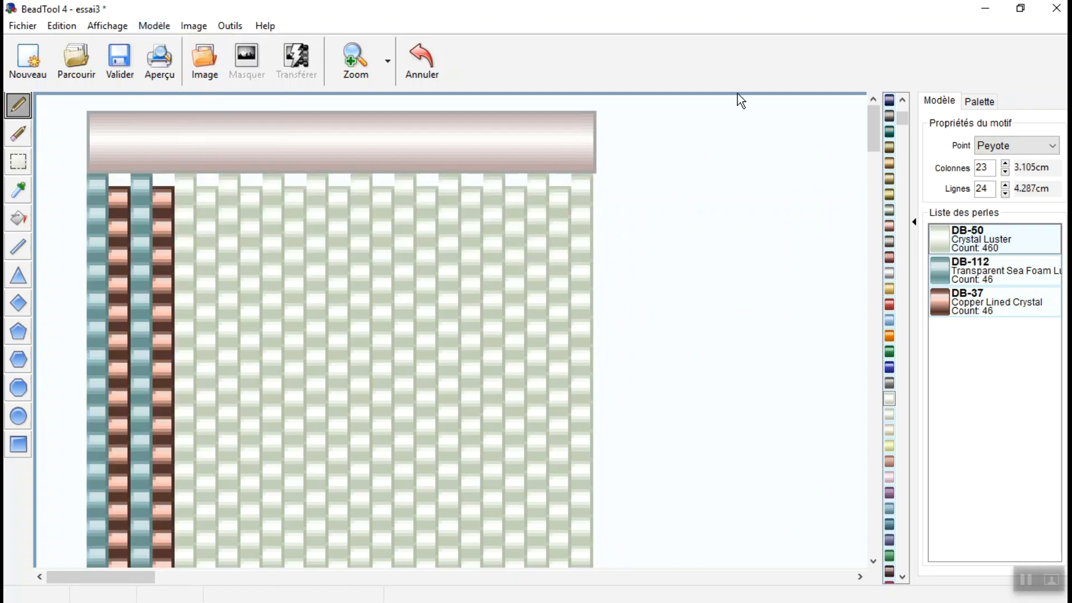
{"action": "mouse_move", "coordinate": [874, 131]}
{"action": "left_mouse_down"}
{"action": "mouse_move", "coordinate": [879, 246]}
{"action": "mouse_move", "coordinate": [856, 142]}
{"action": "left_mouse_up"}
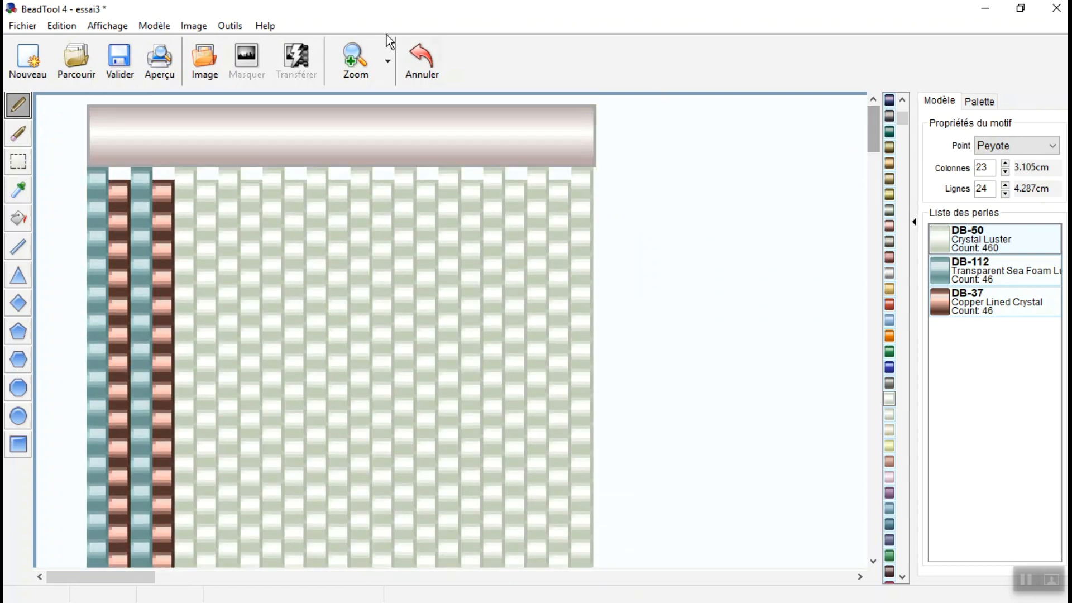
Try repeating the rotated pattern downward twice, undoing the repetition each time.
{"action": "left_click", "coordinate": [159, 26]}
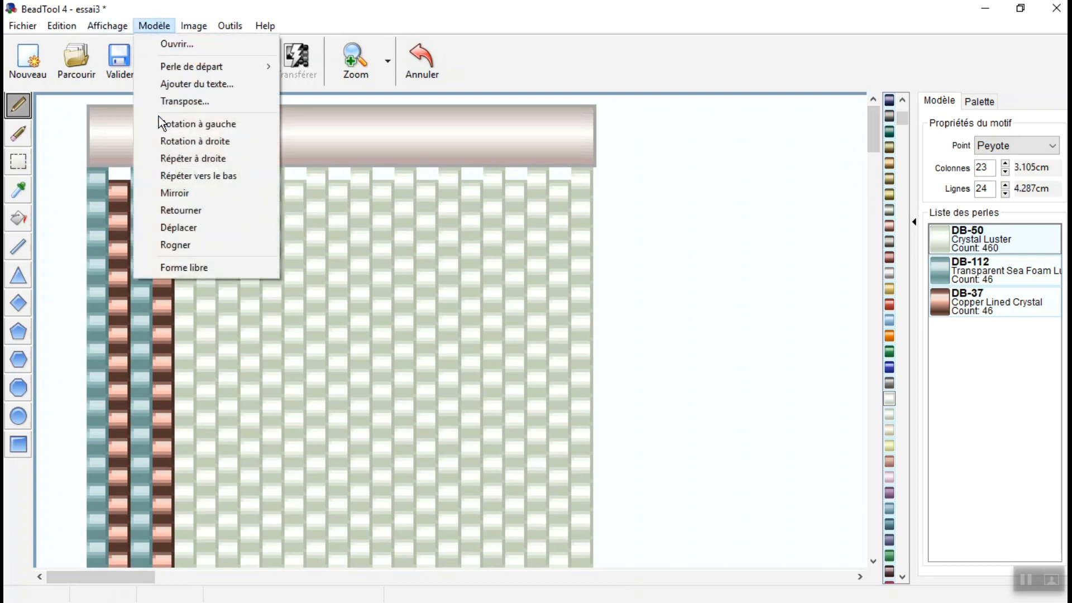
{"action": "left_click", "coordinate": [166, 175]}
{"action": "scroll", "coordinate": [167, 176], "scroll_direction": "down", "scroll_amount": 3}
{"action": "left_click_drag", "start_coordinate": [878, 125], "coordinate": [866, 203]}
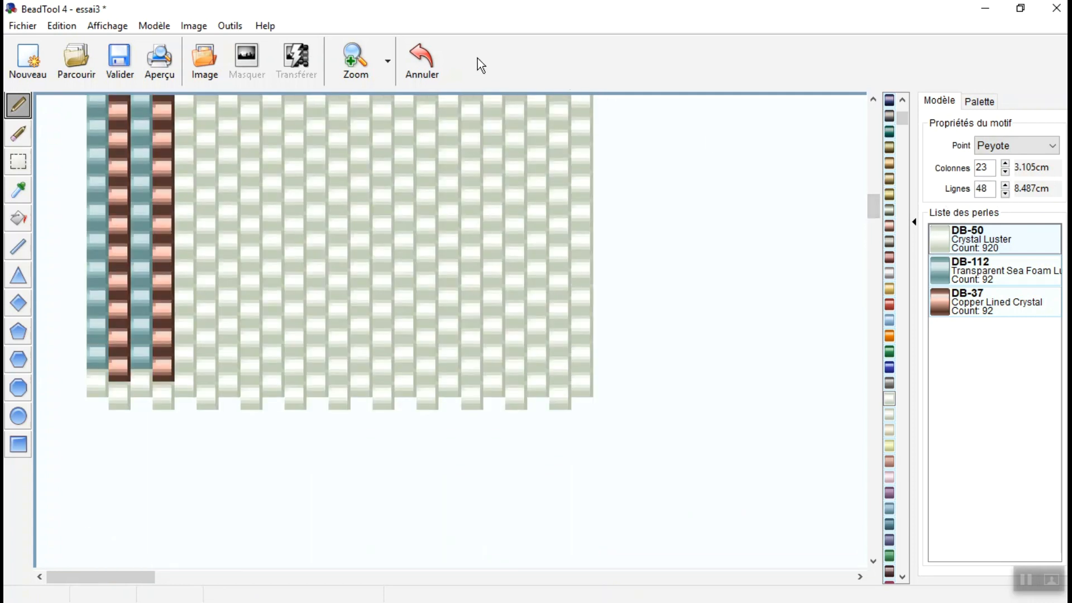
{"action": "left_click", "coordinate": [427, 59]}
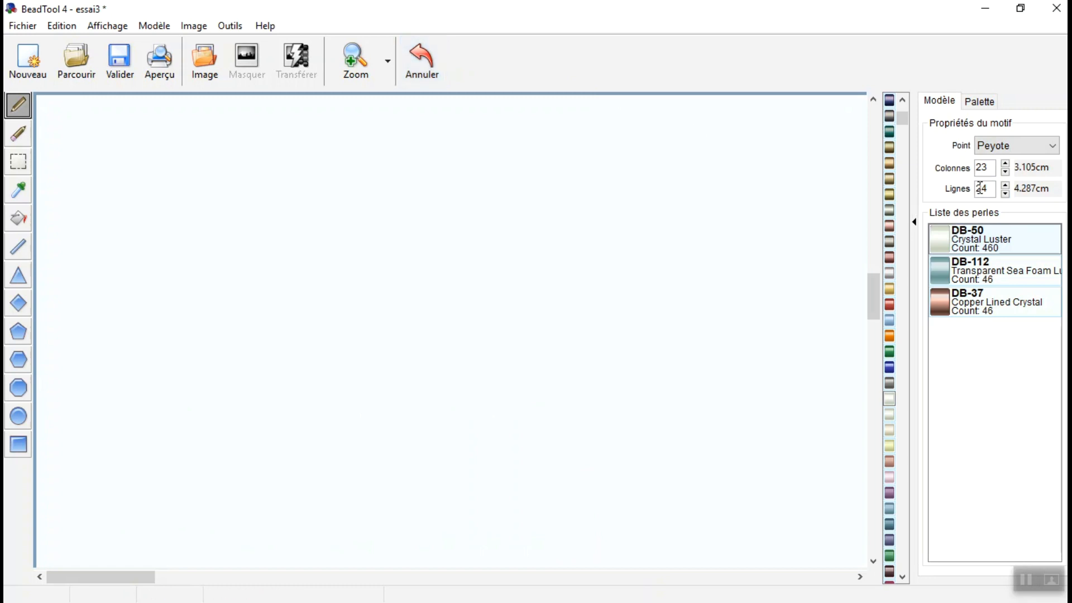
{"action": "left_click", "coordinate": [156, 25]}
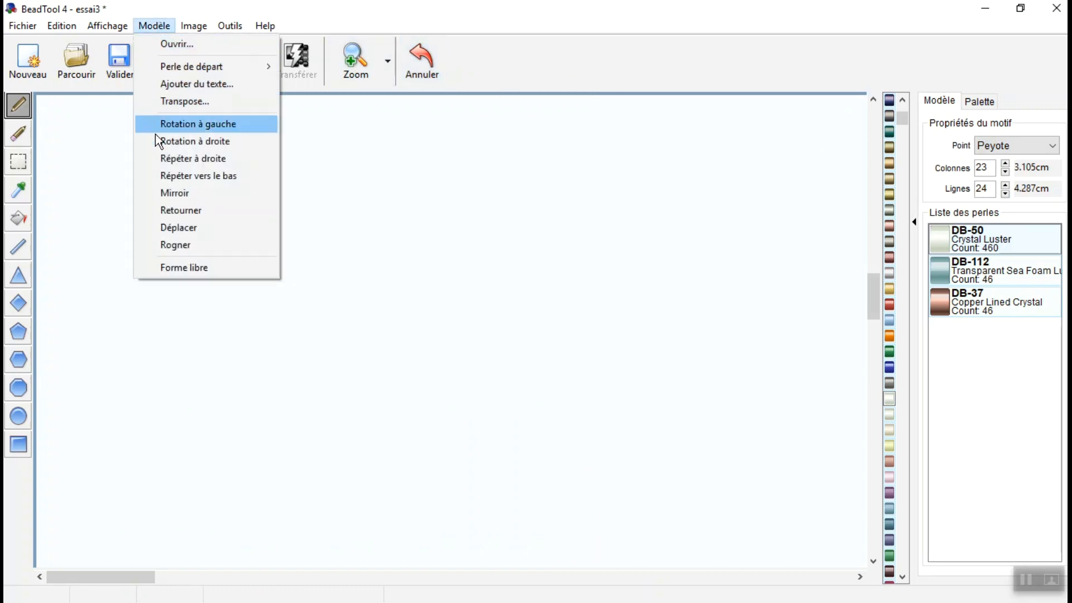
{"action": "left_click", "coordinate": [163, 177]}
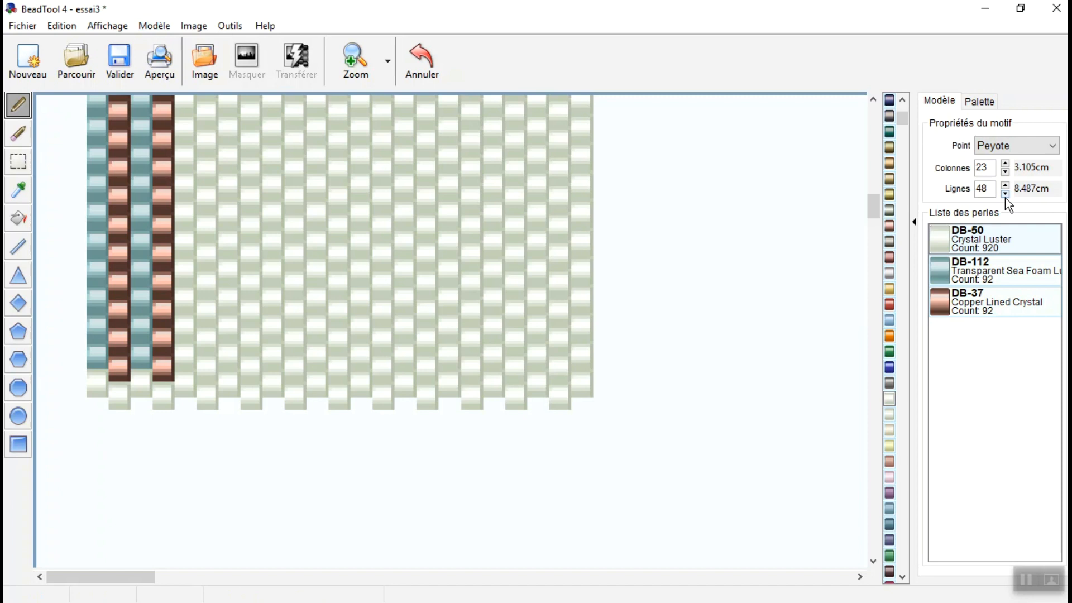
{"action": "scroll", "coordinate": [344, 237], "scroll_direction": "up", "scroll_amount": 5}
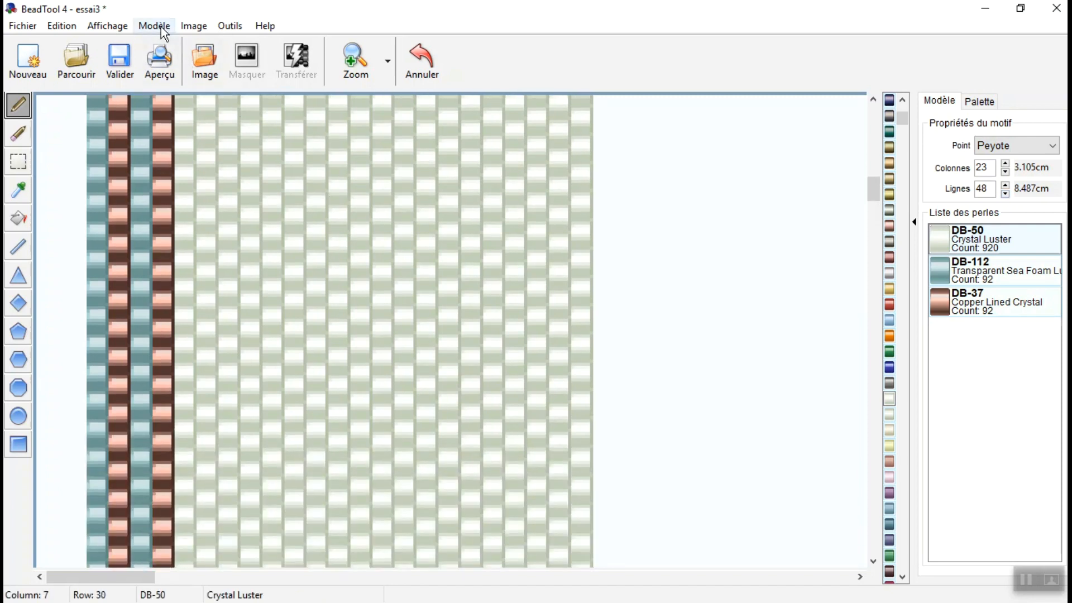
{"action": "left_click", "coordinate": [421, 56]}
Mirror the whole pattern so the striped columns move to the opposite side.
{"action": "left_click", "coordinate": [147, 25]}
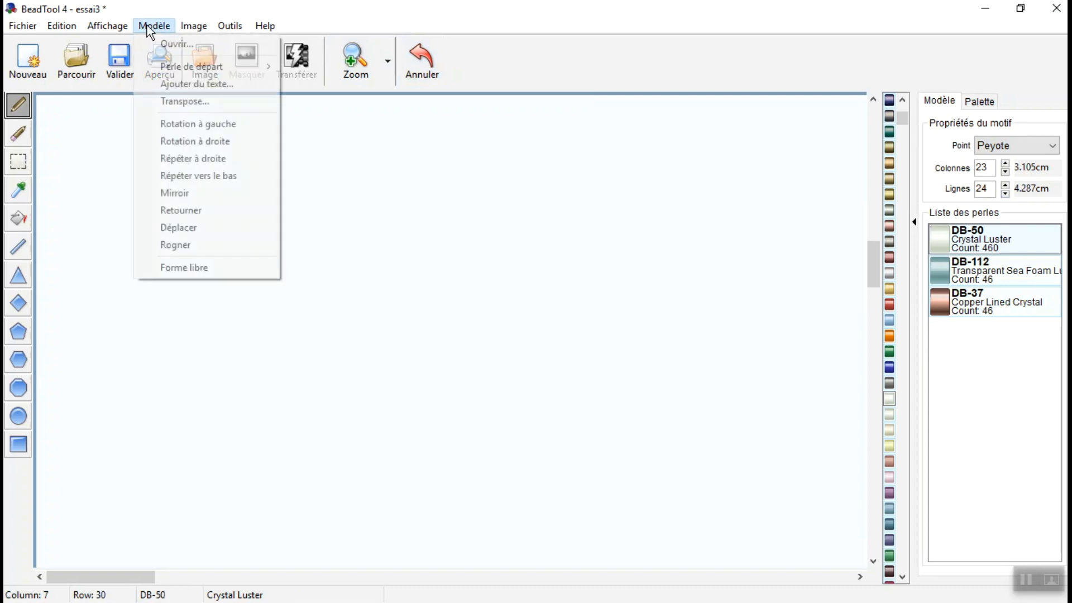
{"action": "left_click", "coordinate": [169, 196]}
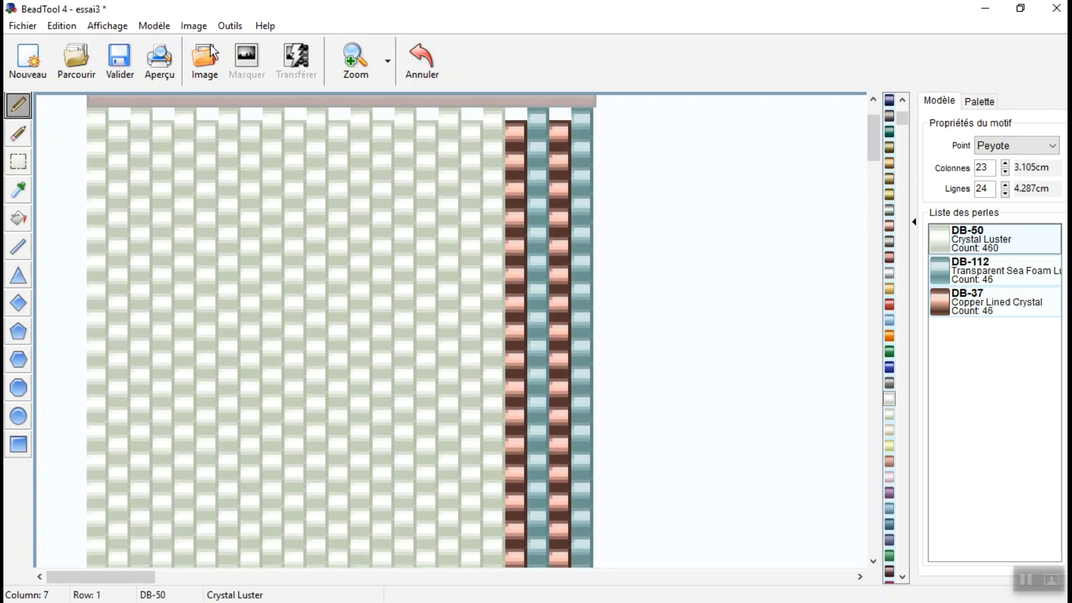
View the pattern commands and the list of available stitch types, keeping Peyote as the stitch.
{"action": "left_click", "coordinate": [154, 26]}
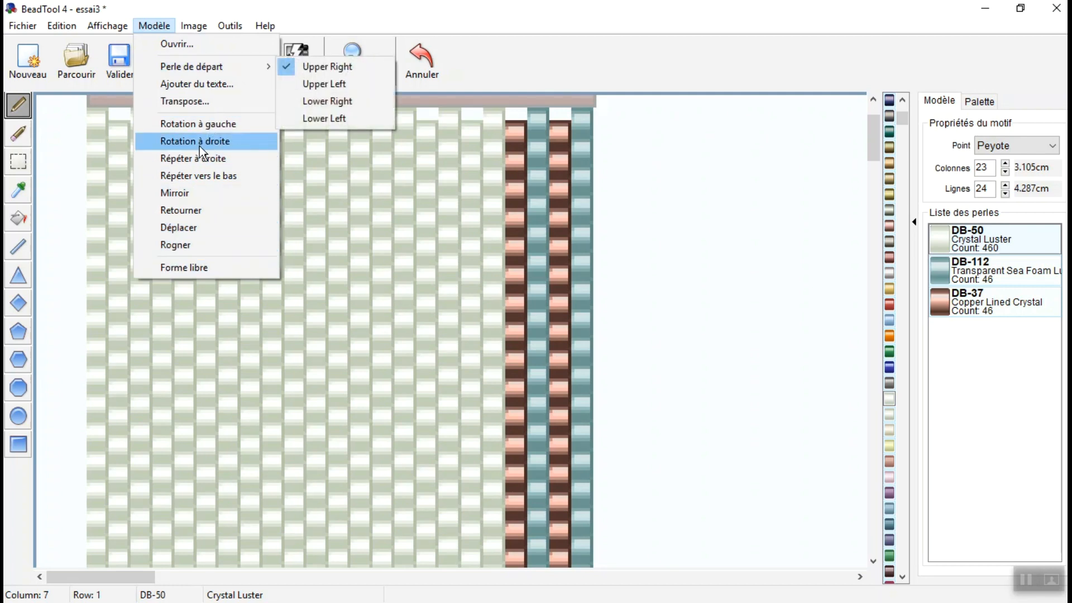
{"action": "left_click", "coordinate": [695, 205]}
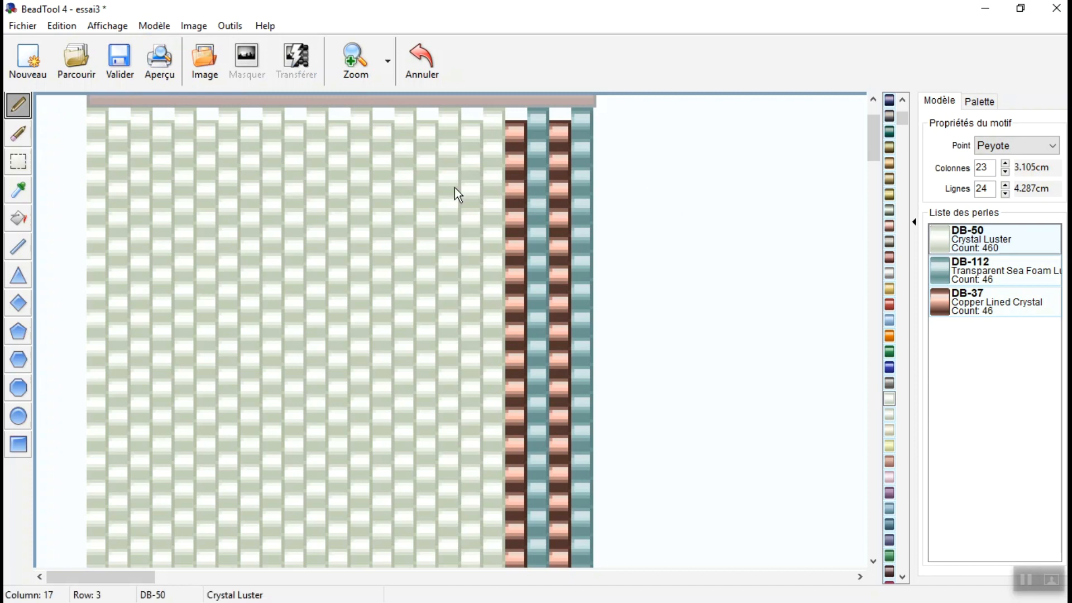
{"action": "left_click", "coordinate": [1028, 145]}
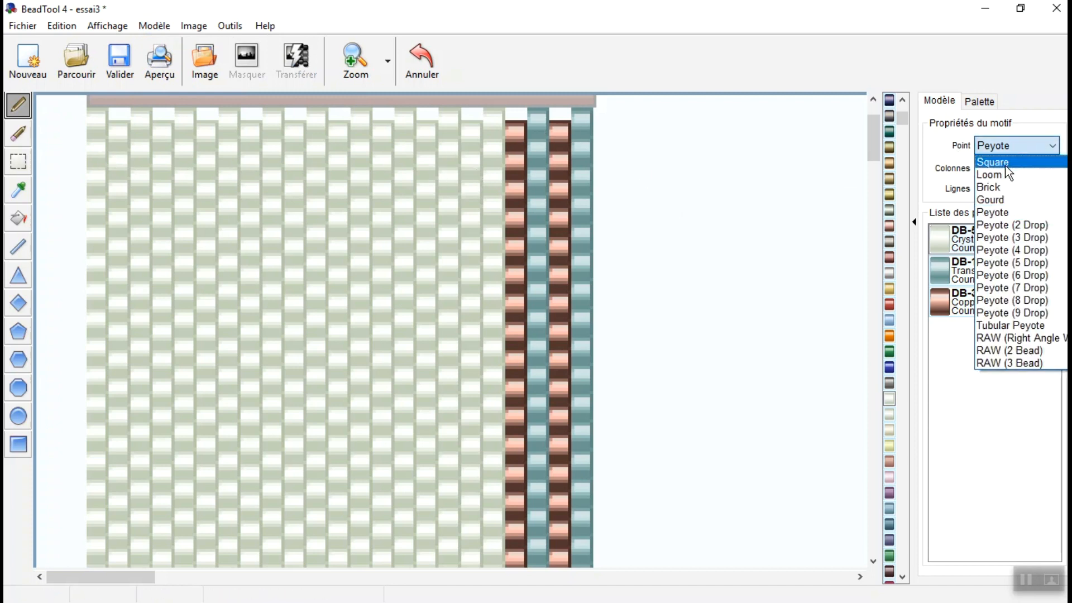
{"action": "left_click", "coordinate": [1011, 146]}
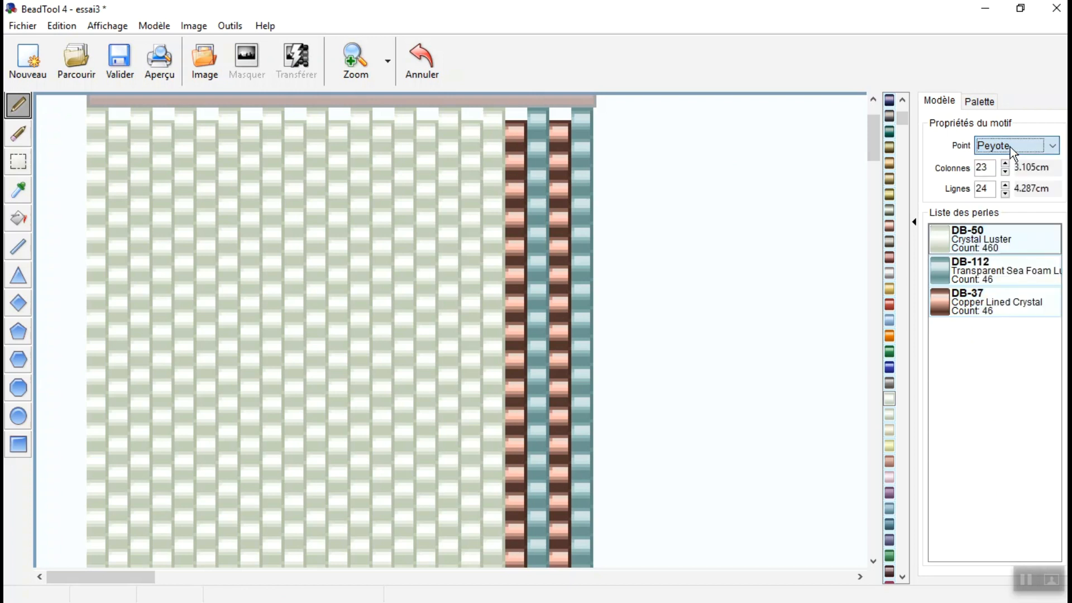
Select the first six rows across the full width of the pattern and copy them.
{"action": "left_click", "coordinate": [62, 27]}
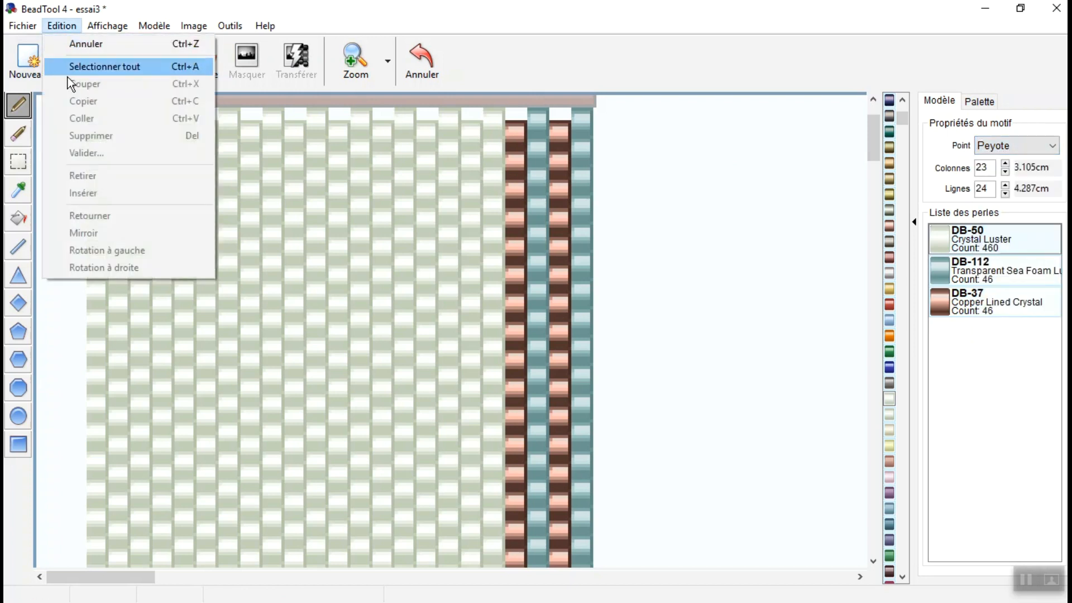
{"action": "left_click", "coordinate": [18, 161]}
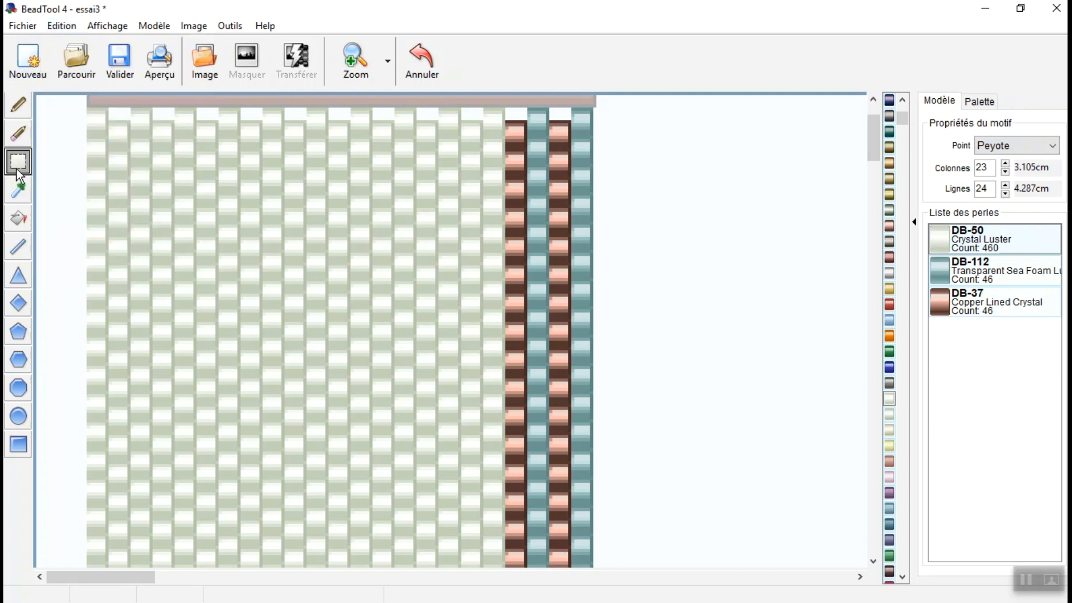
{"action": "left_click_drag", "start_coordinate": [96, 120], "coordinate": [638, 289]}
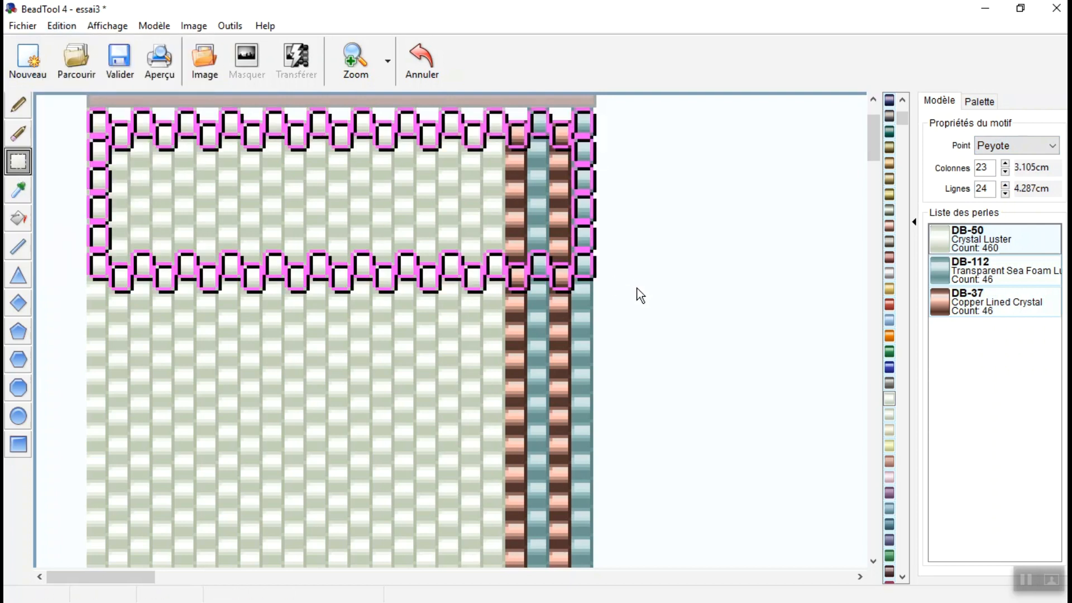
{"action": "left_click", "coordinate": [62, 27]}
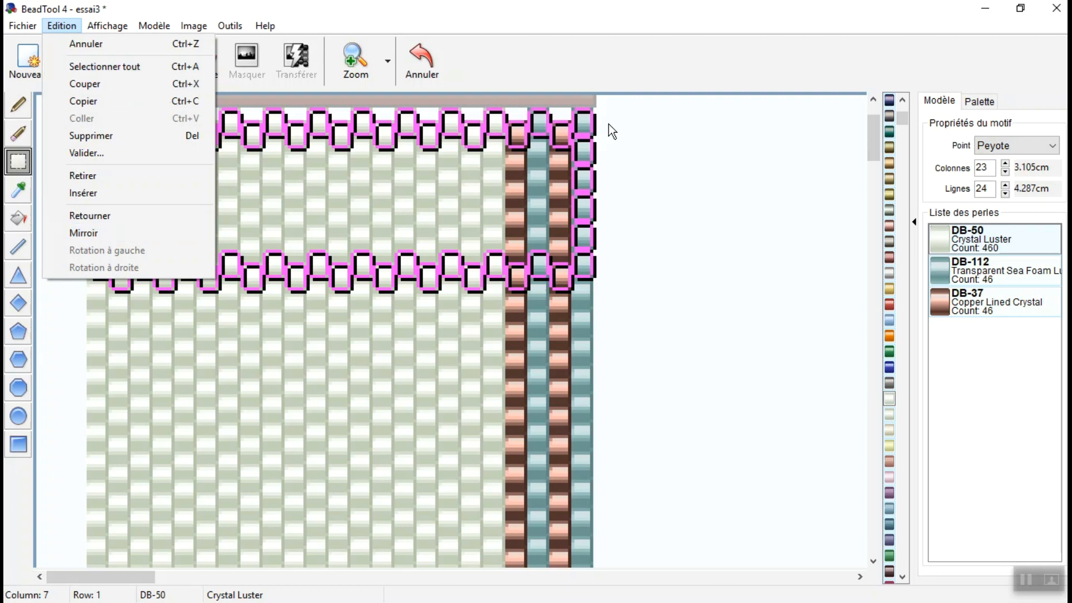
{"action": "left_click", "coordinate": [78, 106]}
Mirror the copied block of rows and paste it over the same rows of the pattern.
{"action": "left_click", "coordinate": [73, 27]}
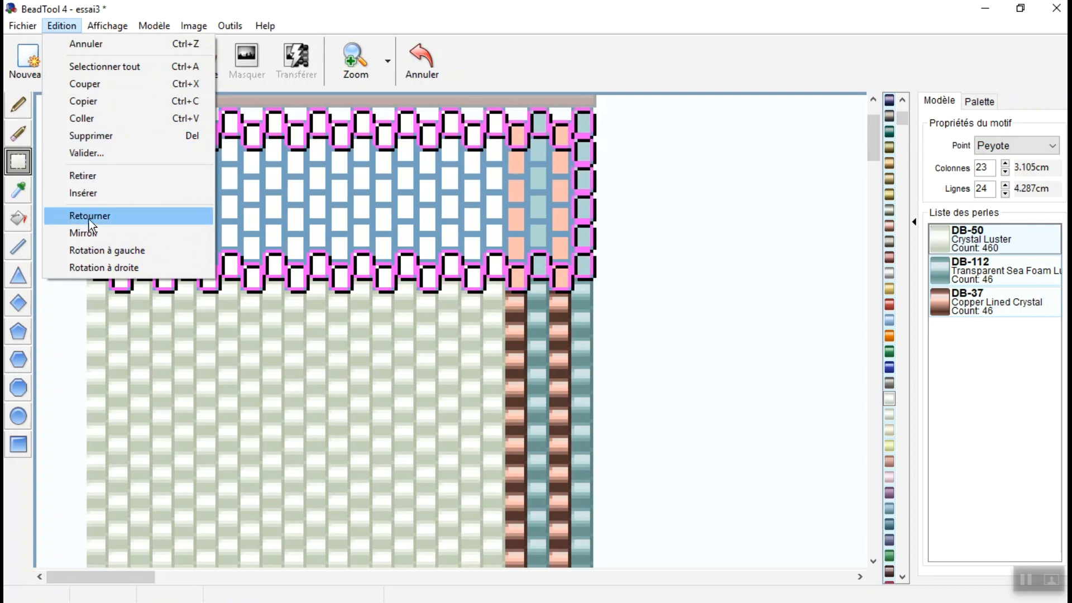
{"action": "left_click", "coordinate": [87, 234]}
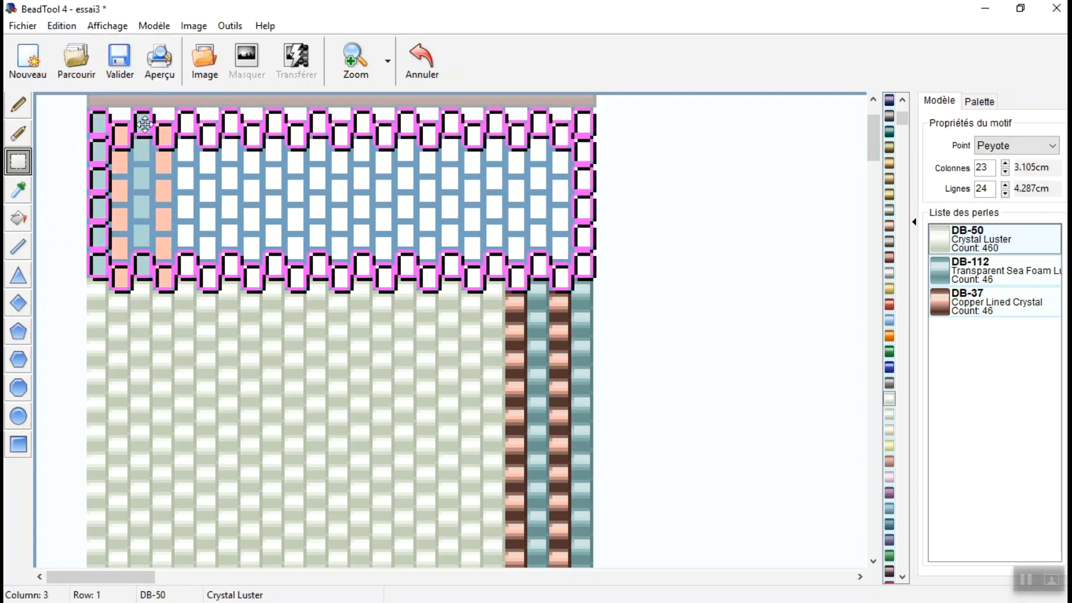
{"action": "left_click", "coordinate": [62, 26]}
{"action": "left_click", "coordinate": [82, 119]}
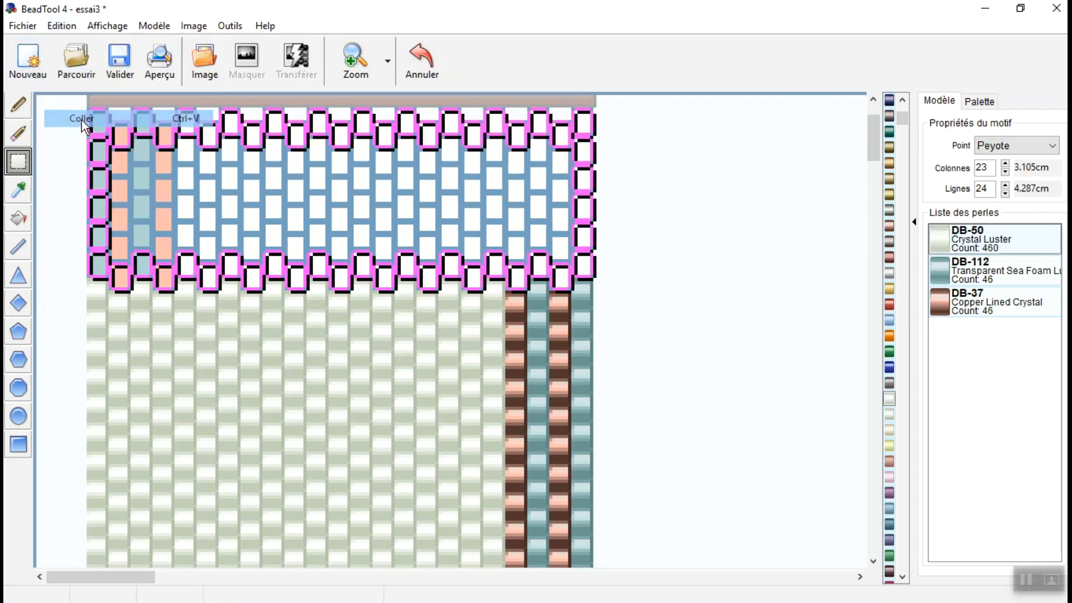
{"action": "left_click", "coordinate": [19, 105]}
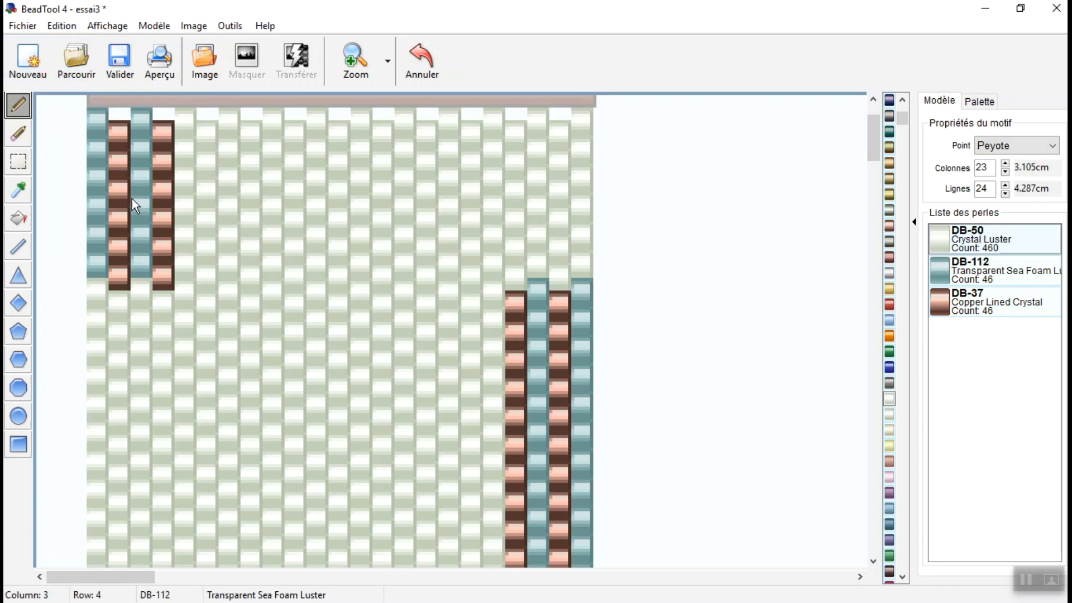
{"action": "scroll", "coordinate": [470, 325], "scroll_direction": "down", "scroll_amount": 1}
{"action": "scroll", "coordinate": [470, 325], "scroll_direction": "down", "scroll_amount": 4}
{"action": "scroll", "coordinate": [470, 325], "scroll_direction": "up", "scroll_amount": 3}
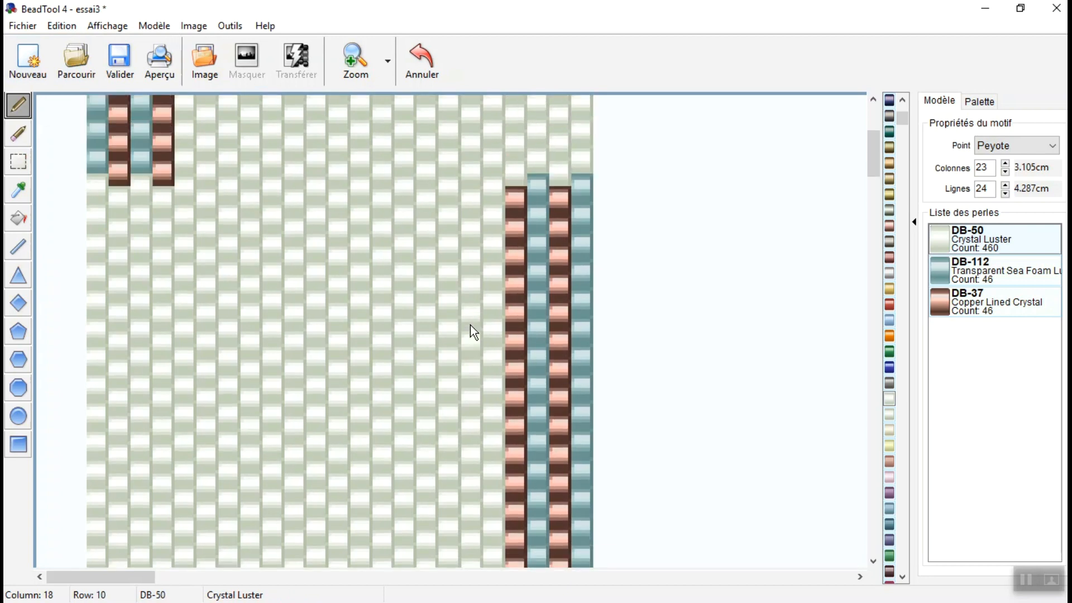
{"action": "scroll", "coordinate": [470, 325], "scroll_direction": "up", "scroll_amount": 3}
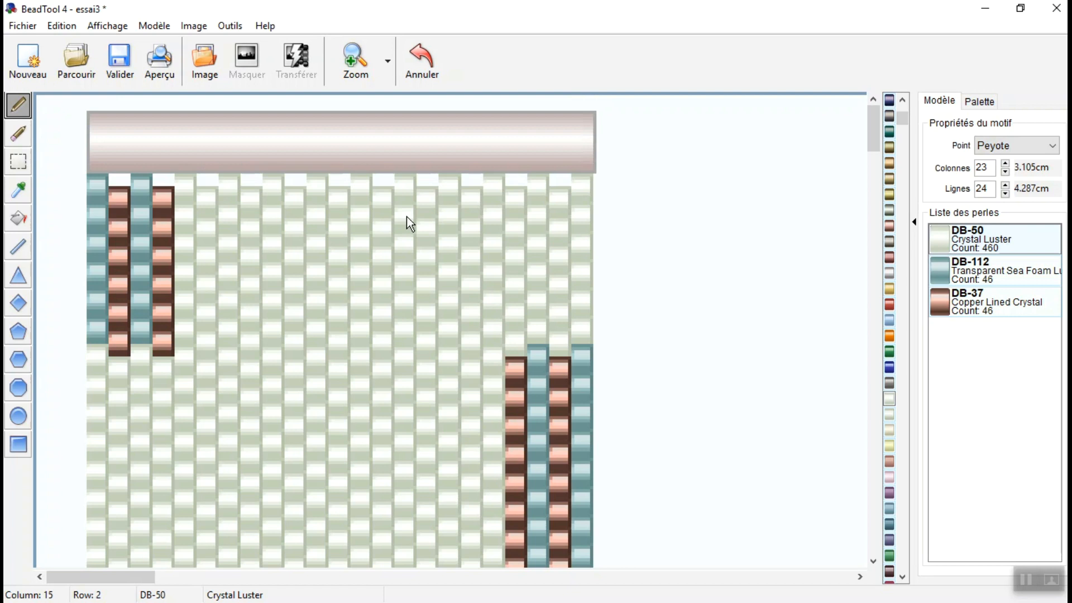
Start a new pattern without saving the changes to essai3, and fill it with DB-50 Crystal Luster beads.
{"action": "left_click", "coordinate": [31, 67]}
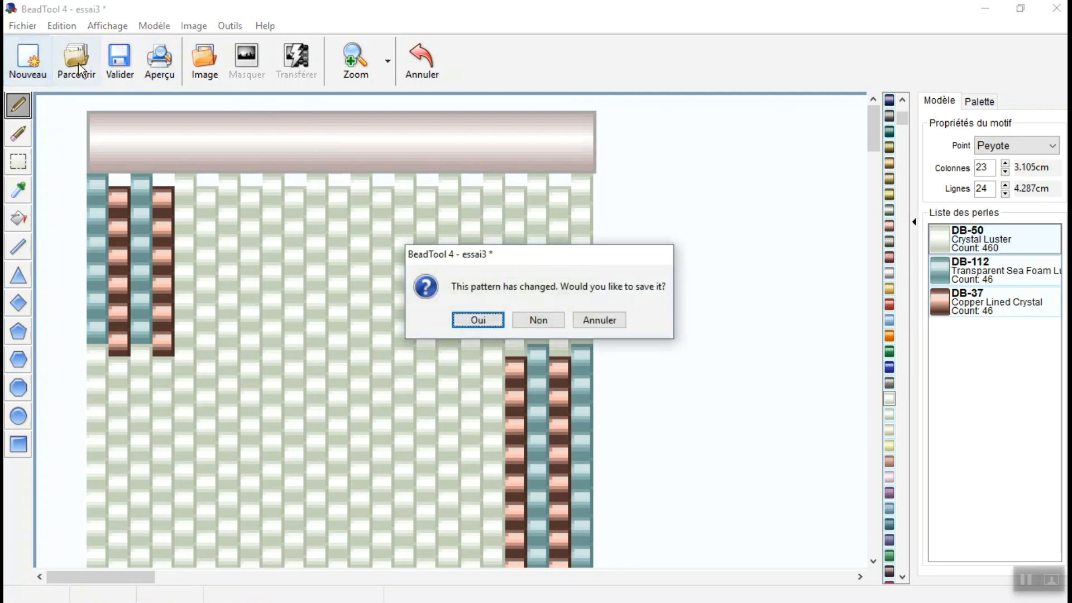
{"action": "left_click", "coordinate": [538, 321]}
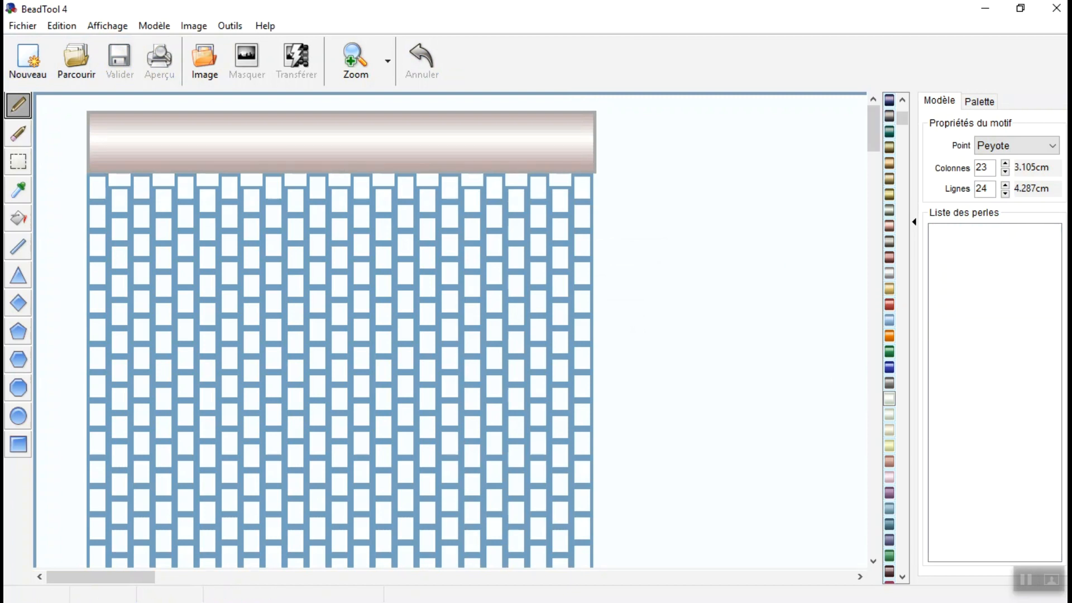
{"action": "left_click", "coordinate": [20, 218]}
{"action": "left_click", "coordinate": [251, 317]}
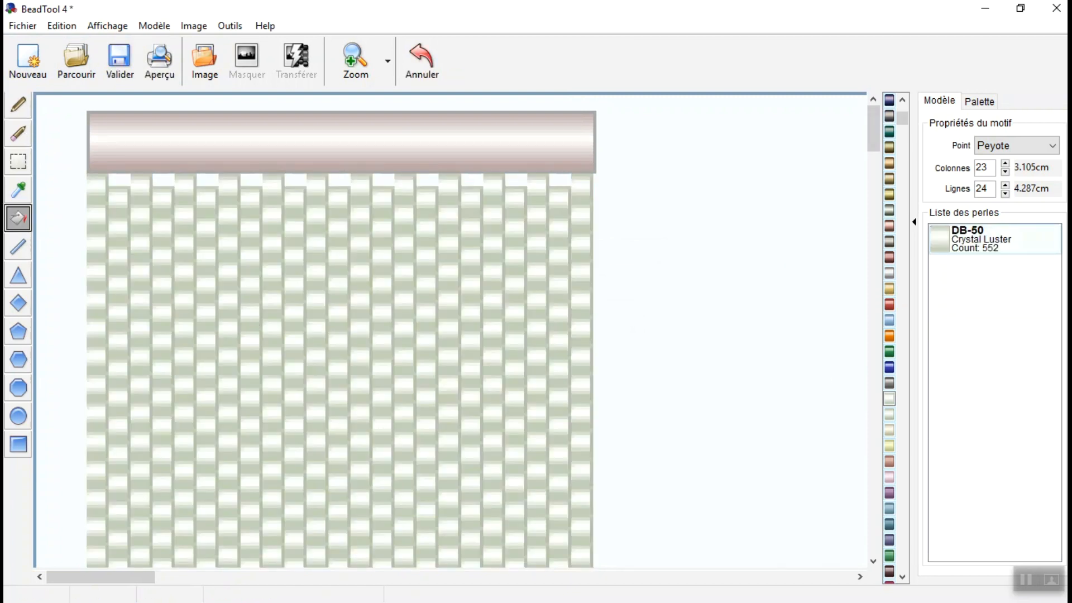
Draw a 16-bead diamond outline with DB-40 Copper Plated beads, centred near the top of the pattern and spanning rows 1 to 5.
{"action": "left_click", "coordinate": [19, 109]}
{"action": "left_click", "coordinate": [889, 258]}
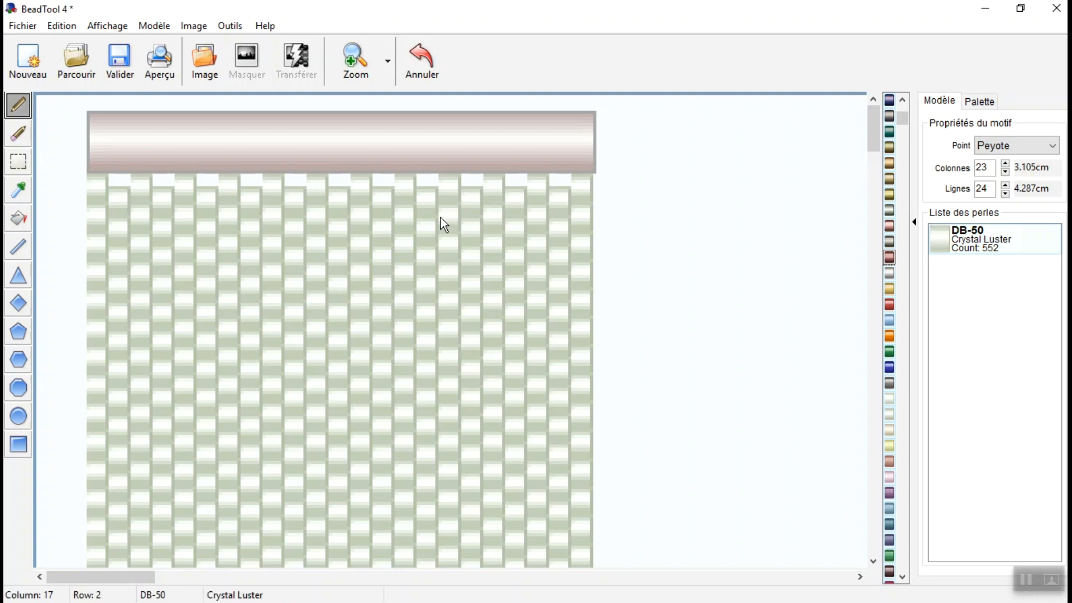
{"action": "left_click", "coordinate": [339, 201]}
{"action": "left_click", "coordinate": [317, 219]}
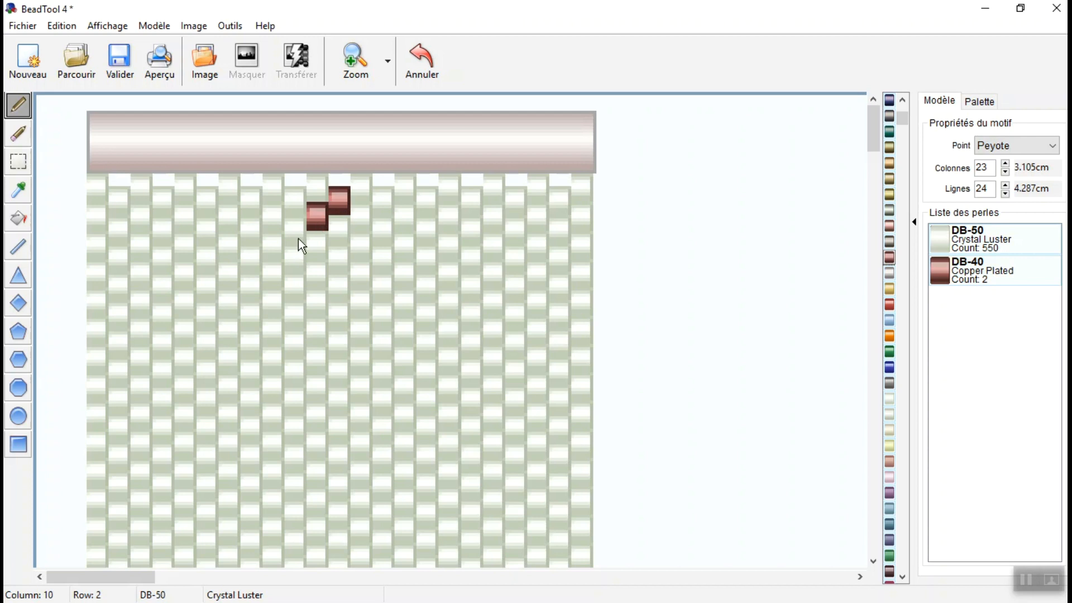
{"action": "left_click", "coordinate": [296, 232]}
{"action": "left_click", "coordinate": [274, 247]}
{"action": "left_click", "coordinate": [252, 260]}
{"action": "left_click", "coordinate": [273, 275]}
{"action": "left_click", "coordinate": [296, 288]}
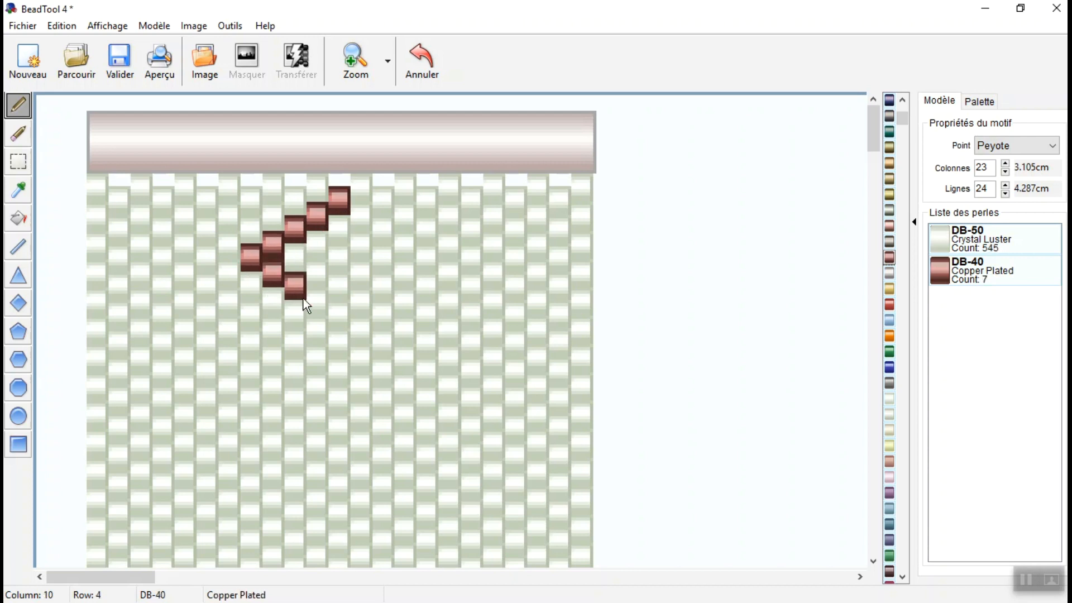
{"action": "left_click", "coordinate": [318, 301]}
{"action": "left_click", "coordinate": [339, 314]}
{"action": "left_click", "coordinate": [361, 302]}
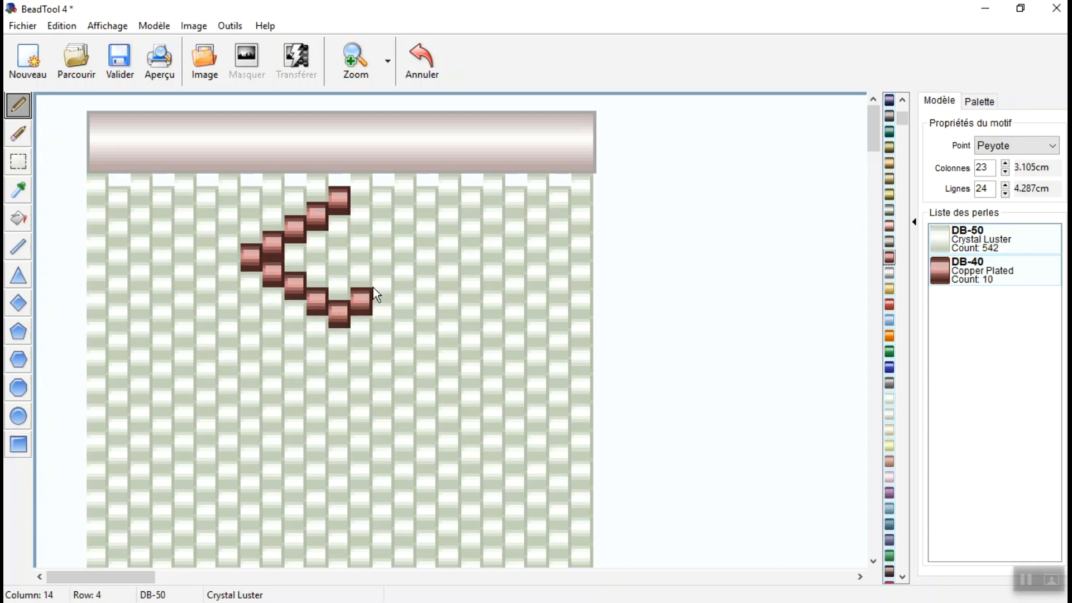
{"action": "left_click", "coordinate": [383, 286]}
{"action": "left_click", "coordinate": [408, 272]}
{"action": "left_click", "coordinate": [428, 257]}
{"action": "left_click", "coordinate": [405, 244]}
{"action": "left_click", "coordinate": [383, 229]}
{"action": "left_click", "coordinate": [363, 214]}
{"action": "scroll", "coordinate": [343, 298], "scroll_direction": "down", "scroll_amount": 3}
{"action": "scroll", "coordinate": [347, 303], "scroll_direction": "up", "scroll_amount": 3}
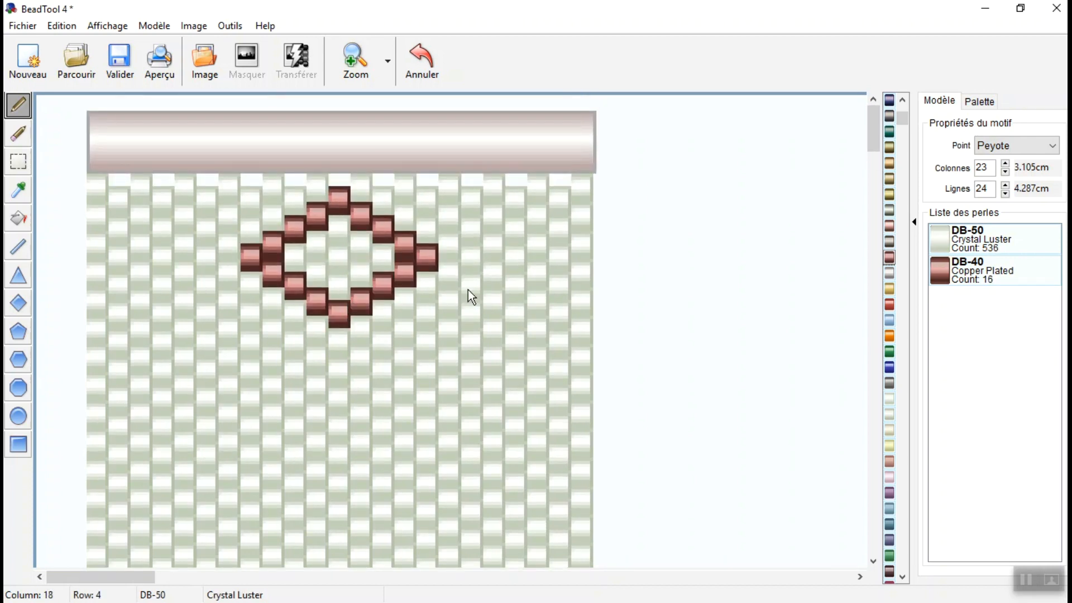
Draw diagonal DB-43 Silver Lined Flame Red arms from the diamond's right side, four beads outward going down and three going up.
{"action": "left_click", "coordinate": [889, 305]}
{"action": "left_click", "coordinate": [404, 305]}
{"action": "left_click", "coordinate": [427, 315]}
{"action": "left_click", "coordinate": [450, 329]}
{"action": "left_click", "coordinate": [472, 344]}
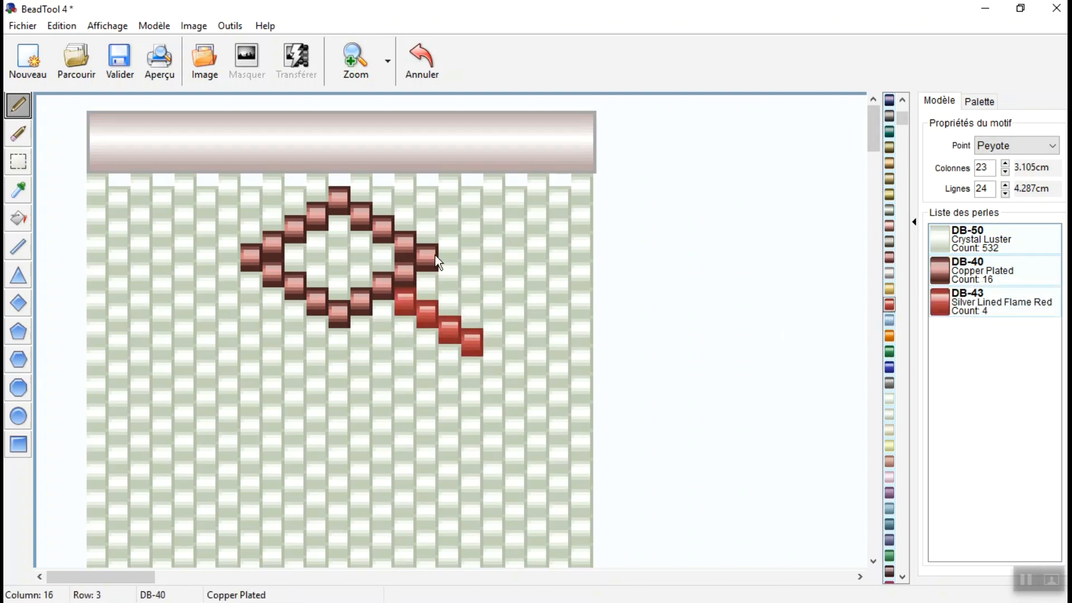
{"action": "left_click", "coordinate": [405, 215]}
{"action": "left_click", "coordinate": [427, 200]}
{"action": "left_click", "coordinate": [449, 187]}
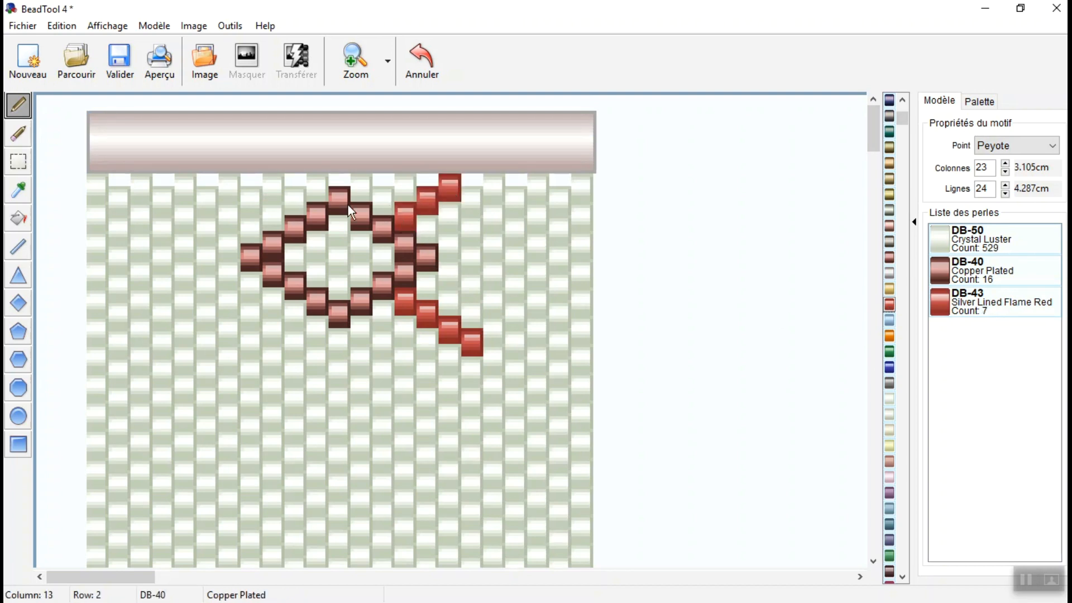
Add matching three-bead DB-43 diagonal arms to the diamond's left side, one going up and one going down.
{"action": "left_click", "coordinate": [273, 213]}
{"action": "left_click", "coordinate": [252, 198]}
{"action": "left_click", "coordinate": [232, 189]}
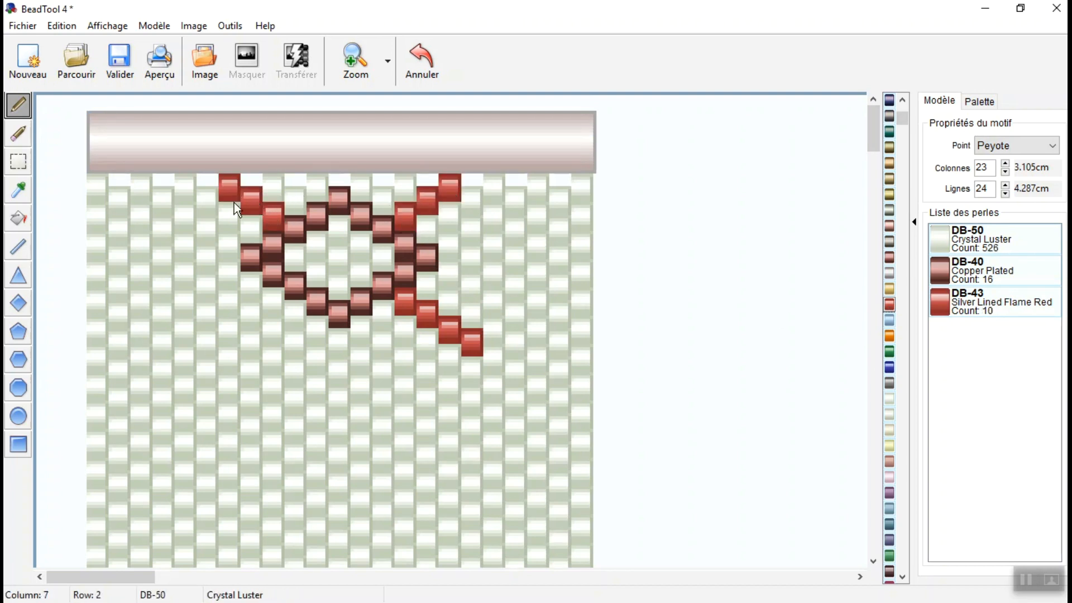
{"action": "left_click", "coordinate": [272, 307]}
{"action": "left_click", "coordinate": [251, 312]}
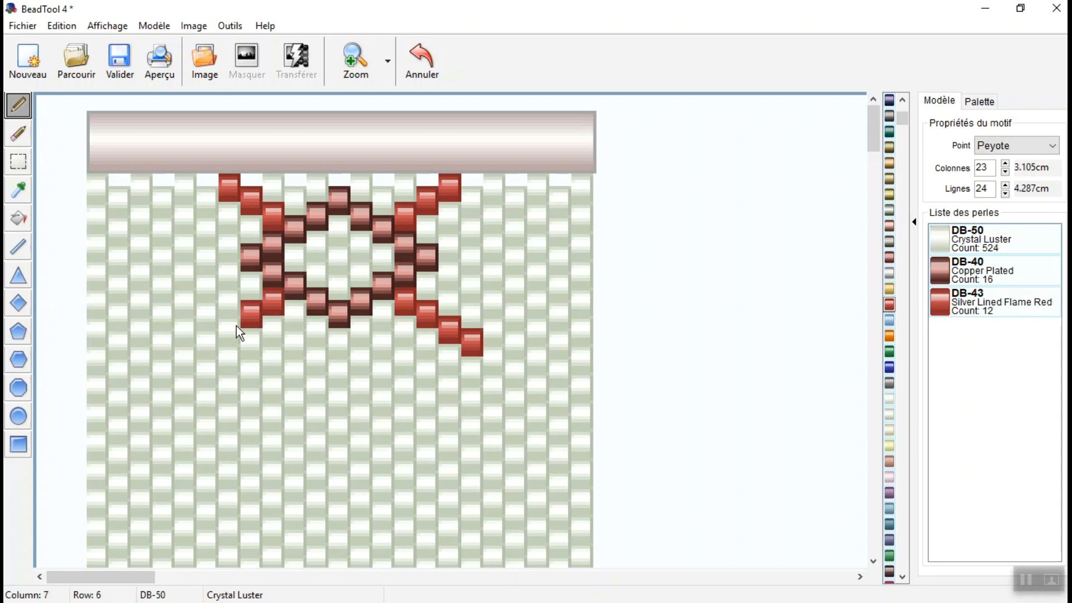
{"action": "left_click", "coordinate": [233, 329]}
Replace the extra fourth red bead at the end of the lower-right arm with DB-50 Crystal Luster.
{"action": "left_click", "coordinate": [21, 132]}
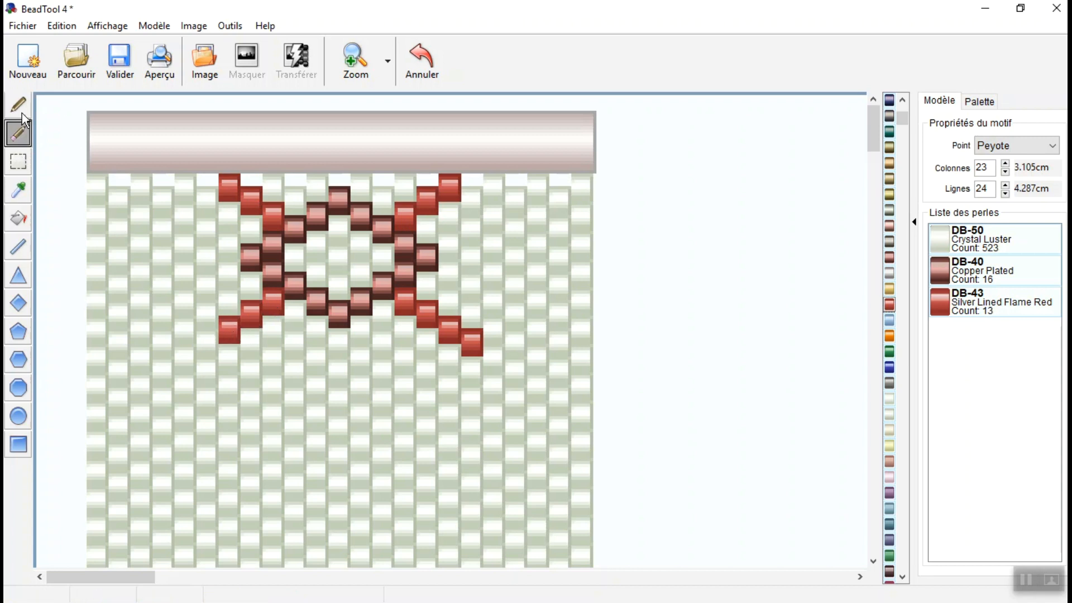
{"action": "left_click", "coordinate": [22, 111]}
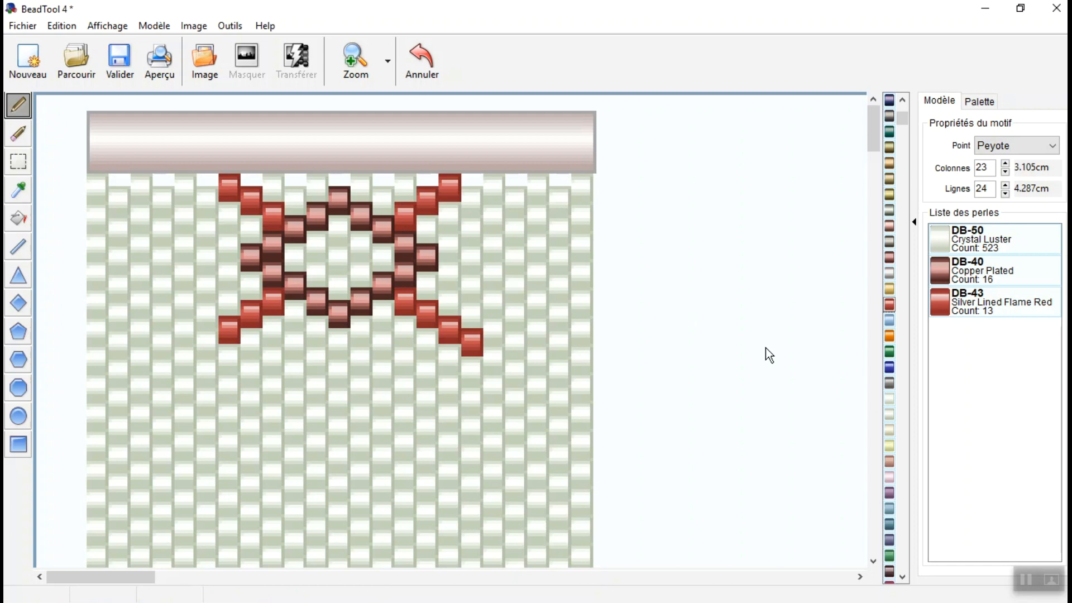
{"action": "left_click", "coordinate": [471, 348]}
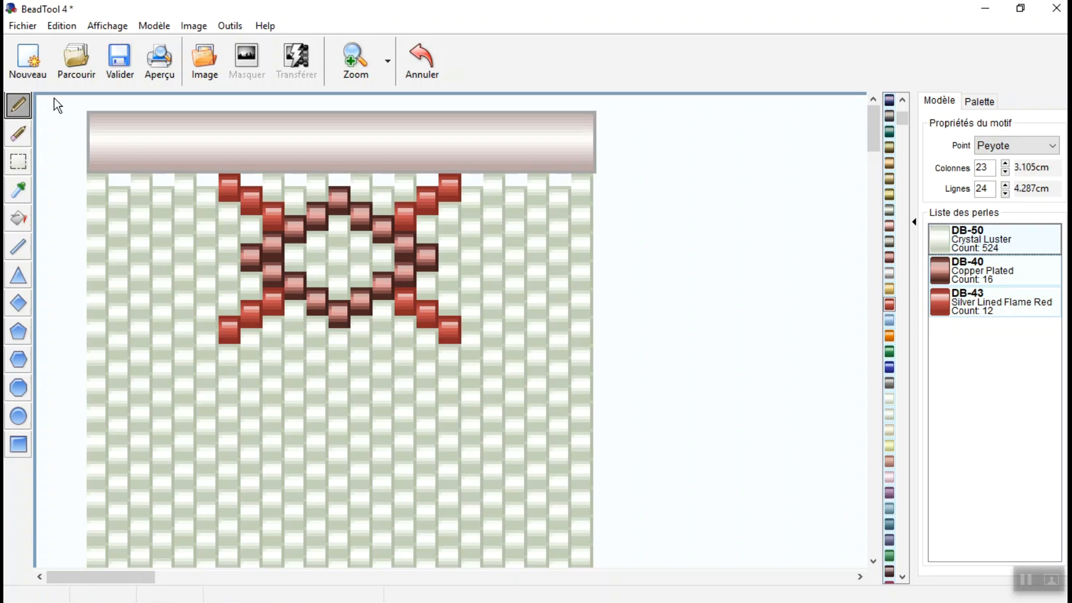
Place DB-40 Copper Plated beads in row 3 at columns 2, 4, 6, 18, 20 and 22, undoing any misplaced beads.
{"action": "left_click", "coordinate": [936, 276]}
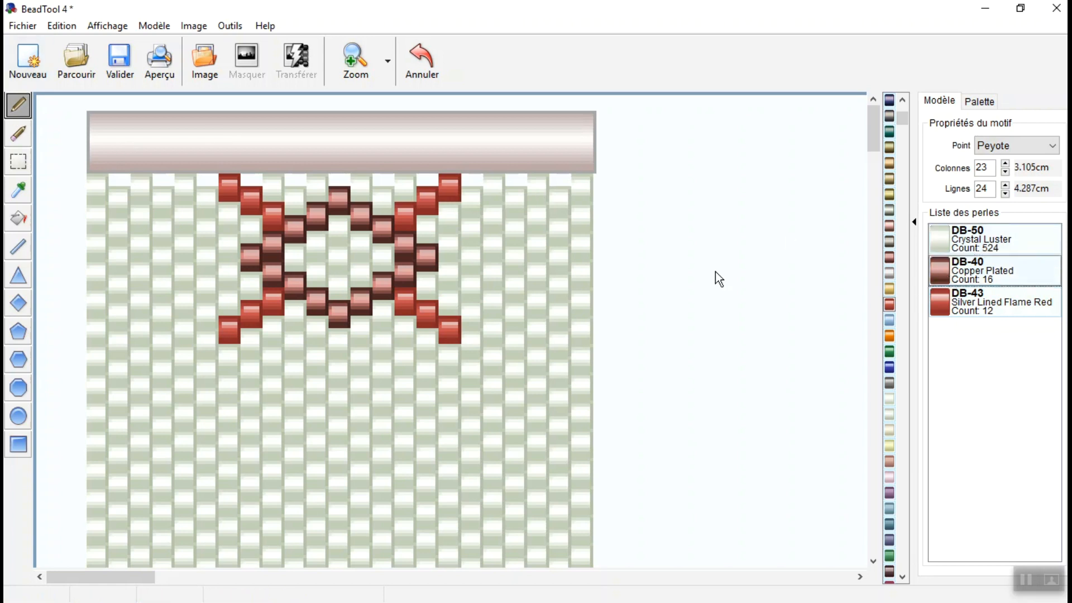
{"action": "left_click", "coordinate": [471, 256]}
{"action": "left_click", "coordinate": [517, 257]}
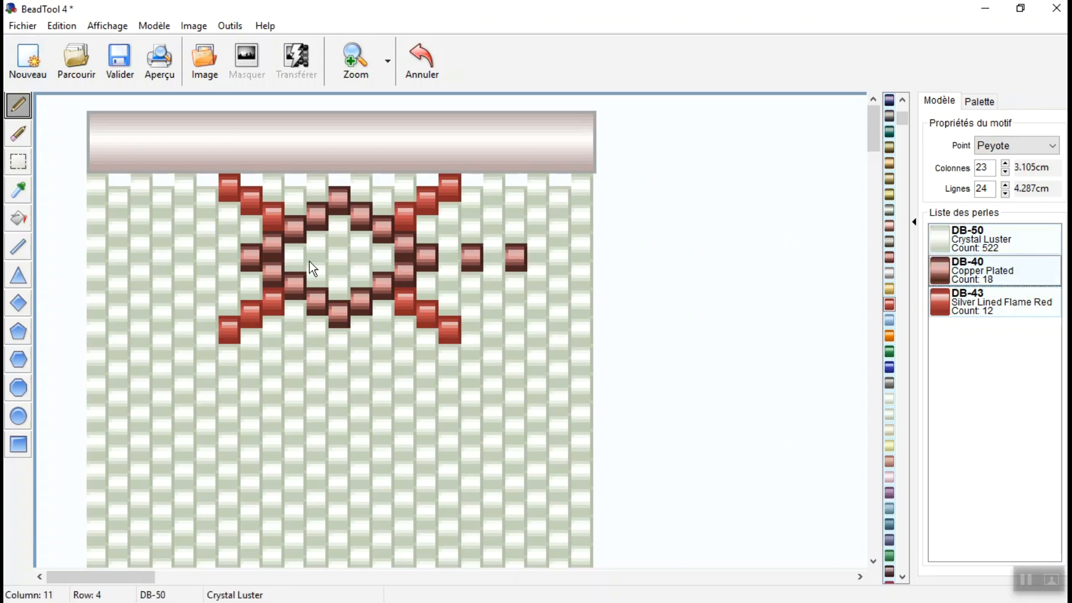
{"action": "left_click", "coordinate": [185, 246]}
{"action": "left_click", "coordinate": [408, 62]}
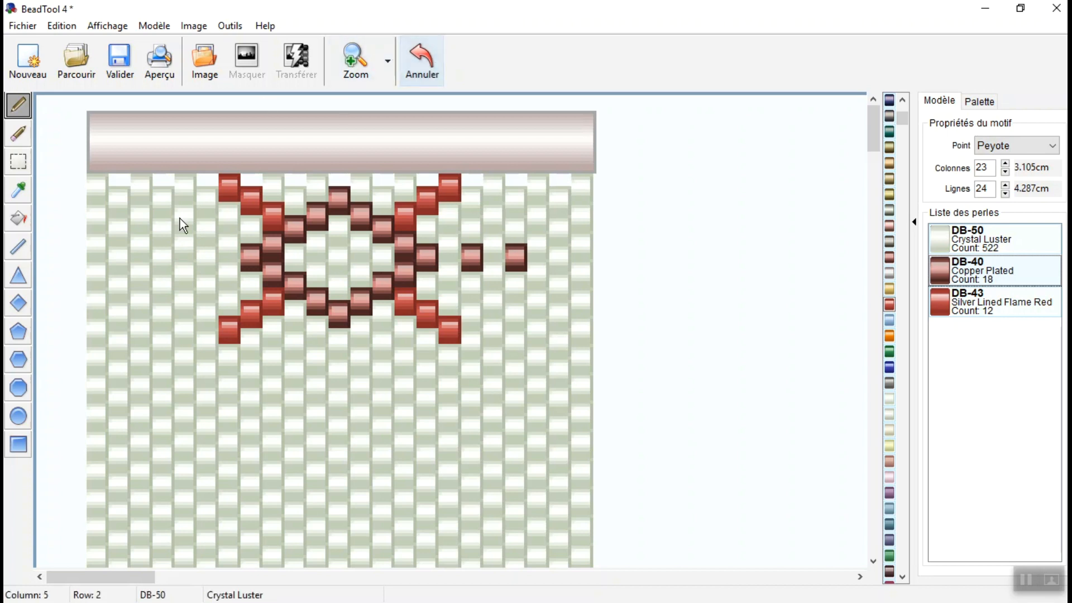
{"action": "left_click", "coordinate": [207, 258]}
{"action": "left_click", "coordinate": [163, 258]}
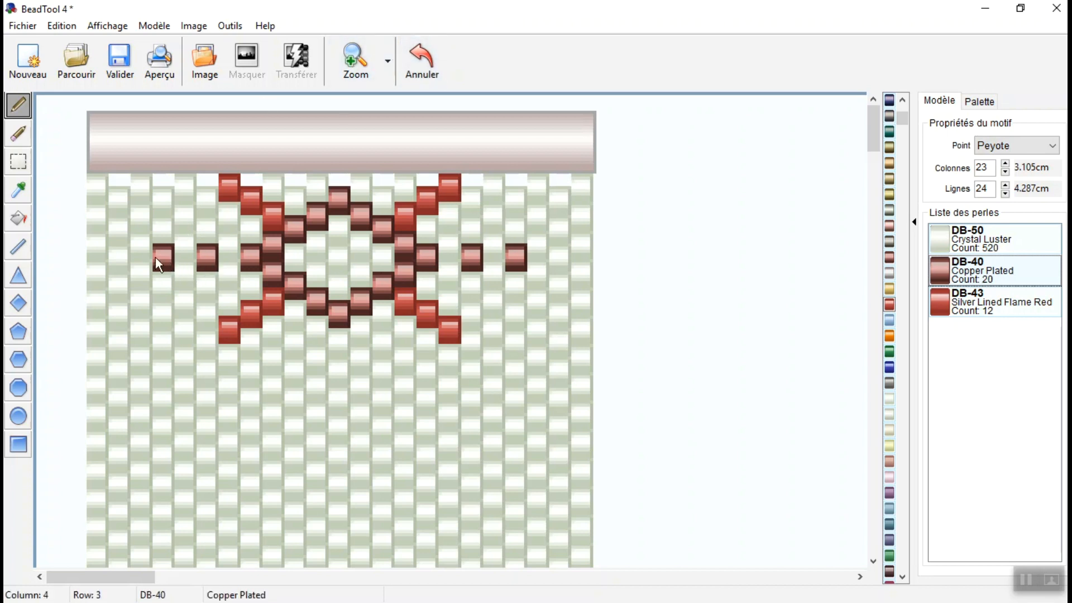
{"action": "left_click", "coordinate": [118, 258]}
{"action": "left_click", "coordinate": [578, 269]}
{"action": "left_click", "coordinate": [422, 60]}
{"action": "left_click", "coordinate": [558, 257]}
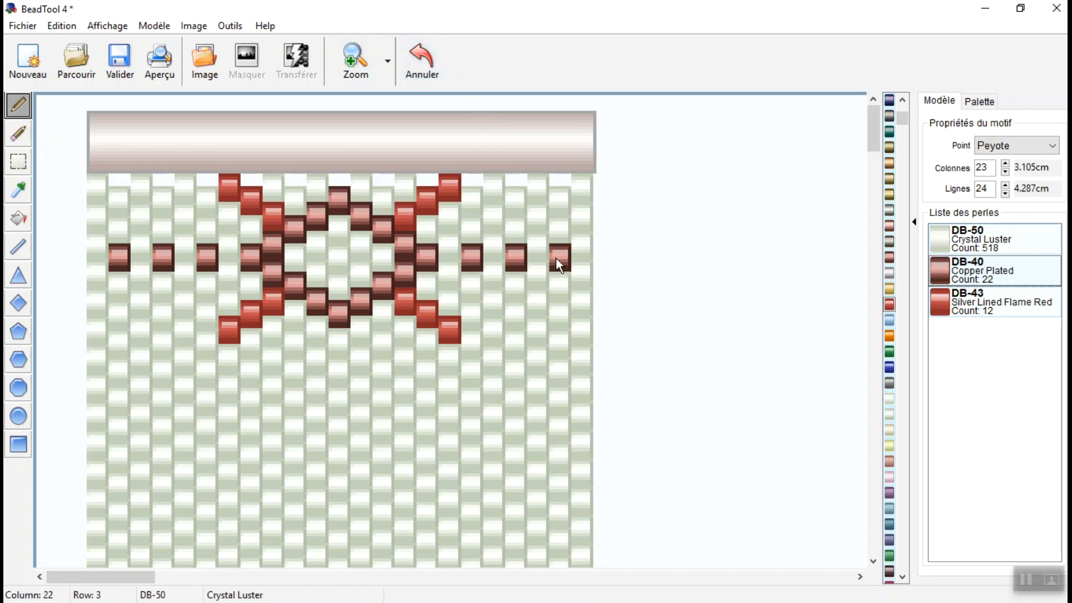
Place one DB-45 Silver Lined Orange bead at the centre of the diamond.
{"action": "scroll", "coordinate": [380, 336], "scroll_direction": "down", "scroll_amount": 2}
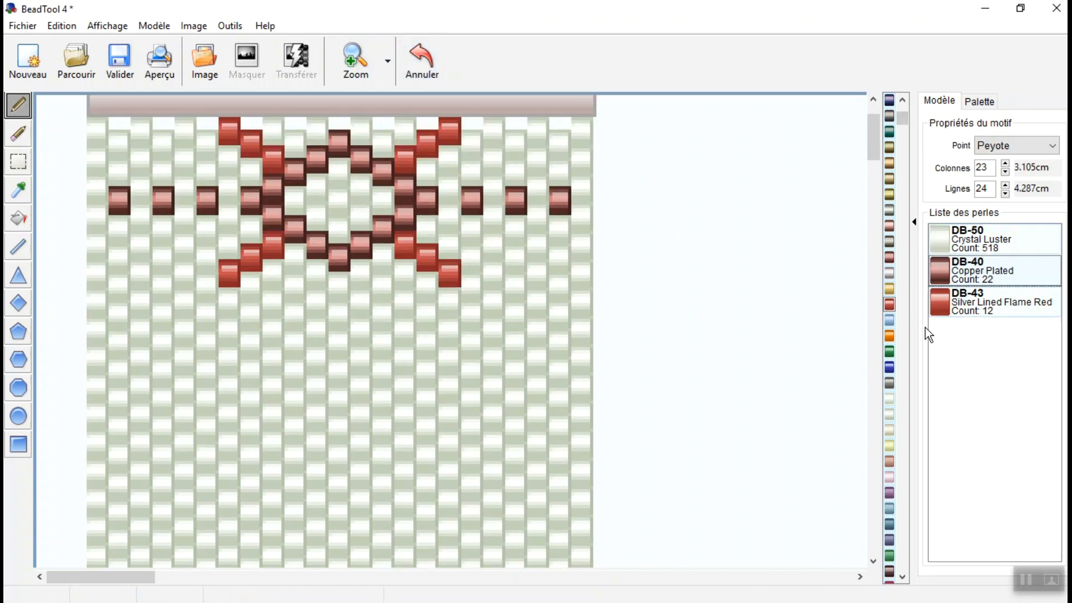
{"action": "left_click", "coordinate": [340, 201]}
{"action": "scroll", "coordinate": [310, 328], "scroll_direction": "down", "scroll_amount": 1}
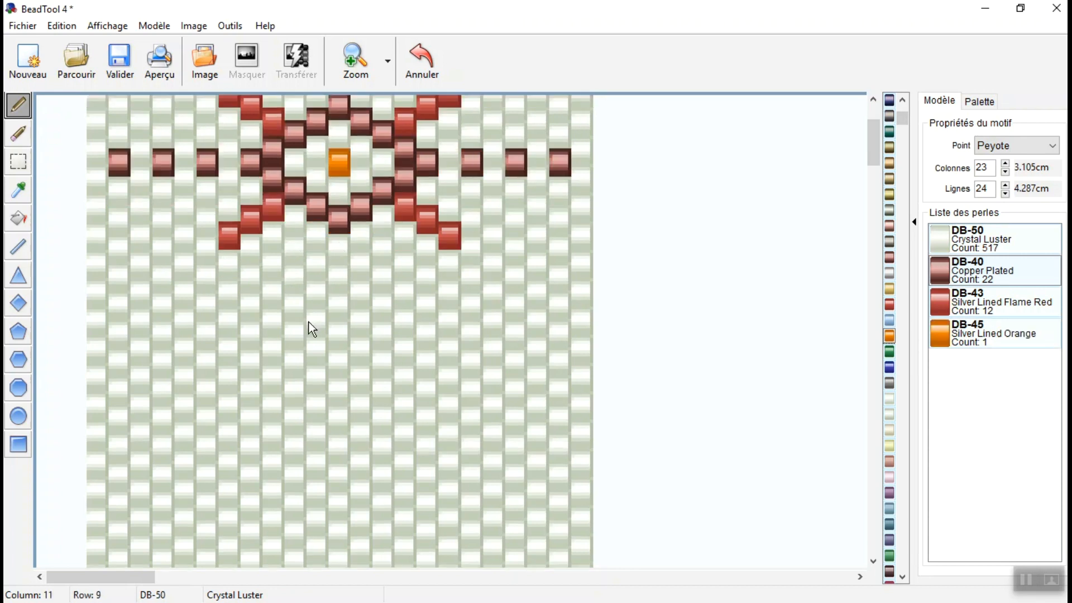
Select the first six rows across the full width, covering the whole motif, and copy them.
{"action": "left_click", "coordinate": [17, 165]}
{"action": "scroll", "coordinate": [161, 274], "scroll_direction": "up", "scroll_amount": 2}
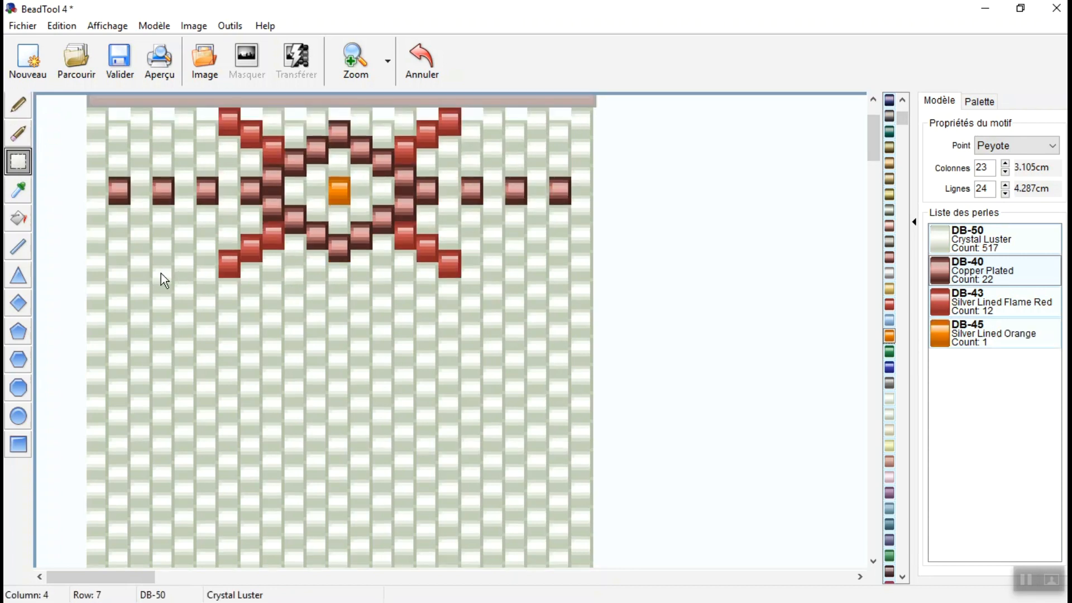
{"action": "left_click_drag", "start_coordinate": [93, 142], "coordinate": [588, 294]}
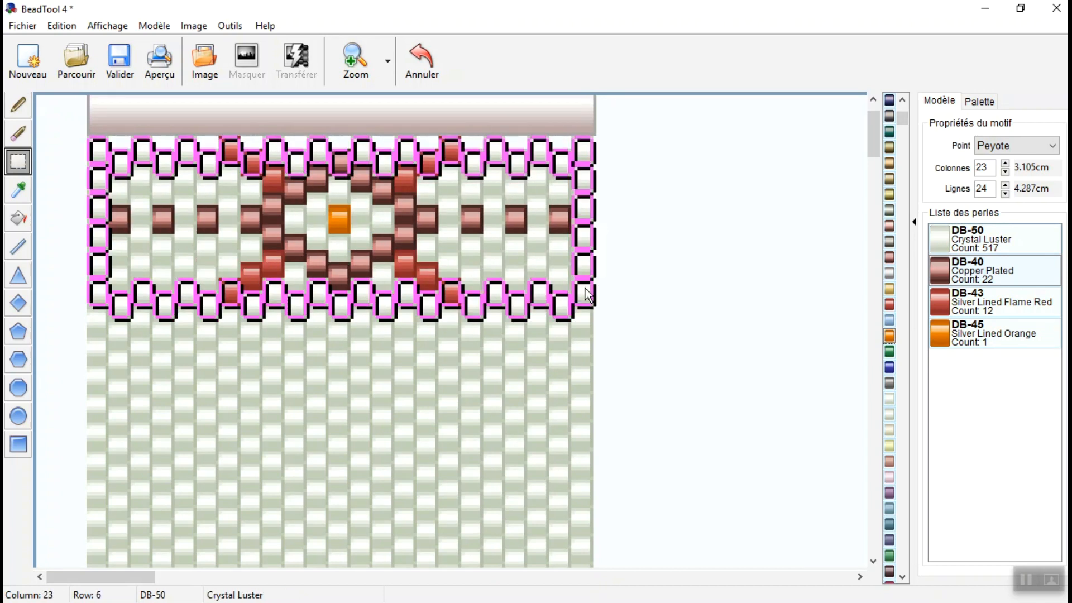
{"action": "left_click", "coordinate": [61, 26]}
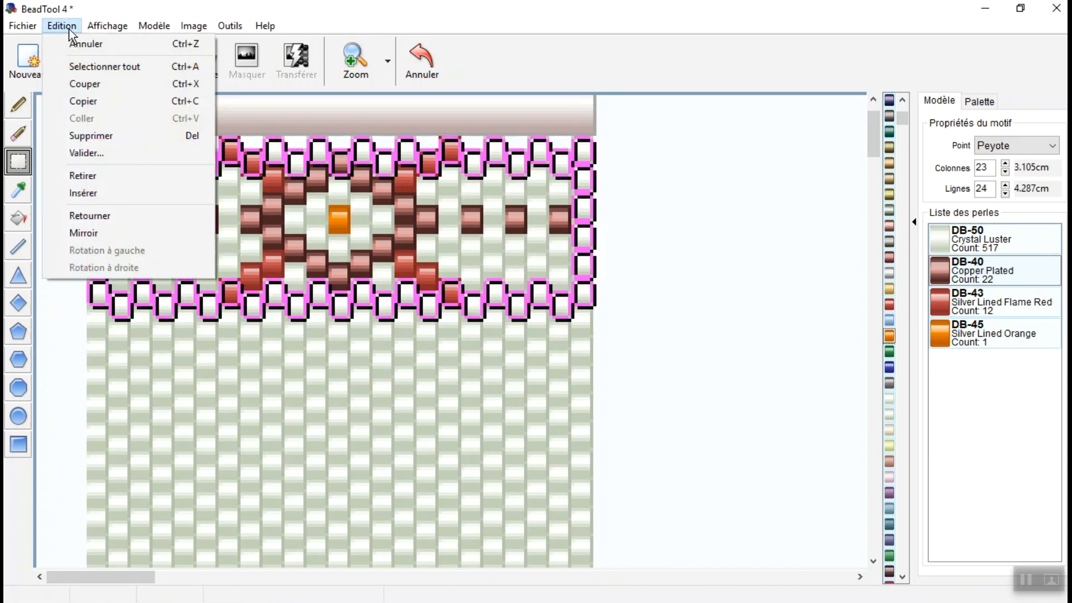
{"action": "left_click", "coordinate": [78, 101]}
Move the copied block down to leave three background rows below the first motif, and paste it there.
{"action": "left_click_drag", "start_coordinate": [411, 222], "coordinate": [408, 445]}
{"action": "scroll", "coordinate": [456, 262], "scroll_direction": "down", "scroll_amount": 2}
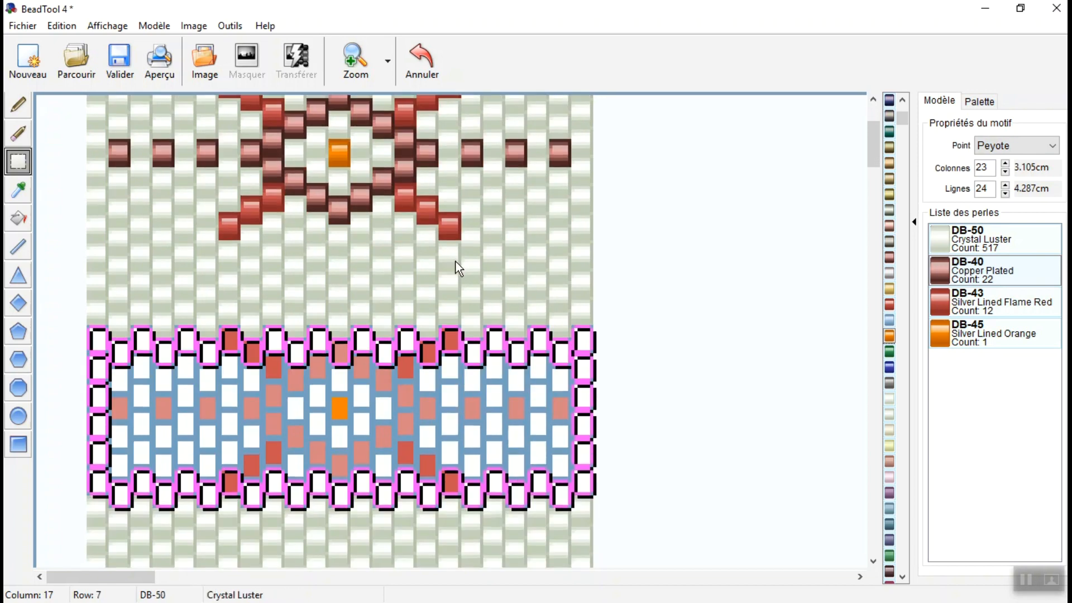
{"action": "left_click", "coordinate": [63, 26]}
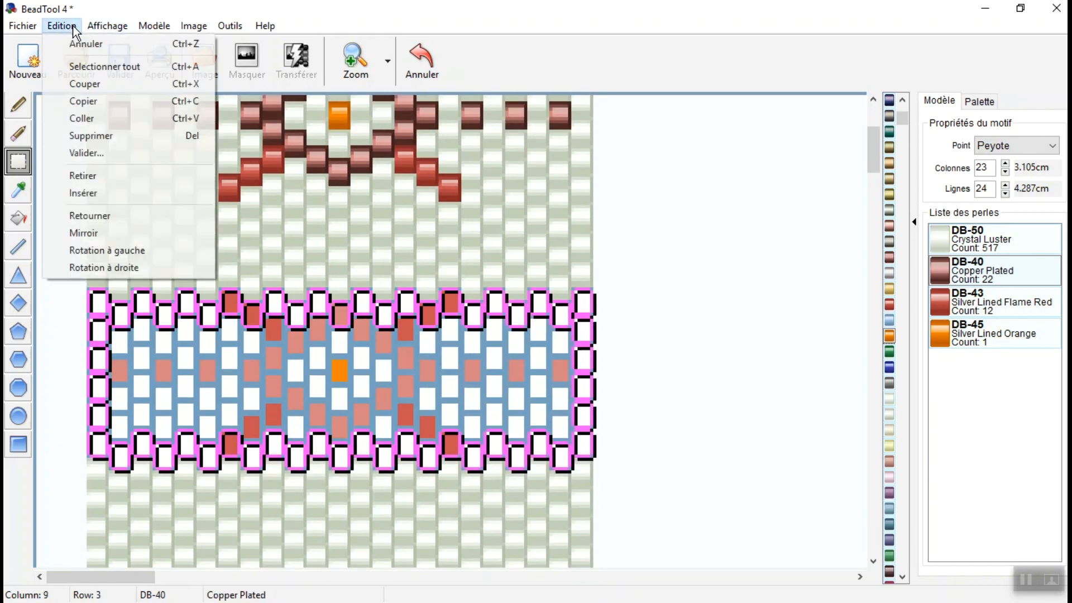
{"action": "left_click", "coordinate": [84, 122]}
{"action": "scroll", "coordinate": [489, 287], "scroll_direction": "down", "scroll_amount": 3}
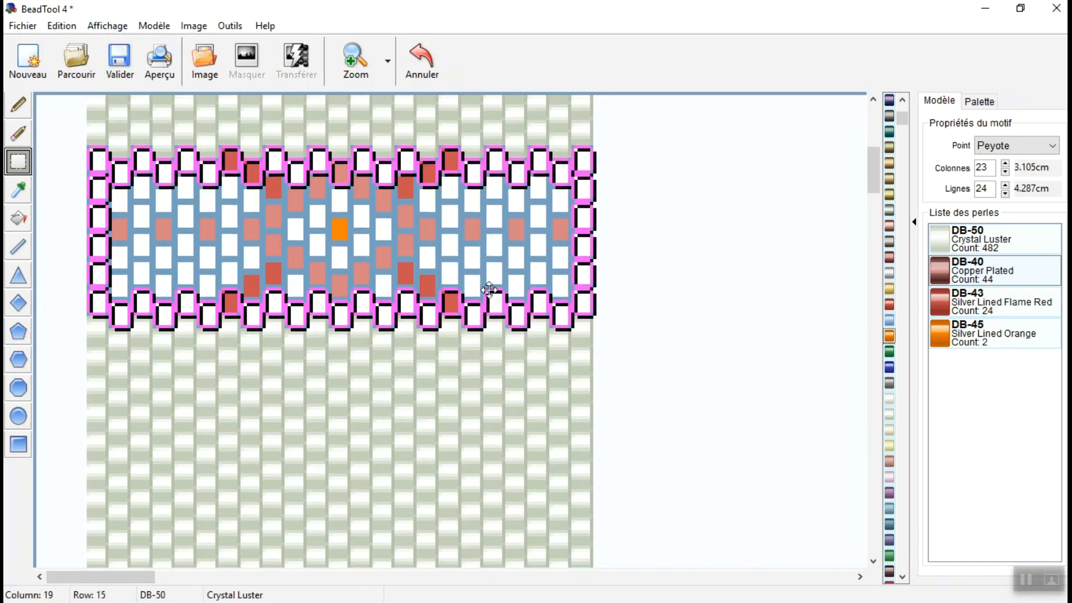
Paste a third copy of the motif three rows below the second, and return to the pencil to view the whole pattern.
{"action": "left_click", "coordinate": [59, 26]}
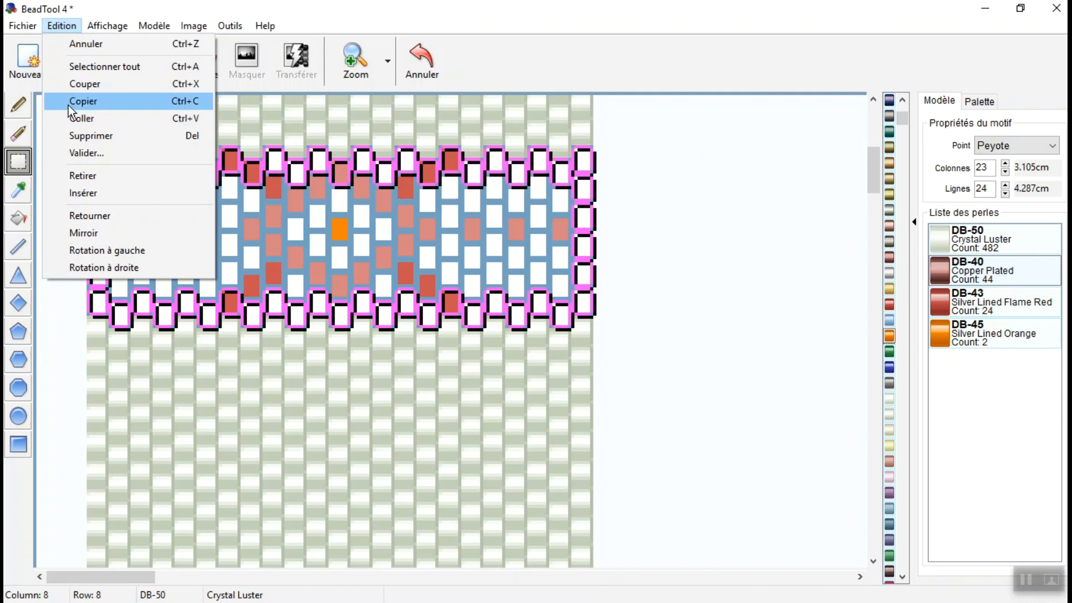
{"action": "left_click_drag", "start_coordinate": [381, 209], "coordinate": [391, 419]}
{"action": "scroll", "coordinate": [400, 303], "scroll_direction": "down", "scroll_amount": 3}
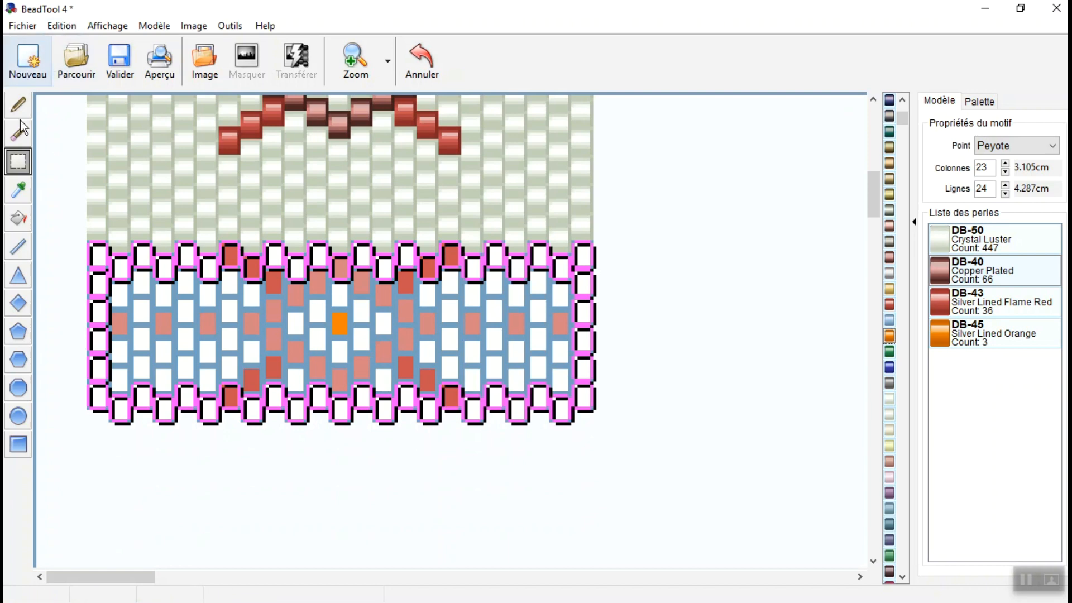
{"action": "left_click", "coordinate": [17, 106]}
{"action": "scroll", "coordinate": [408, 271], "scroll_direction": "up", "scroll_amount": 3}
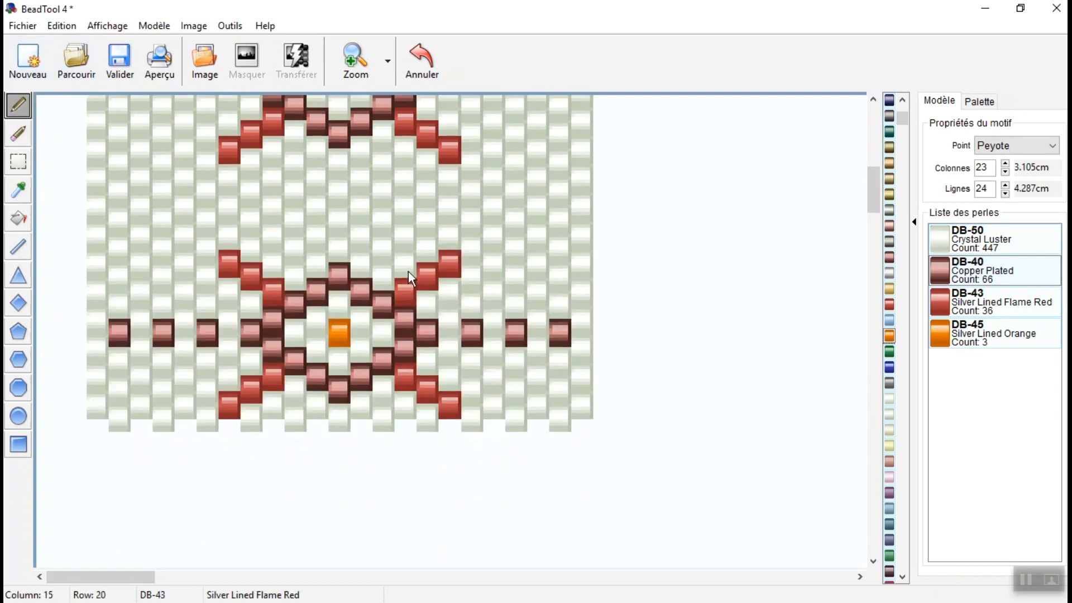
{"action": "scroll", "coordinate": [407, 271], "scroll_direction": "up", "scroll_amount": 3}
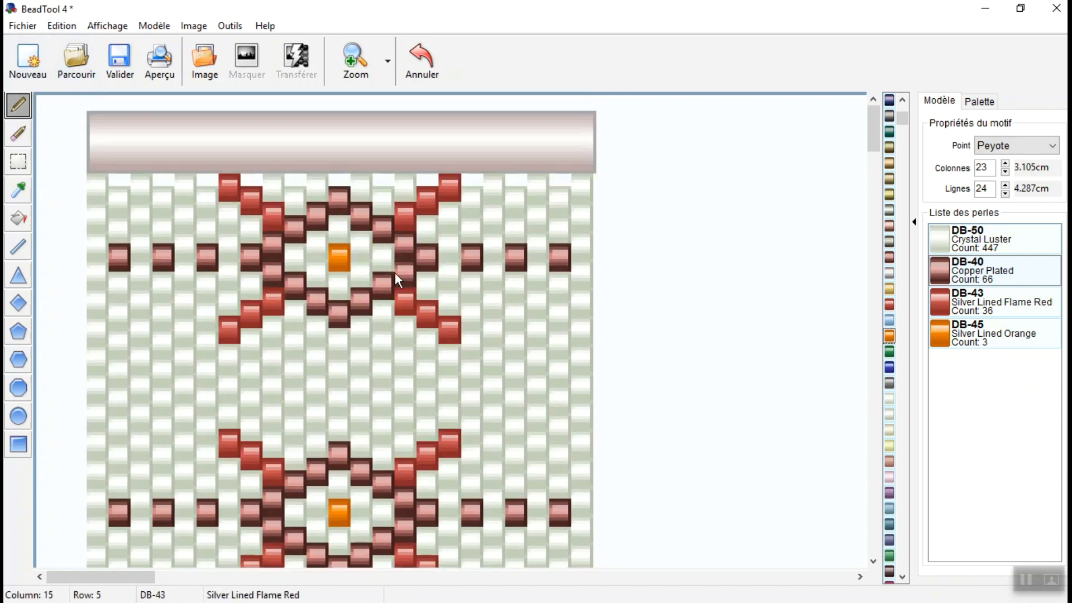
{"action": "left_click", "coordinate": [355, 61]}
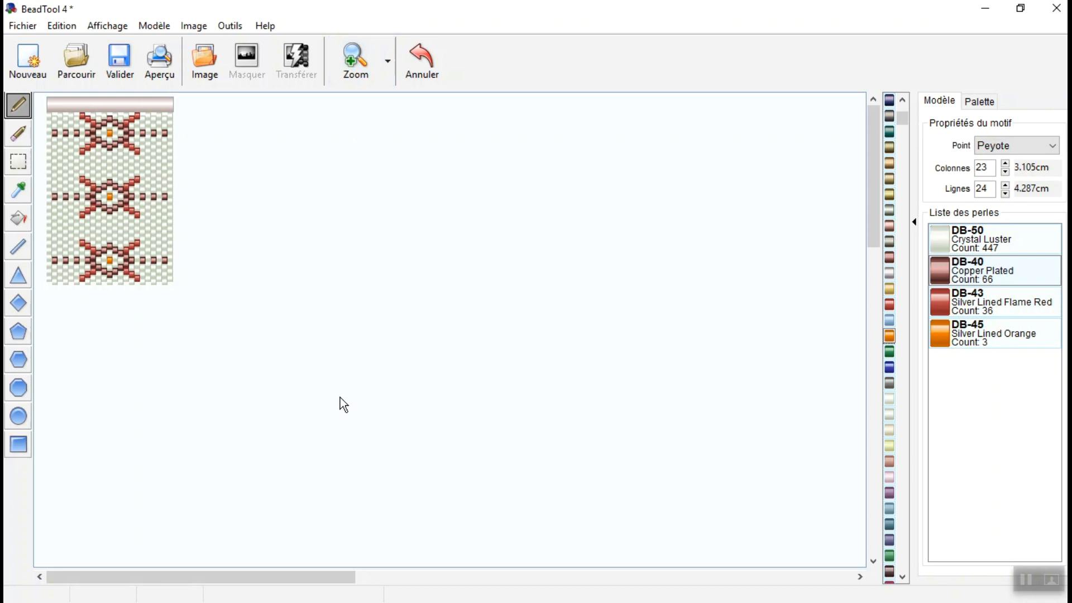
Undo both pasted motif copies and the orange bead at the diamond's centre.
{"action": "left_click", "coordinate": [435, 59]}
{"action": "left_click", "coordinate": [436, 58]}
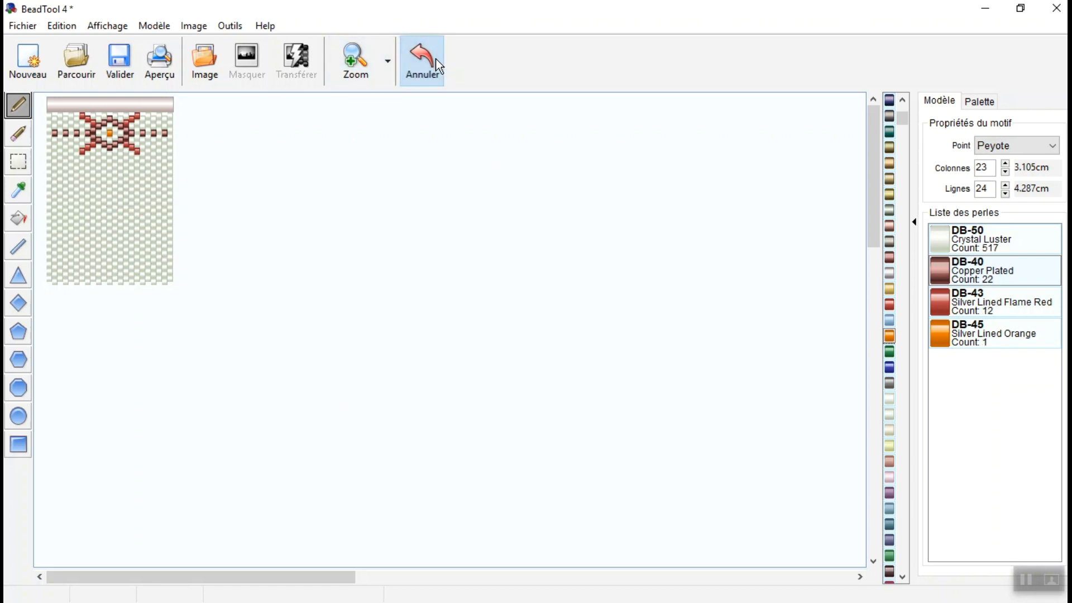
{"action": "left_click", "coordinate": [435, 59]}
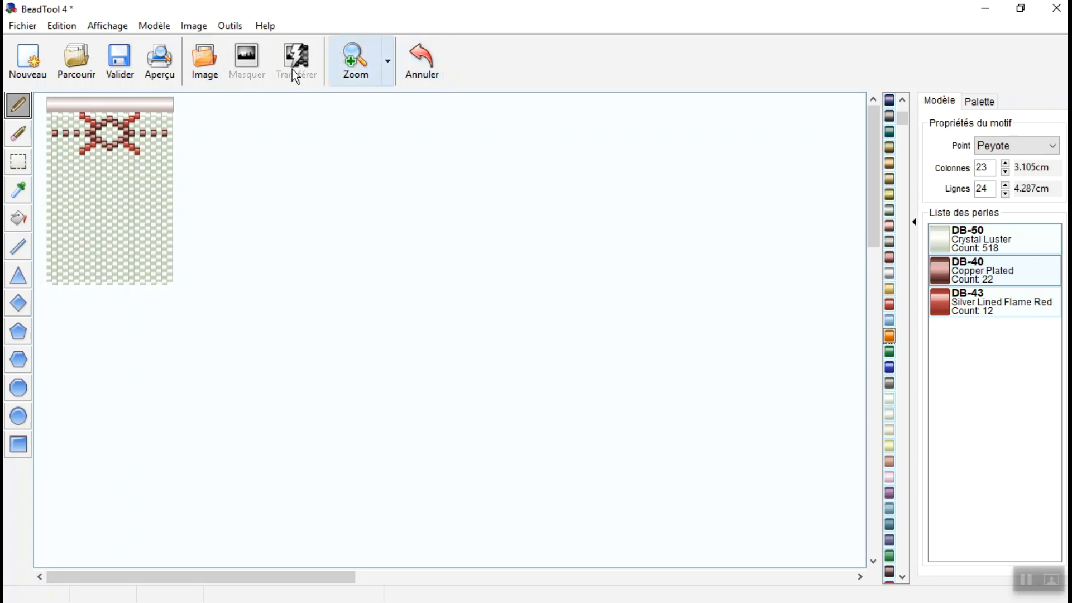
{"action": "left_click", "coordinate": [107, 26]}
{"action": "left_click", "coordinate": [261, 26]}
{"action": "mouse_move", "coordinate": [217, 28]}
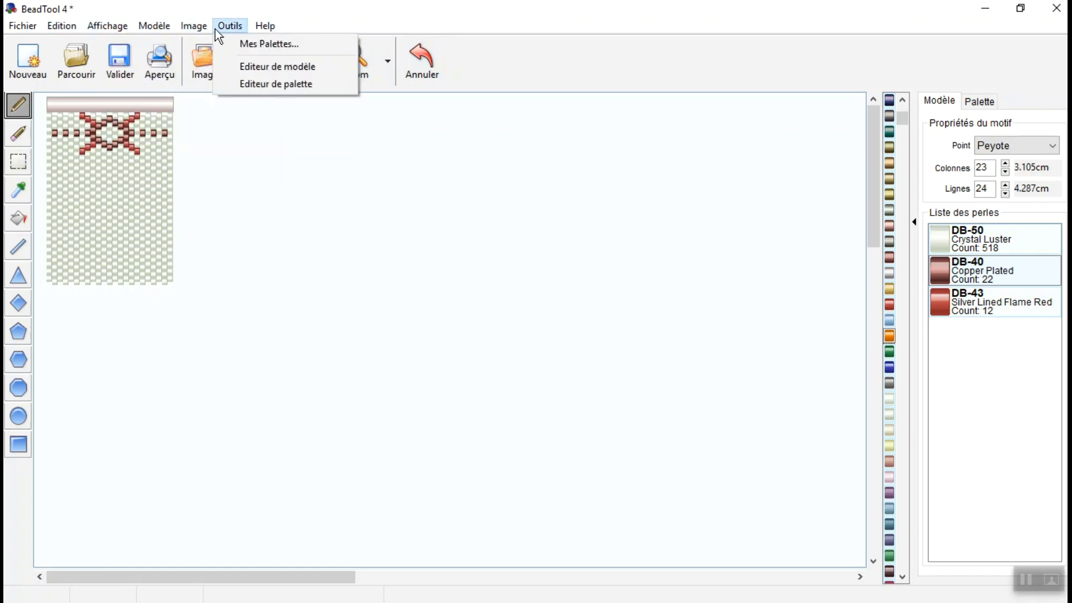
{"action": "left_click", "coordinate": [232, 27]}
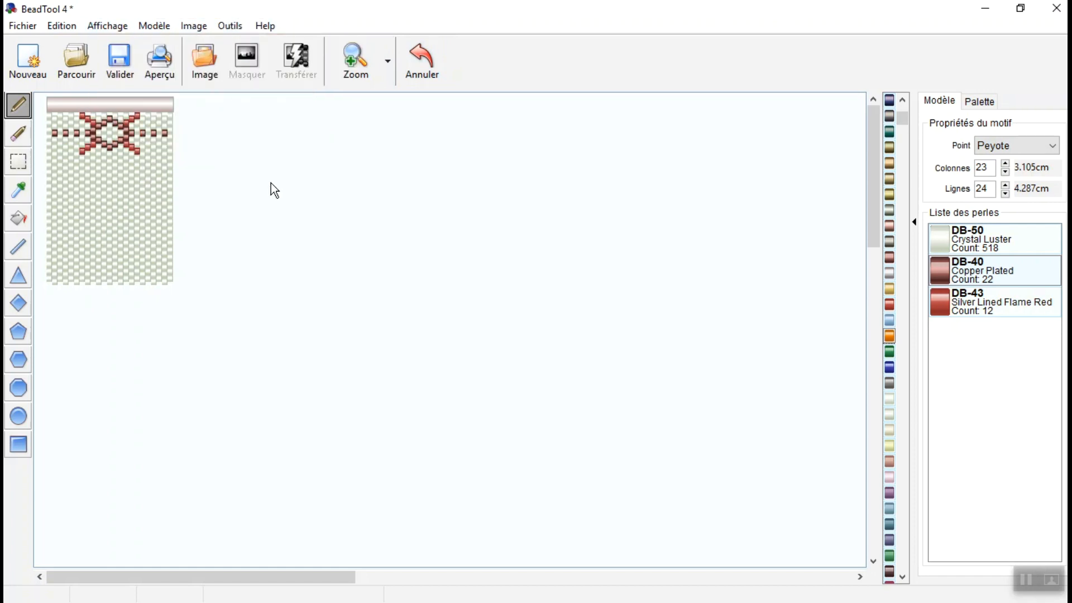